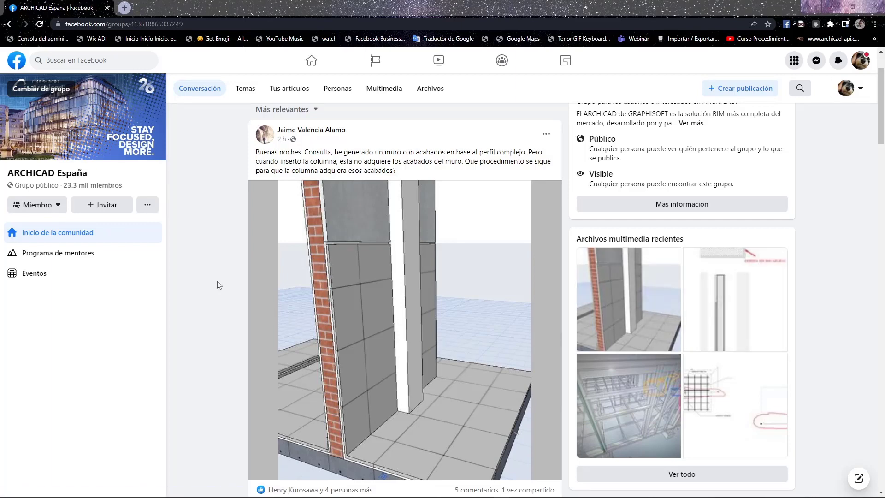
- Zoom and scroll through the ARCHICAD España post about a column ignoring wall finishes
key(ctrl+minus)
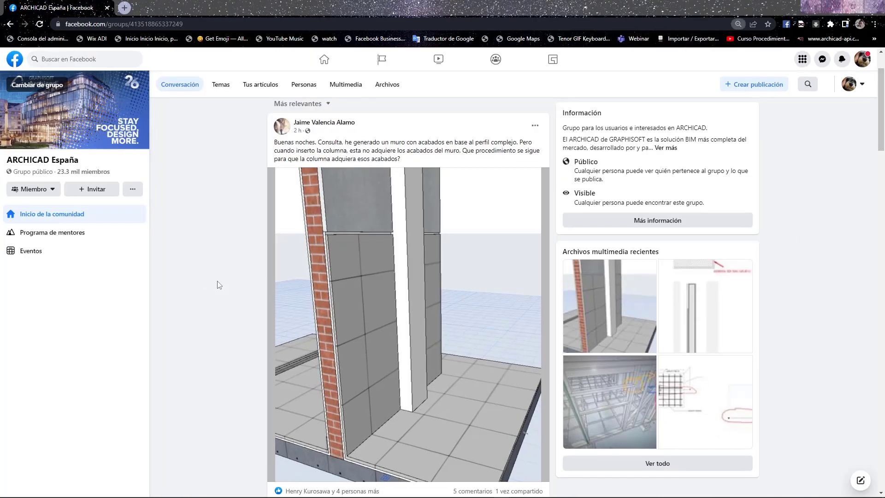
key(ctrl+plus)
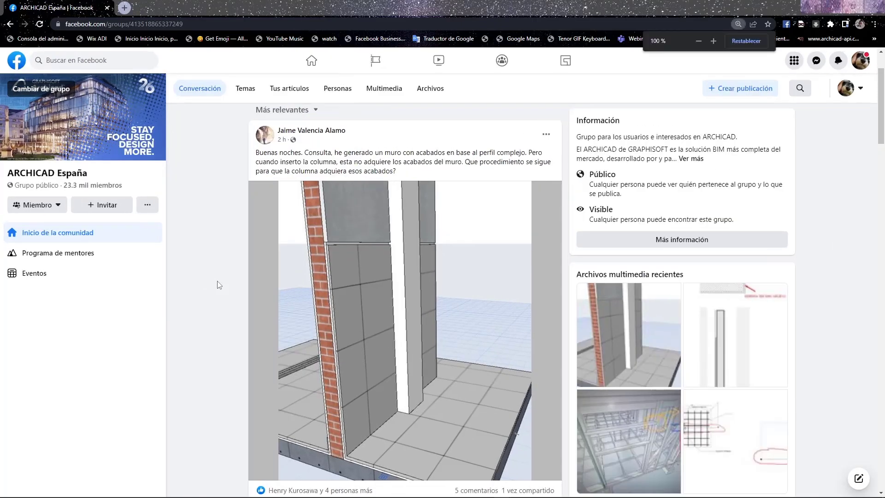
scroll(219, 284, down, 1)
scroll(219, 285, down, 1)
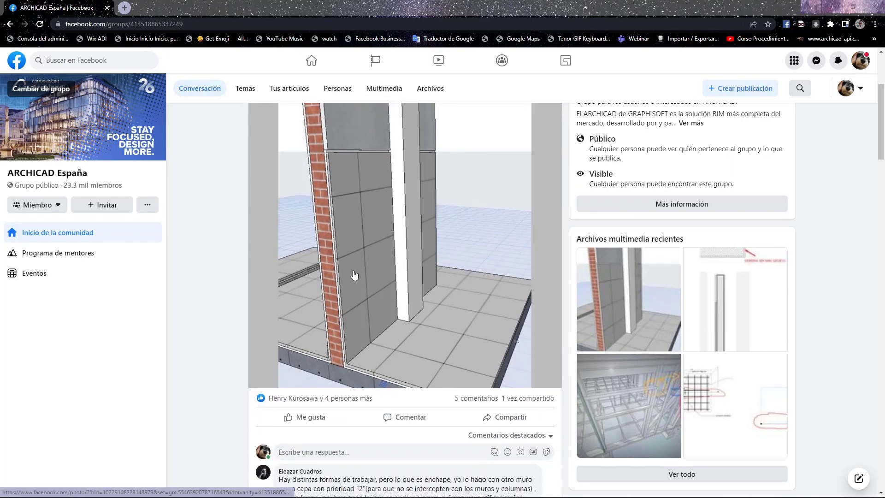
- Finish reading the post at several page zoom levels, then switch to Archicad 26
key(ctrl+minus)
key(ctrl+plus)
key(ctrl+plus)
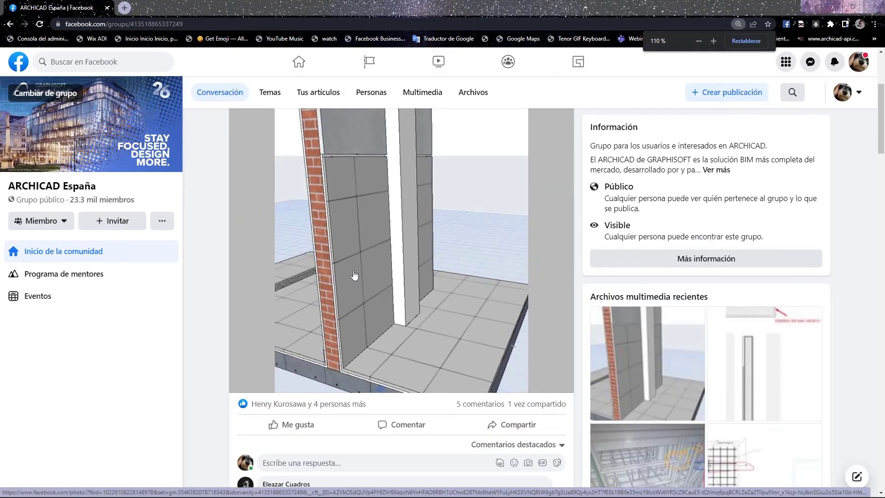
key(ctrl+plus)
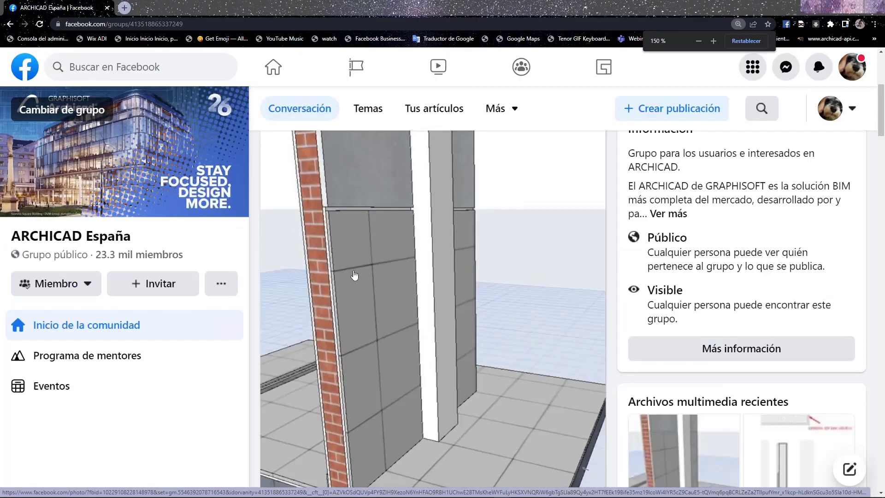
key(ctrl+minus)
key(ctrl+minus)
key(ctrl+minus)
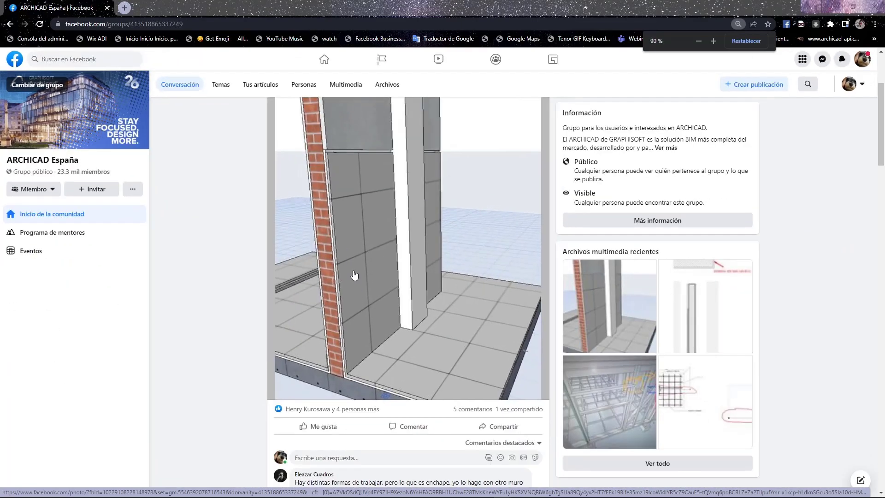
key(ctrl+minus)
key(ctrl+minus)
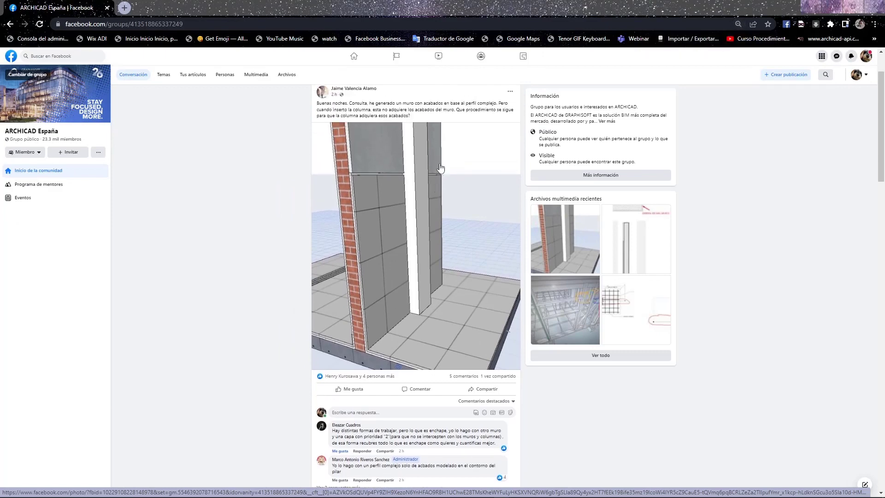
key(ctrl+plus)
key(ctrl+plus)
key(ctrl+plus)
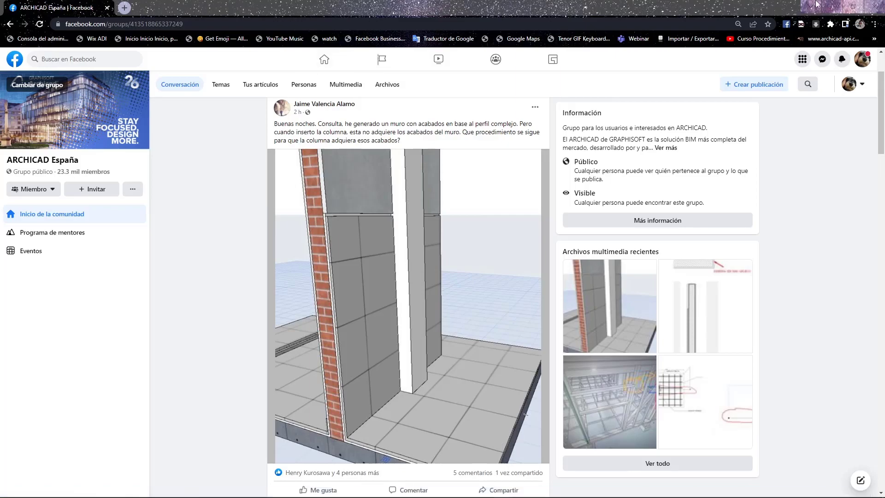
key(alt+Tab)
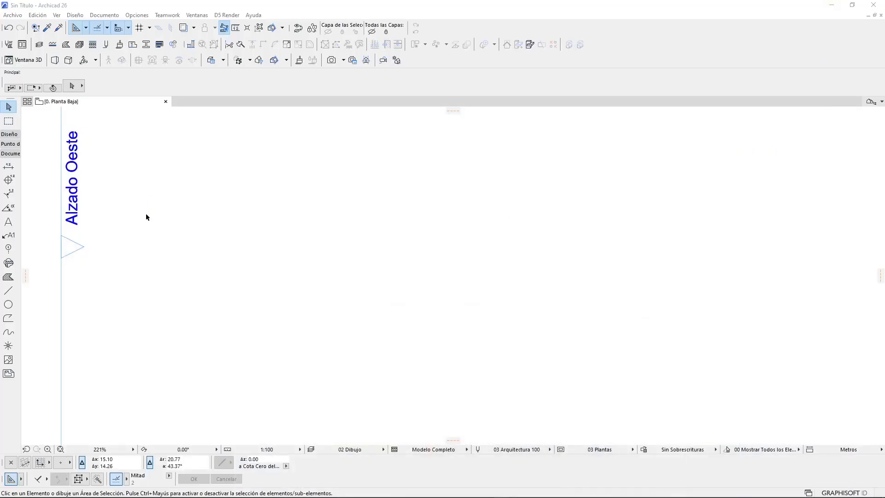
- Set the Wall tool to the Composite structure Interior > Ladrillo Escayola dos Caras
drag(20, 188, 83, 188)
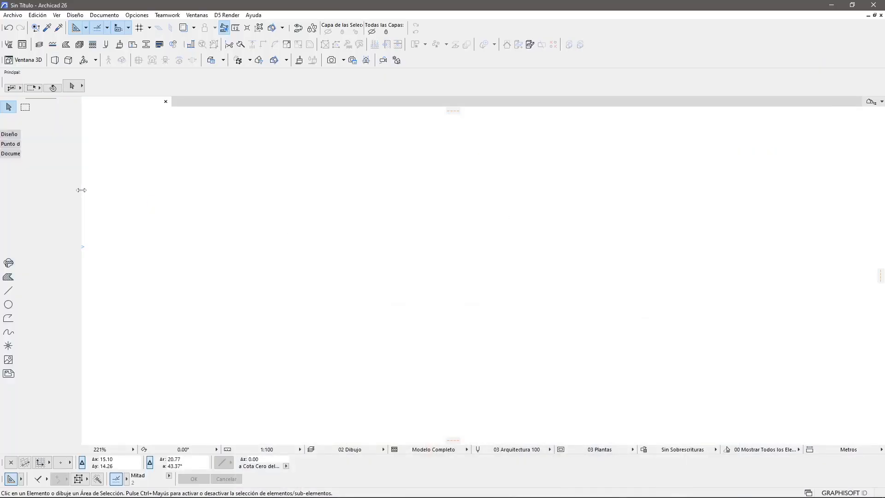
click(9, 132)
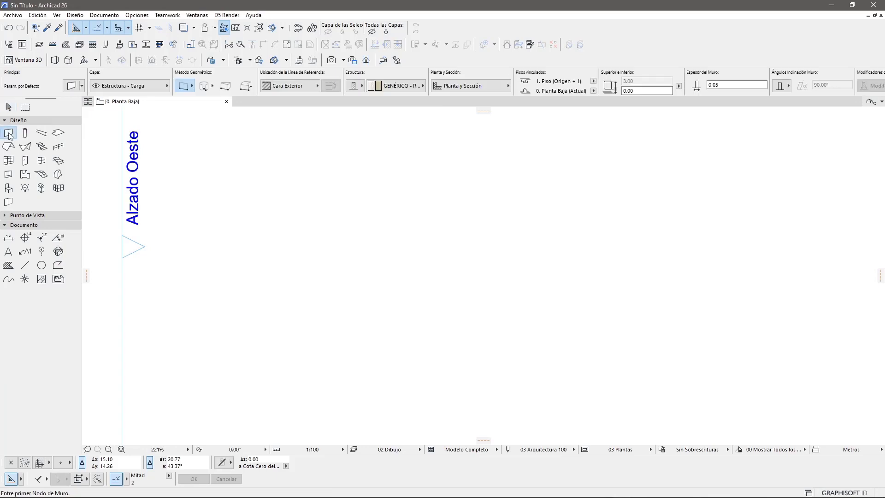
click(353, 85)
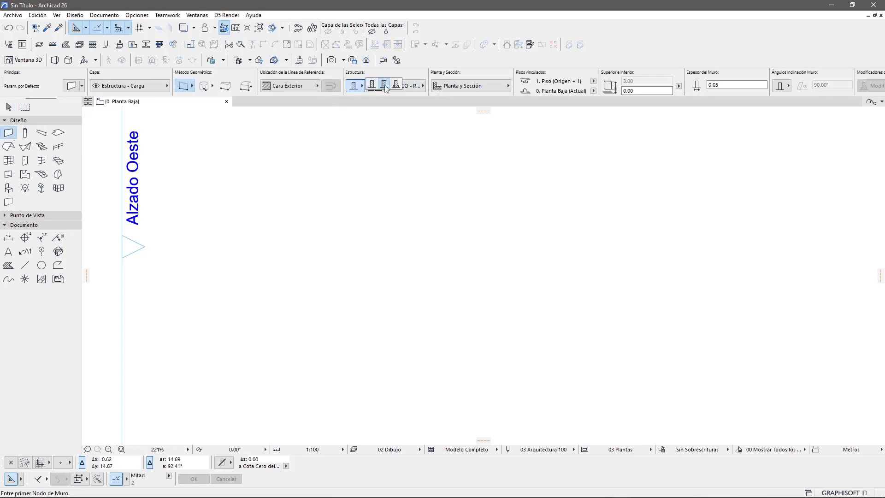
click(384, 85)
scroll(403, 276, down, 3)
scroll(365, 280, up, 1)
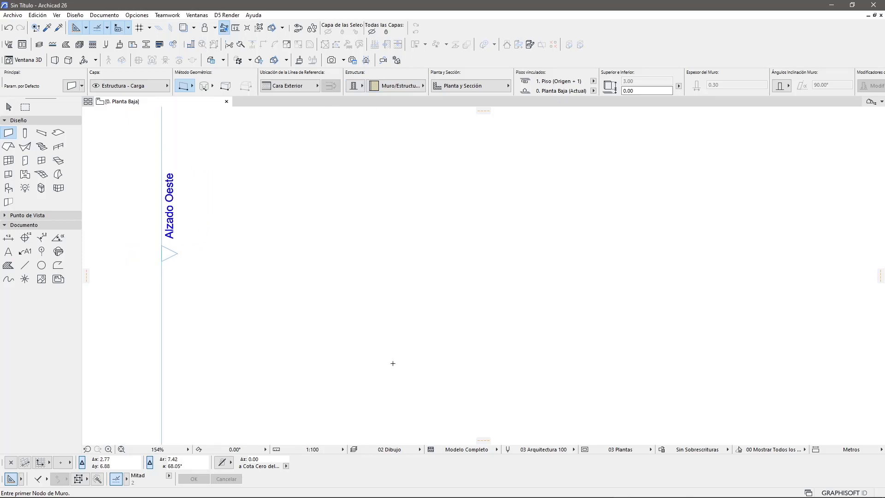
click(396, 86)
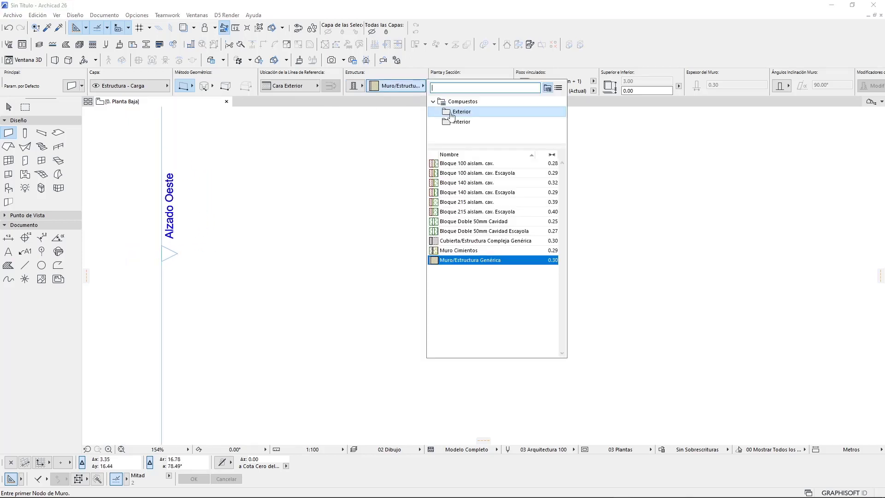
click(463, 122)
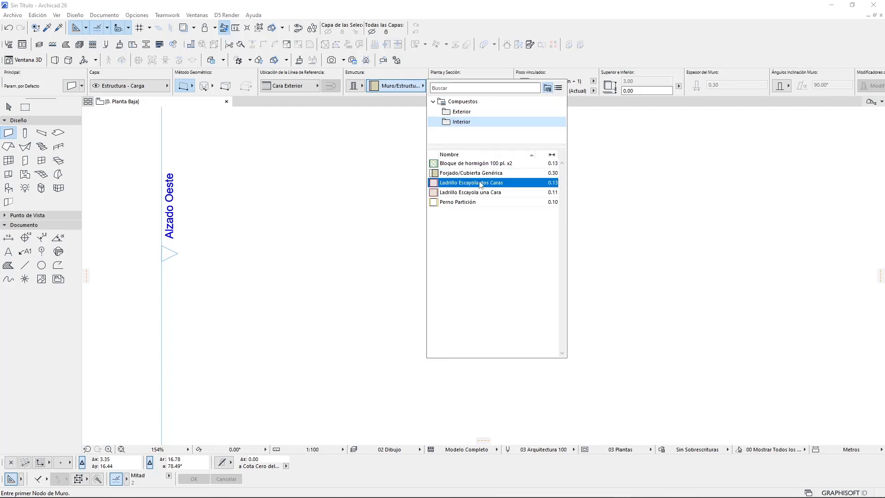
click(473, 195)
- Draw a vertical 0.13-thick wall on the ground-floor plan and return to selection
click(367, 364)
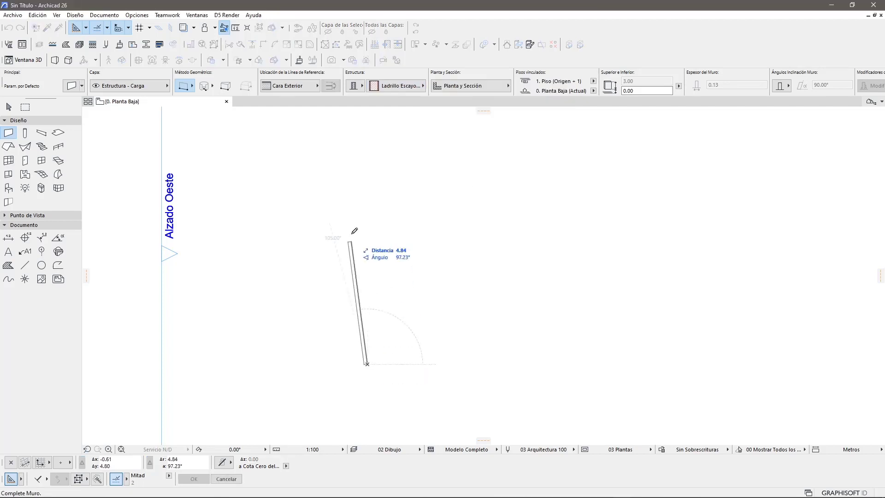
click(368, 186)
middle_drag(397, 347, 364, 322)
scroll(364, 321, up, 4)
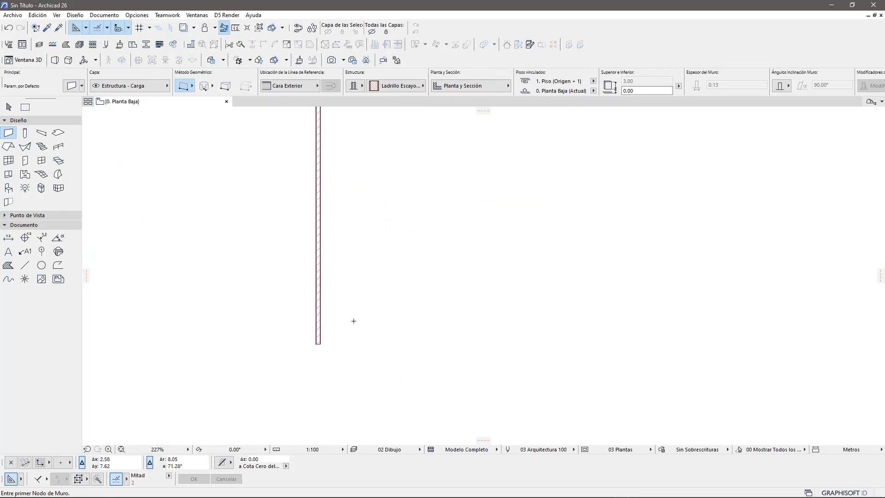
click(9, 107)
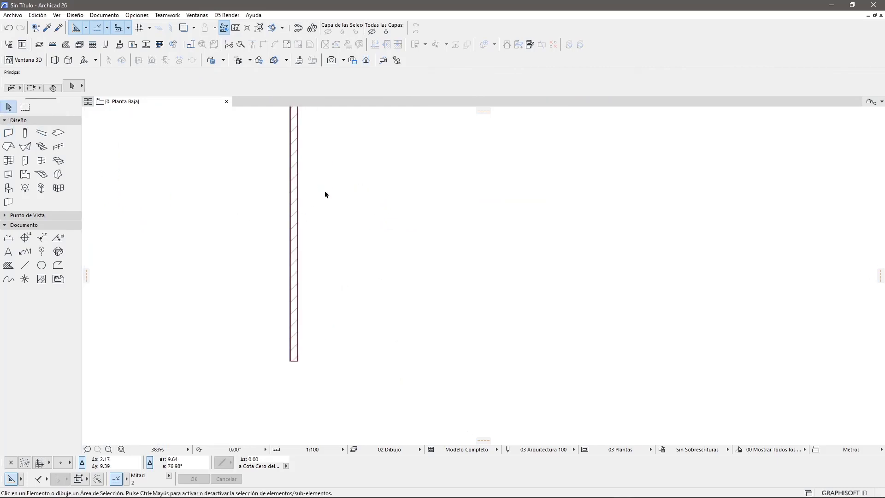
click(294, 247)
scroll(306, 235, up, 2)
scroll(306, 235, up, 3)
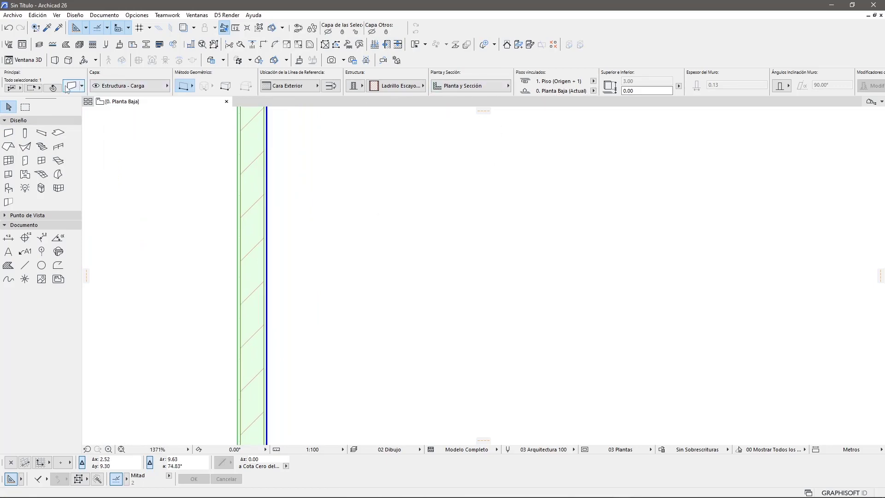
key(ctrl+t)
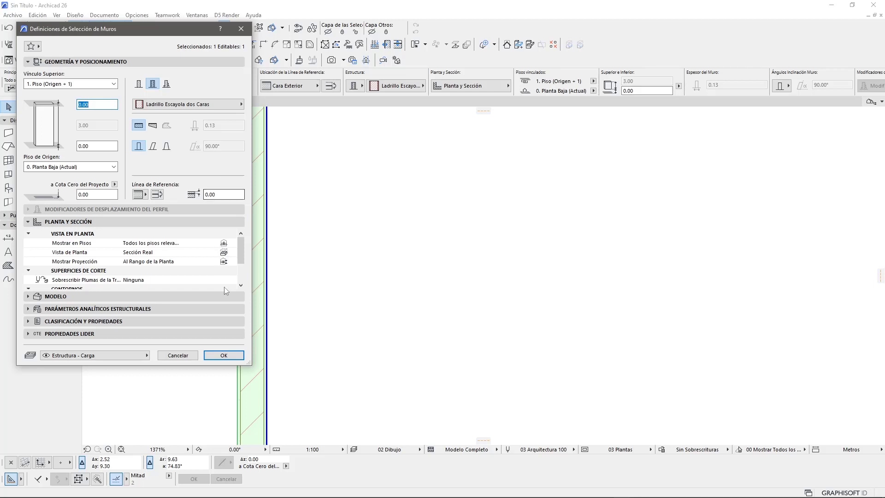
drag(248, 364, 377, 440)
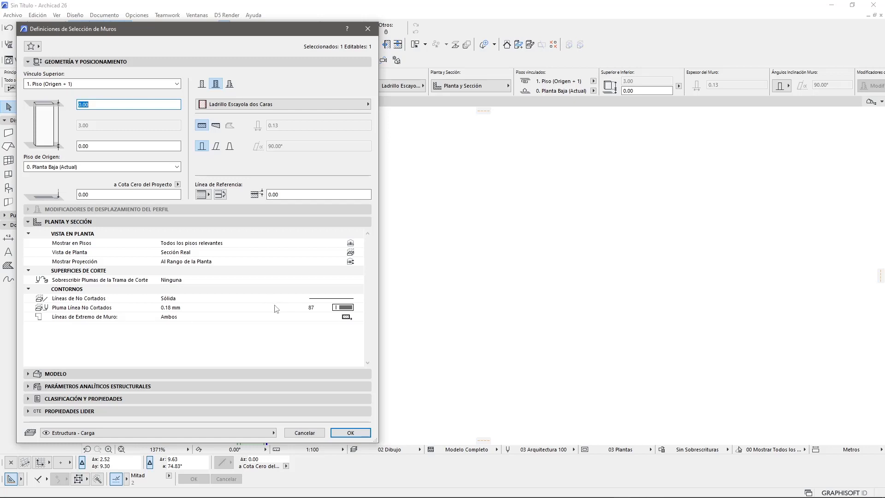
click(312, 307)
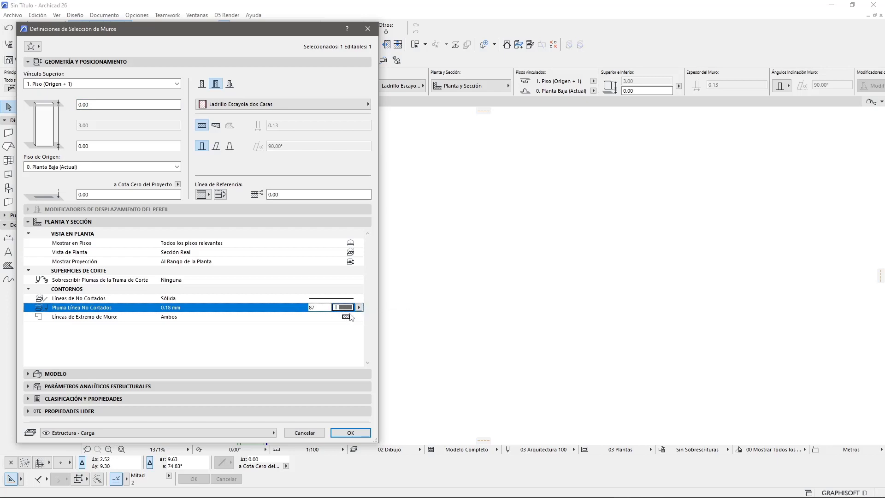
click(304, 433)
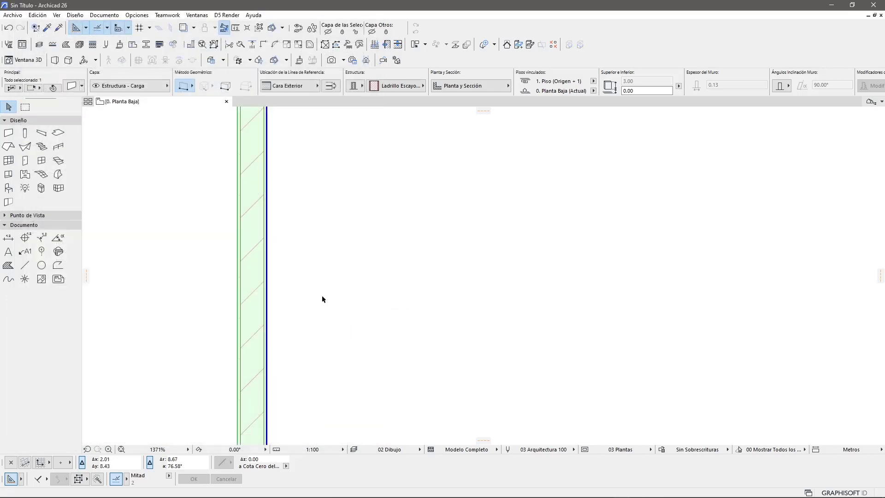
drag(296, 197, 203, 271)
- Open the Composites settings on the Ladrillo Escayola dos Caras interior composite
click(138, 16)
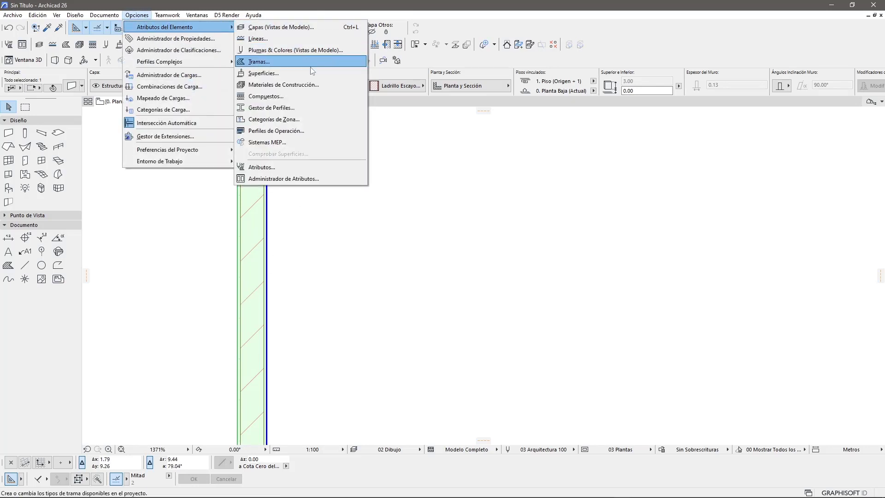
mouse_move(165, 27)
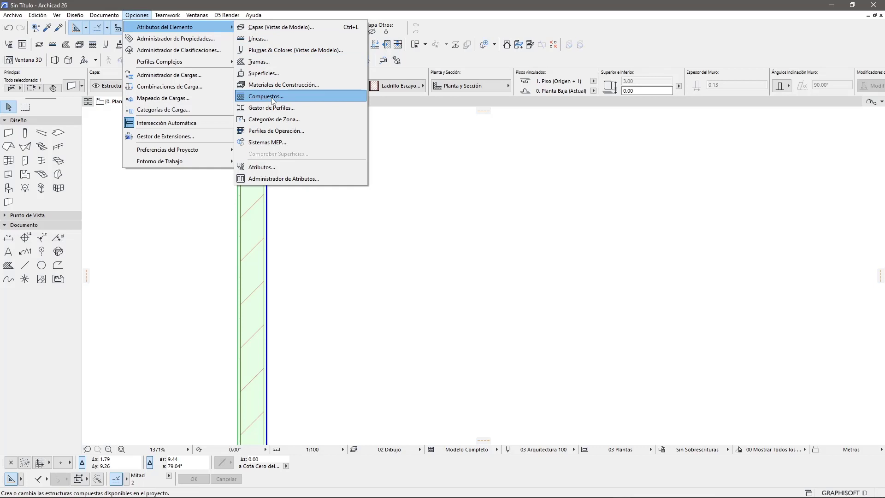
click(272, 99)
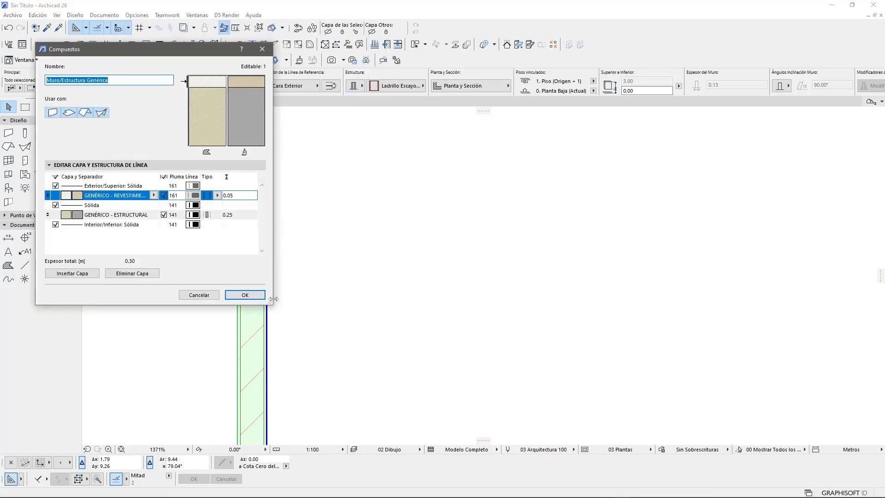
drag(275, 306, 477, 372)
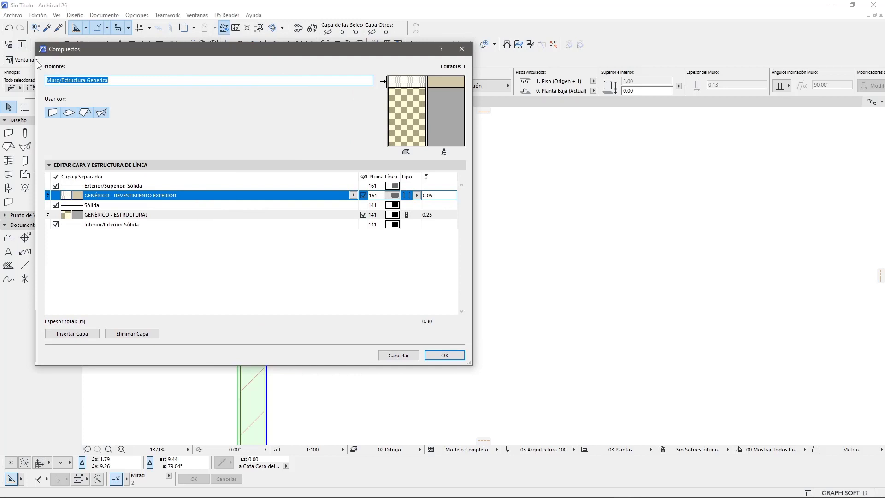
drag(36, 65, 0, 65)
drag(112, 46, 428, 54)
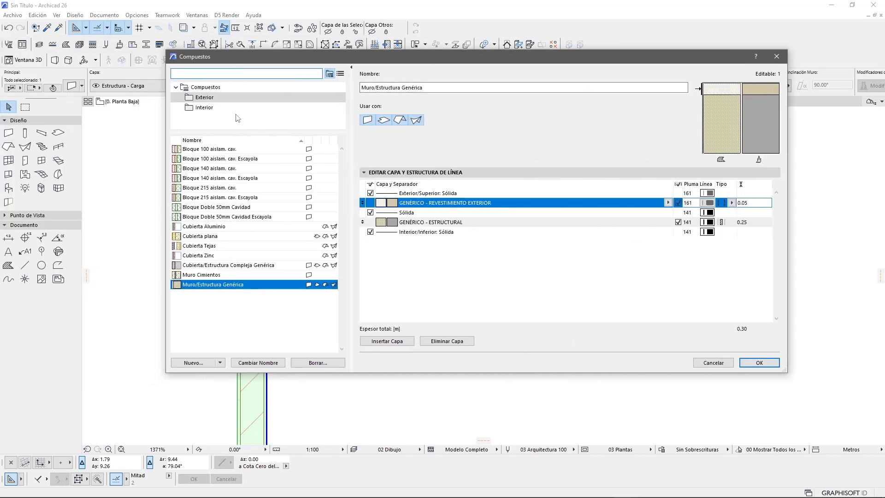
click(216, 107)
click(217, 169)
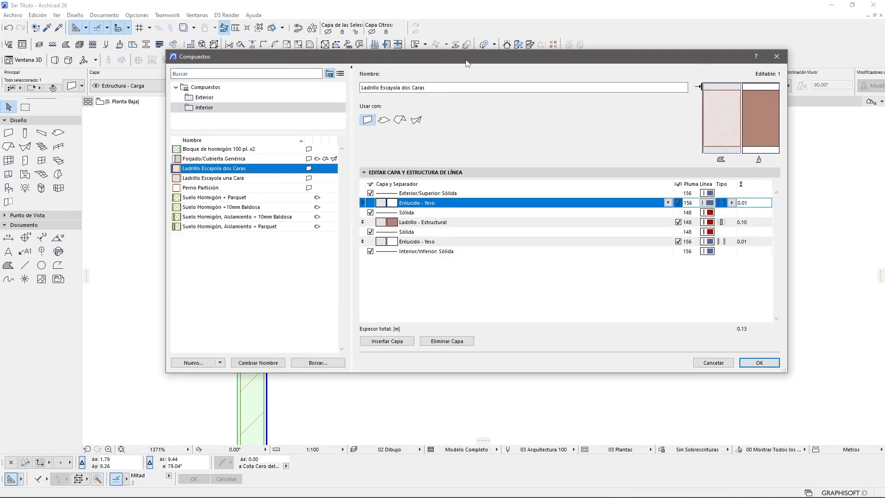
drag(465, 60, 357, 47)
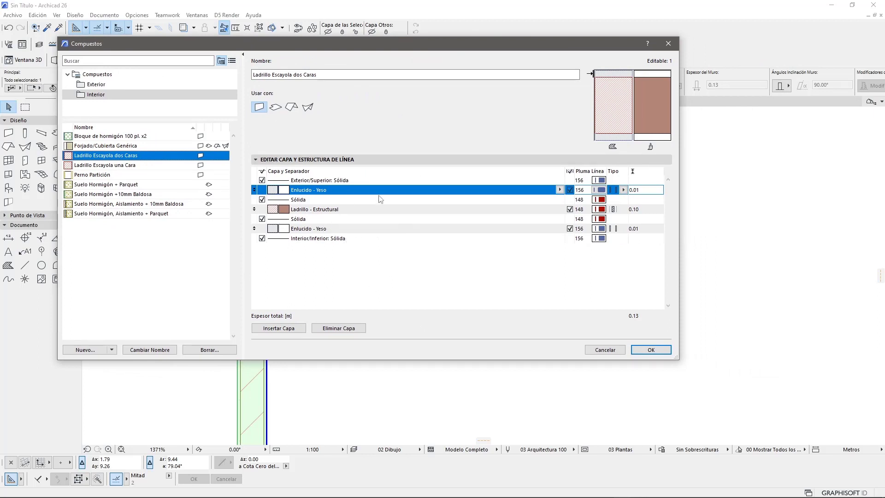
- Review the 0.01 plaster, 0.10 brick, 0.01 plaster layers, keeping lines solid on pen 156
key(Up)
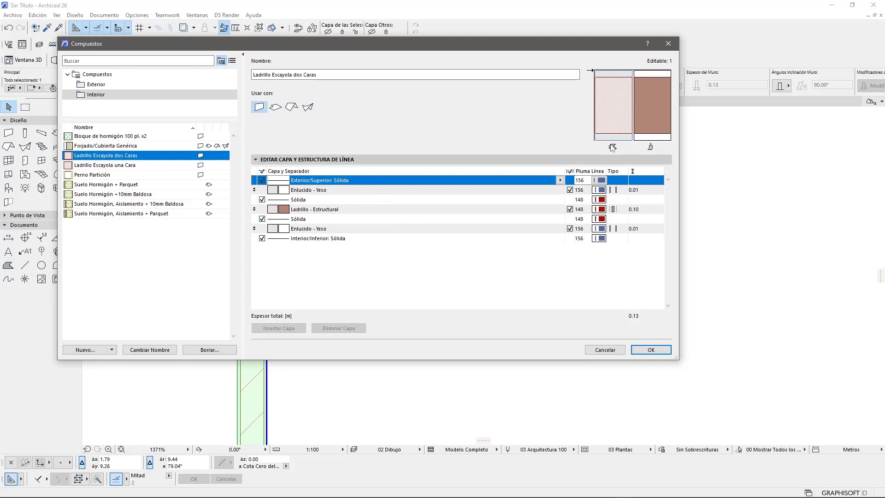
click(319, 194)
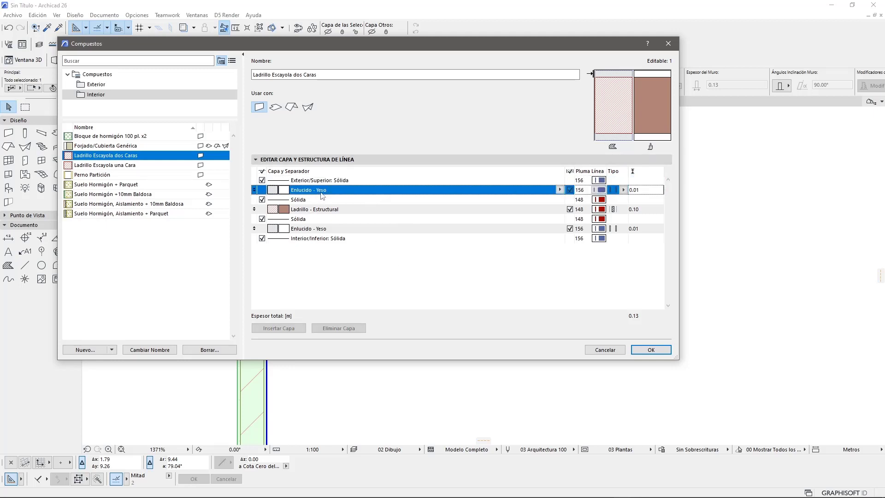
click(334, 210)
click(344, 229)
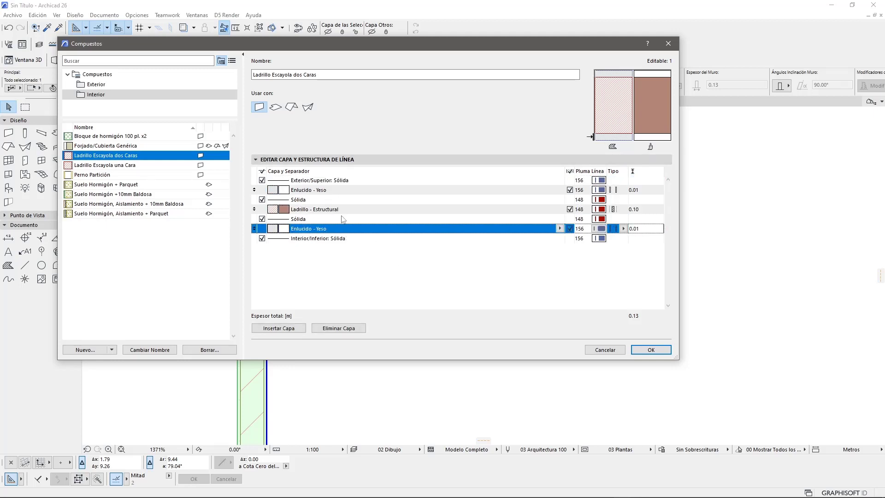
click(381, 181)
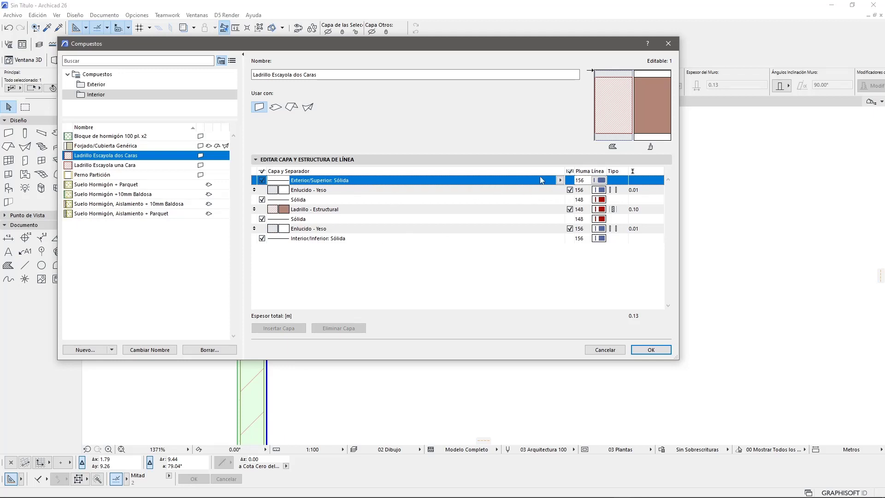
click(601, 180)
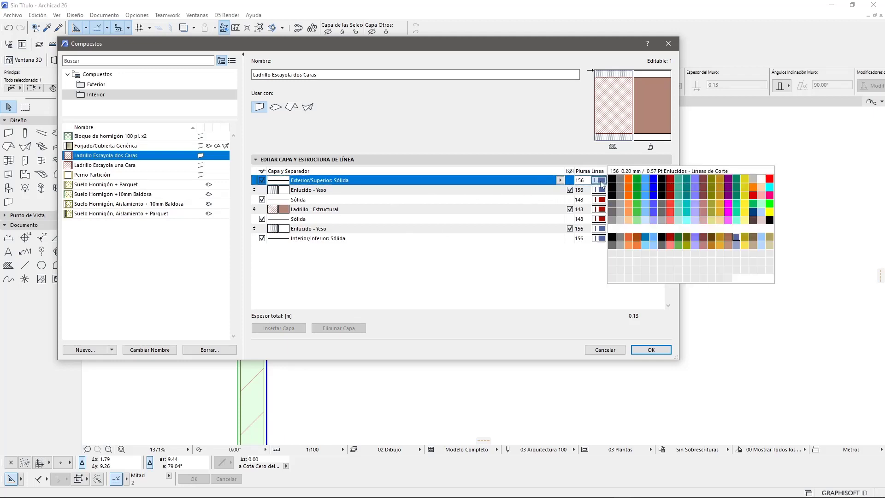
click(601, 184)
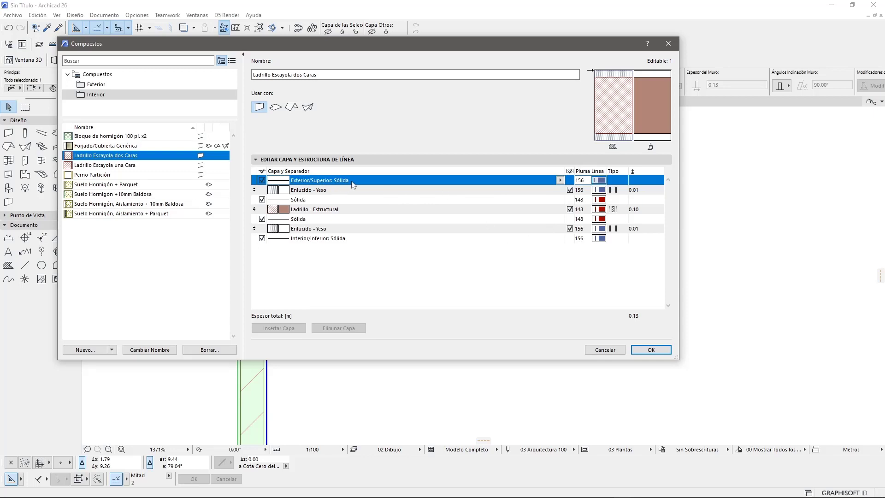
click(560, 180)
click(560, 181)
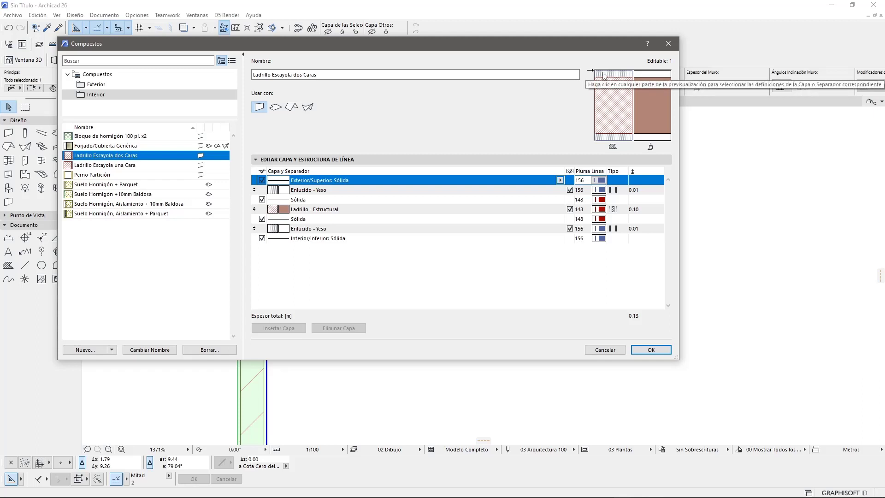
click(531, 201)
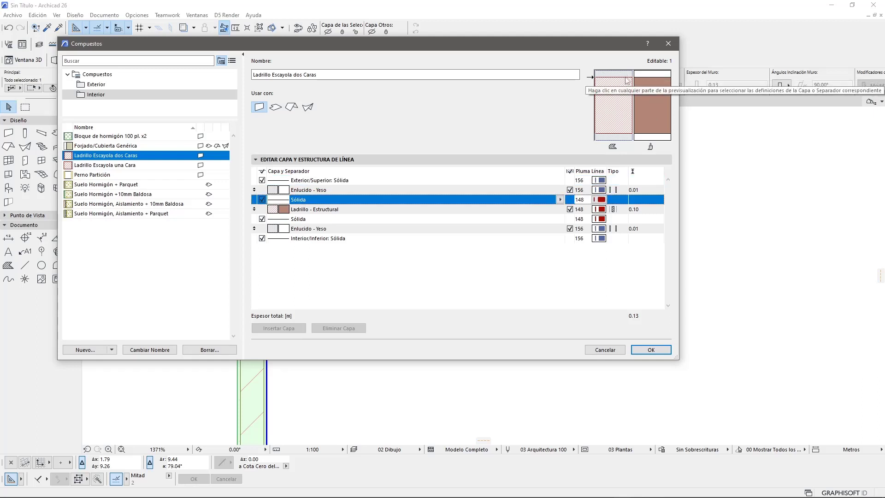
click(650, 349)
- Place a generic column against the brick wall and select it
scroll(386, 262, down, 2)
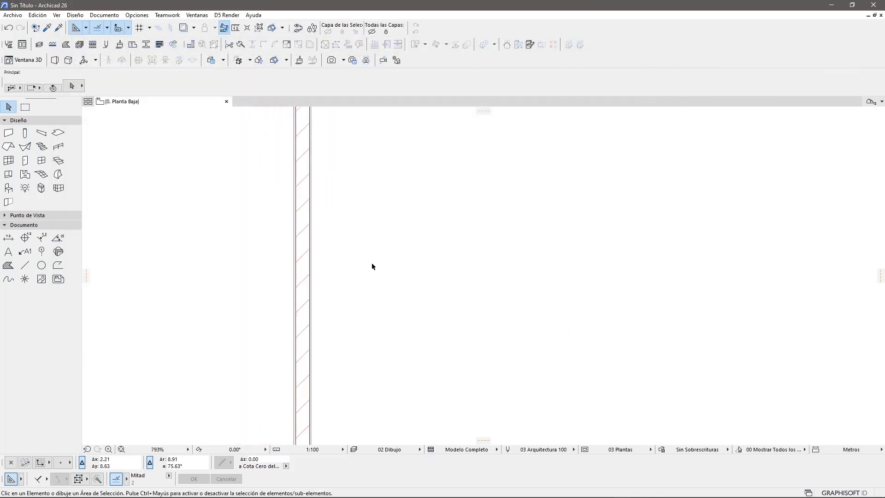
scroll(421, 274, down, 1)
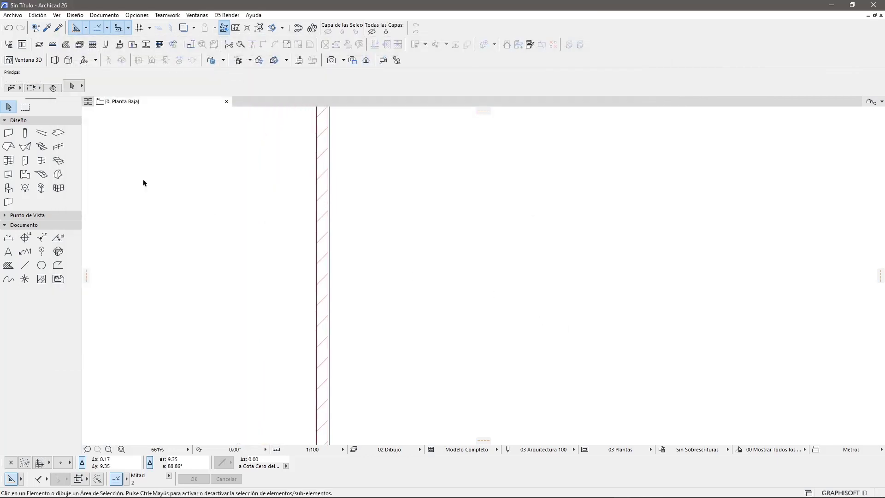
click(25, 133)
click(349, 203)
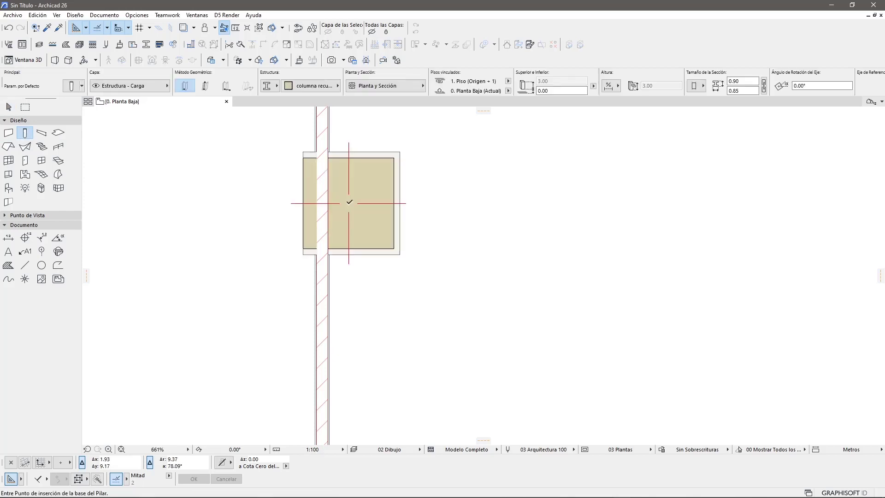
click(8, 107)
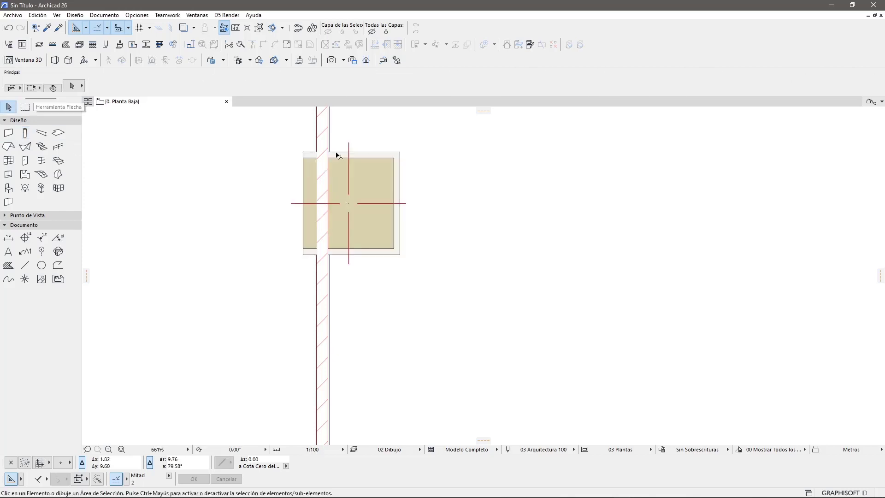
drag(431, 129, 329, 278)
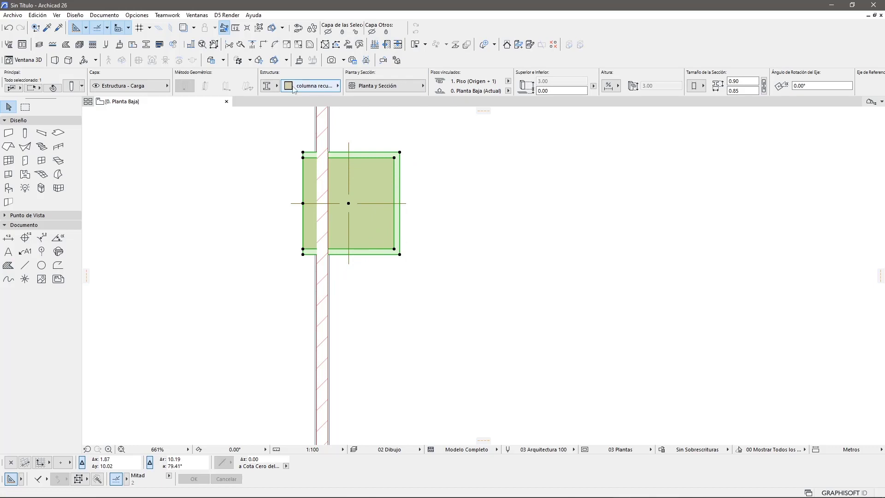
- Make the column a 0.90 × 0.85 rectangle, 0.80 right of the wall, with Straight wall-envelope method
click(270, 86)
click(267, 100)
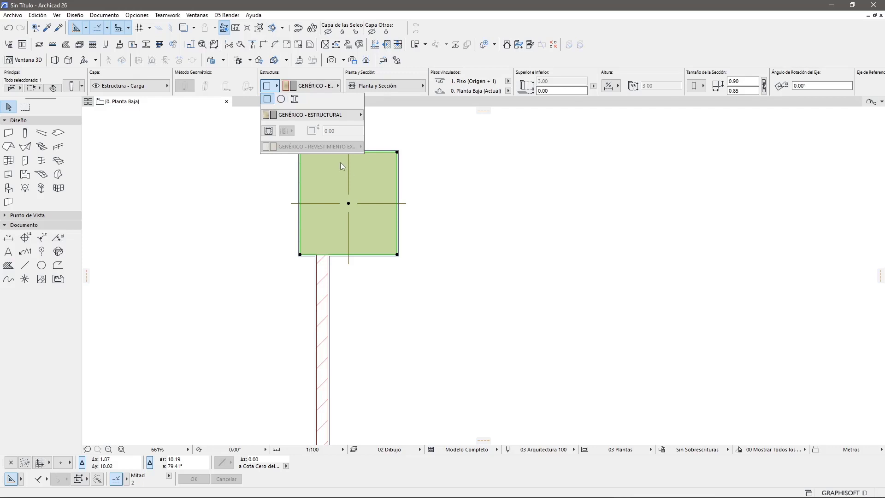
click(349, 203)
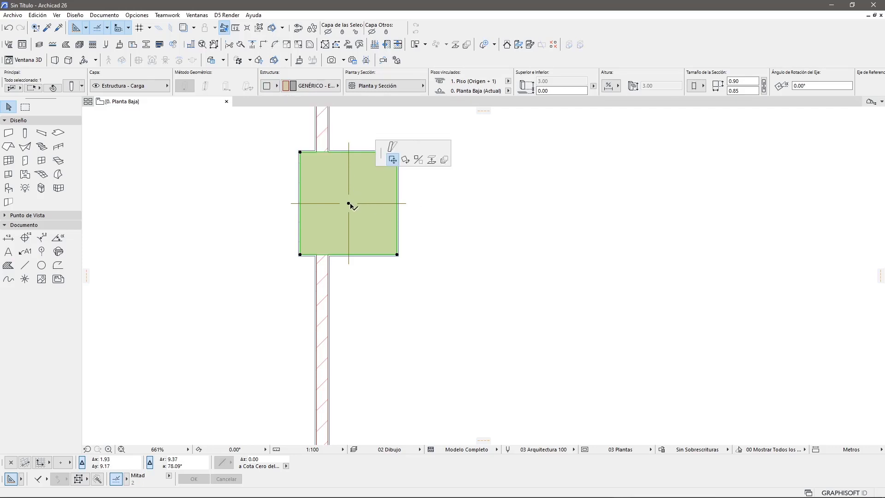
click(433, 217)
scroll(461, 81, down, 2)
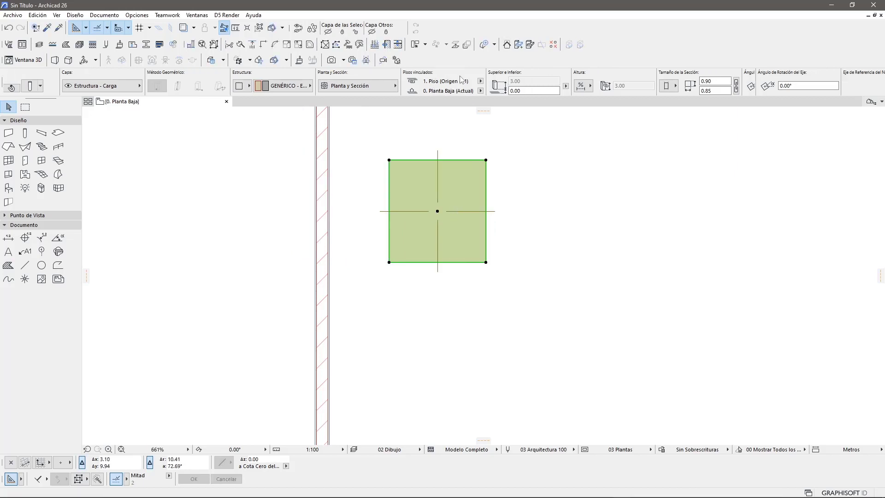
scroll(460, 80, down, 3)
scroll(461, 80, down, 2)
scroll(461, 80, down, 2)
scroll(461, 80, down, 1)
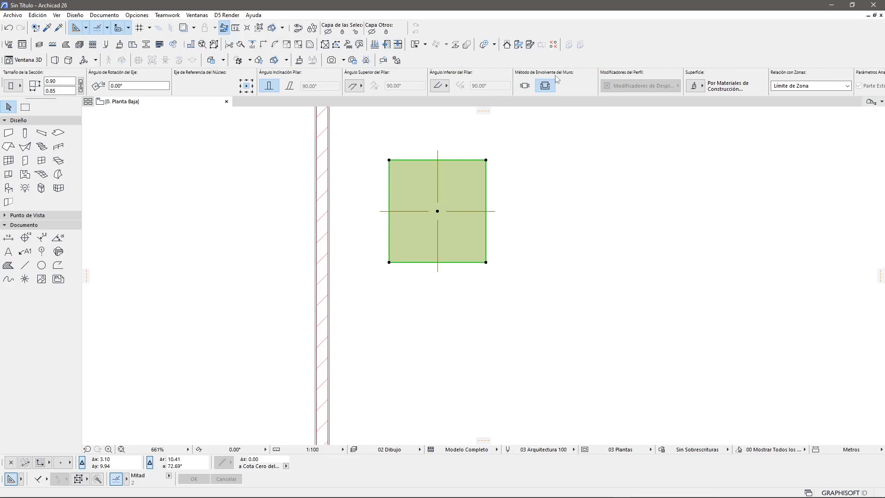
click(525, 86)
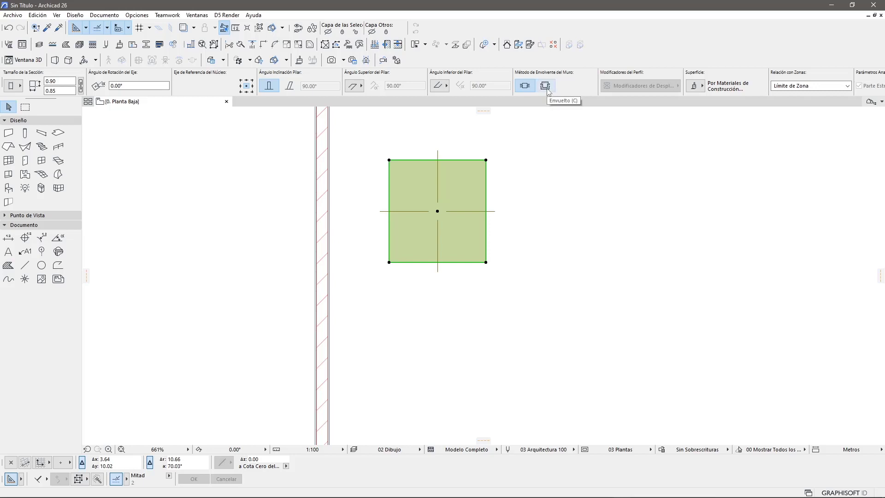
- Move the column by its top-left corner onto the brick wall's outer face
click(513, 136)
click(427, 229)
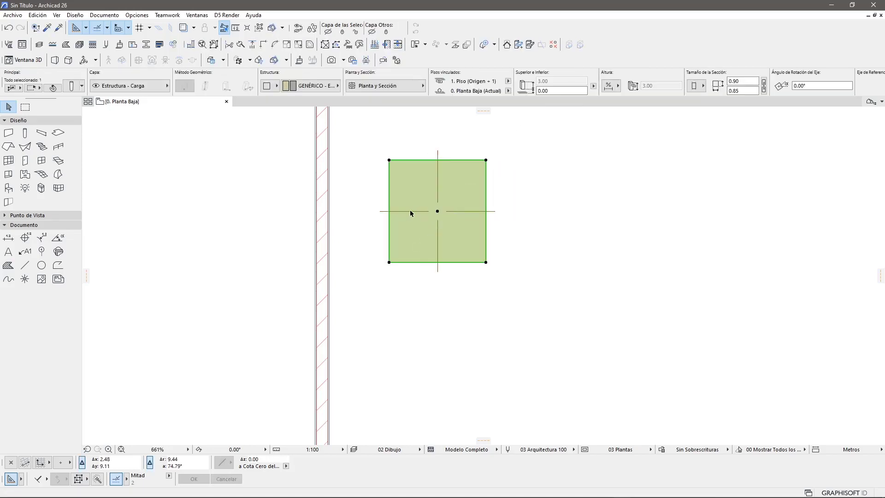
scroll(394, 207, up, 1)
click(385, 151)
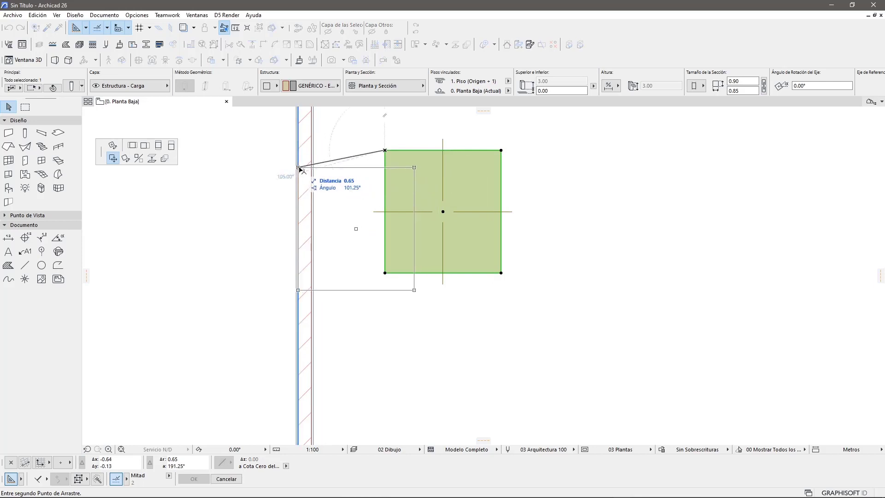
scroll(304, 171, up, 3)
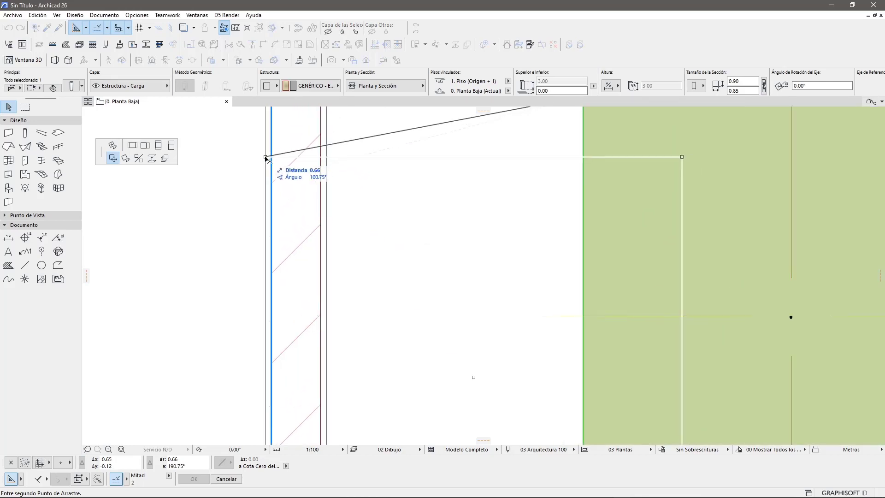
click(266, 157)
click(196, 204)
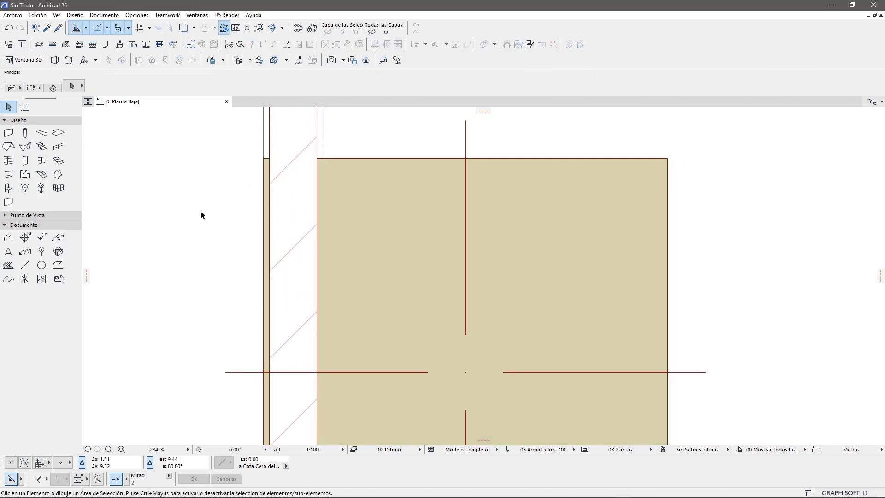
scroll(206, 219, down, 5)
scroll(246, 229, up, 2)
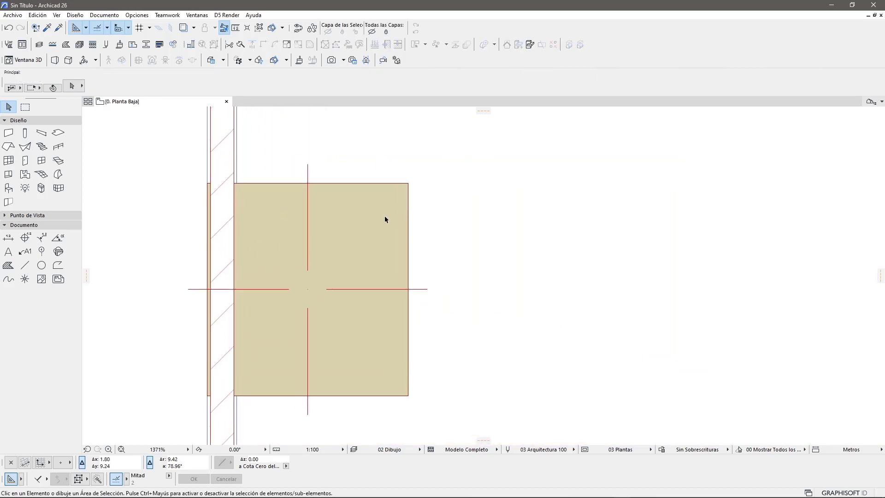
- Reselect the column and zoom in to verify it sits flush against the wall
click(444, 161)
click(377, 415)
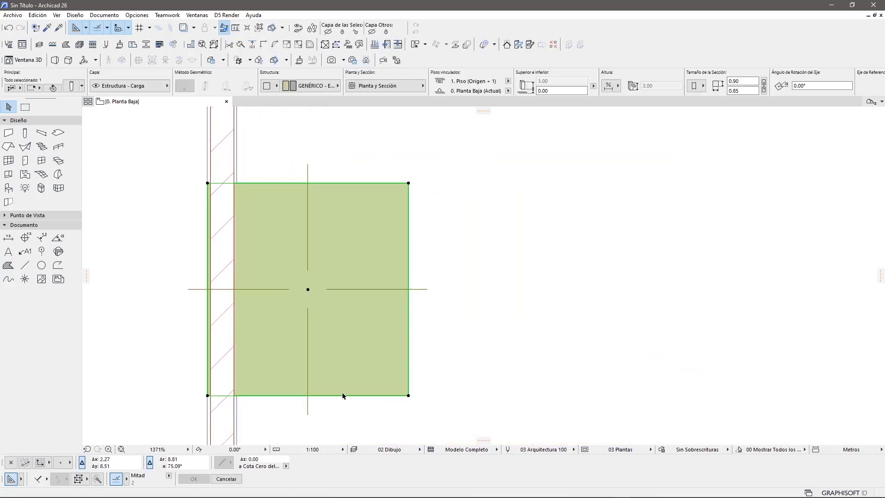
middle_drag(164, 199, 184, 186)
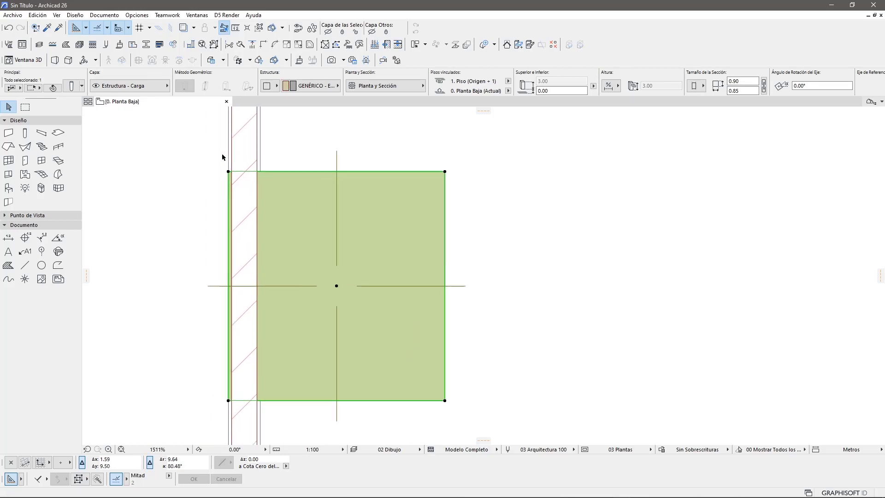
scroll(226, 184, up, 3)
scroll(229, 198, up, 2)
scroll(217, 212, up, 2)
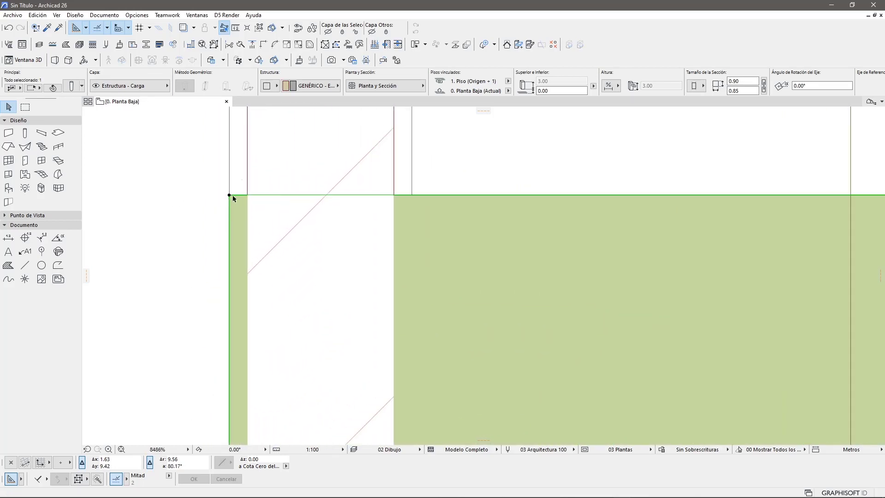
scroll(234, 184, down, 3)
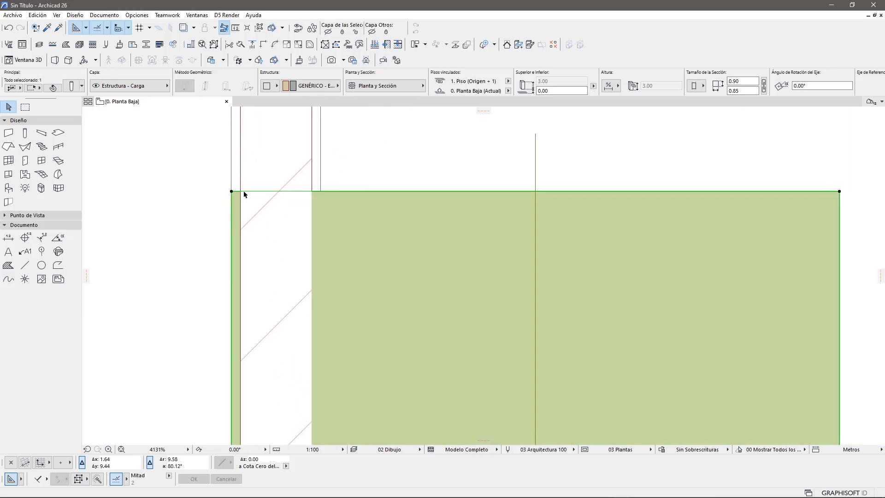
scroll(241, 191, down, 2)
scroll(245, 192, down, 2)
click(280, 166)
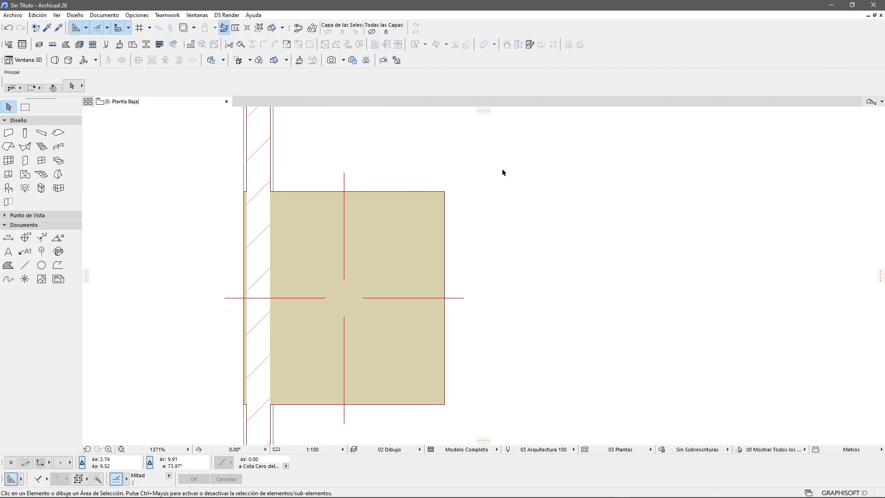
scroll(496, 168, down, 2)
middle_drag(497, 168, 426, 187)
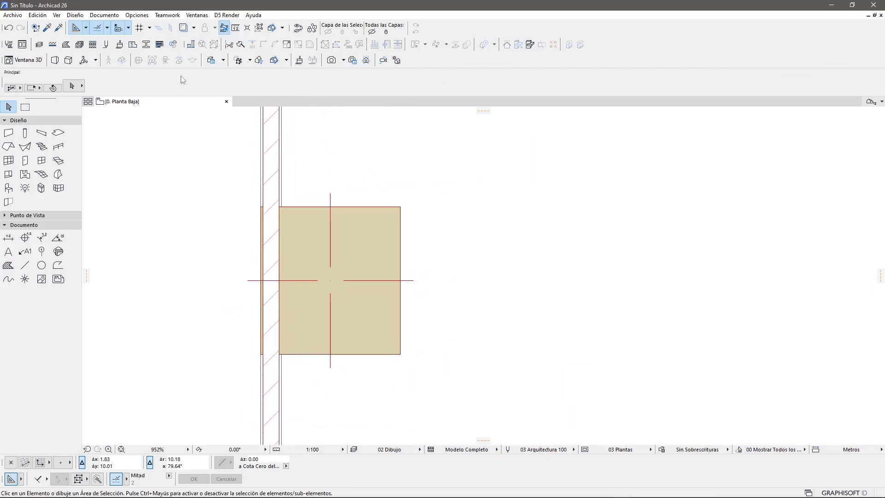
- Glance at Building Materials, close it unchanged, and select the brick wall
click(137, 14)
mouse_move(164, 27)
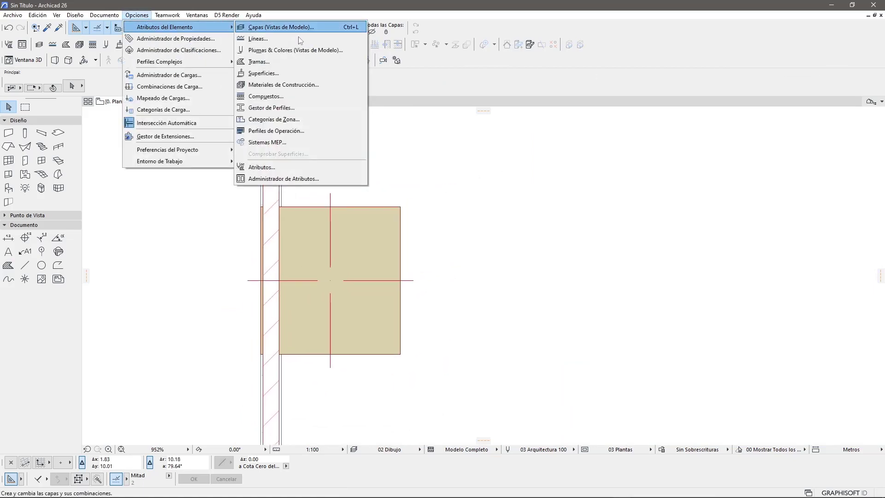
click(280, 84)
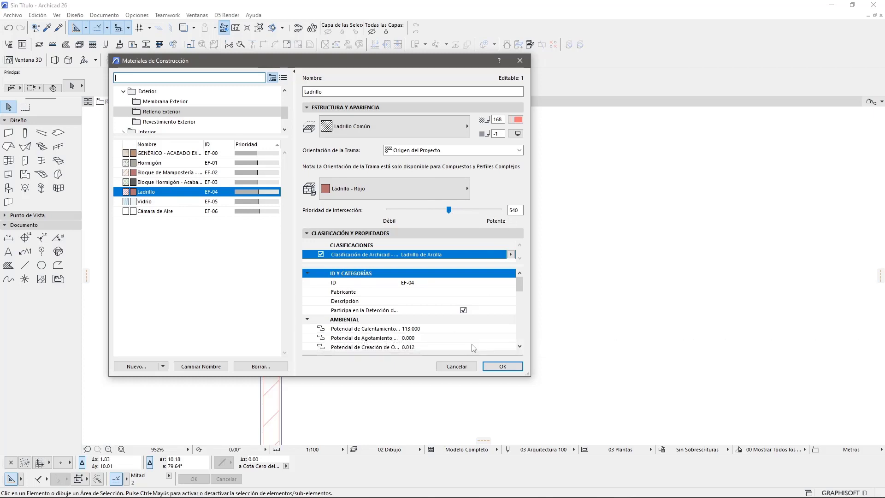
click(457, 367)
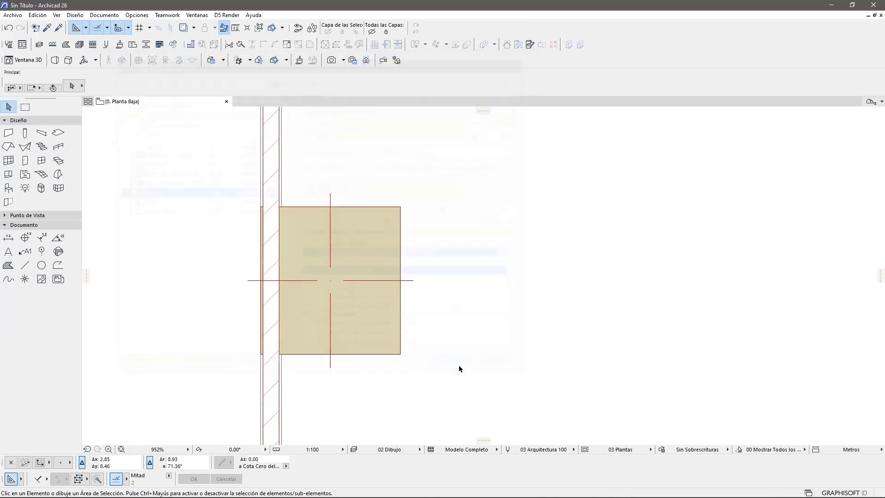
click(275, 162)
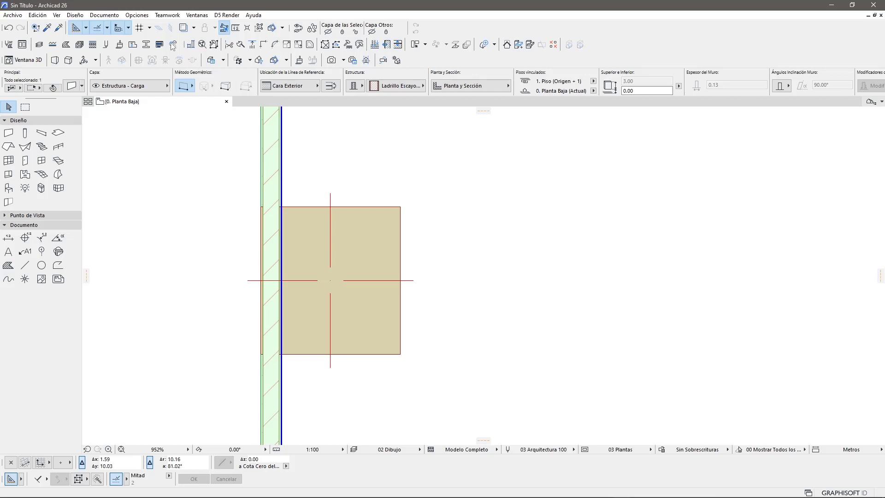
- Check Ladrillo - Estructural's Intersection Priority in the Estructural folder, cancel, and select the column
click(138, 18)
mouse_move(165, 26)
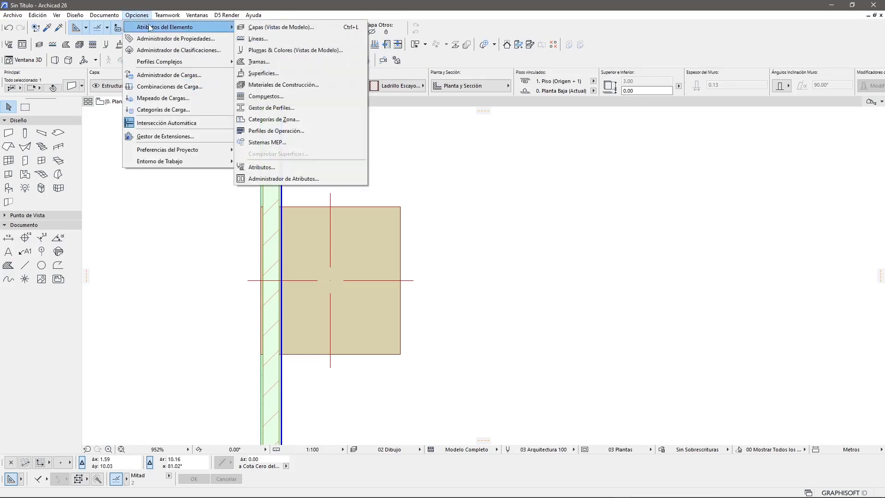
click(294, 85)
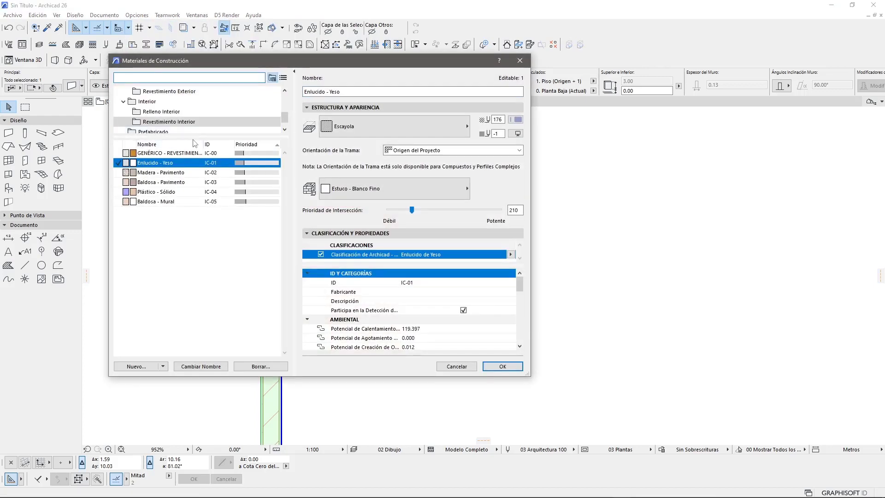
drag(192, 137, 193, 223)
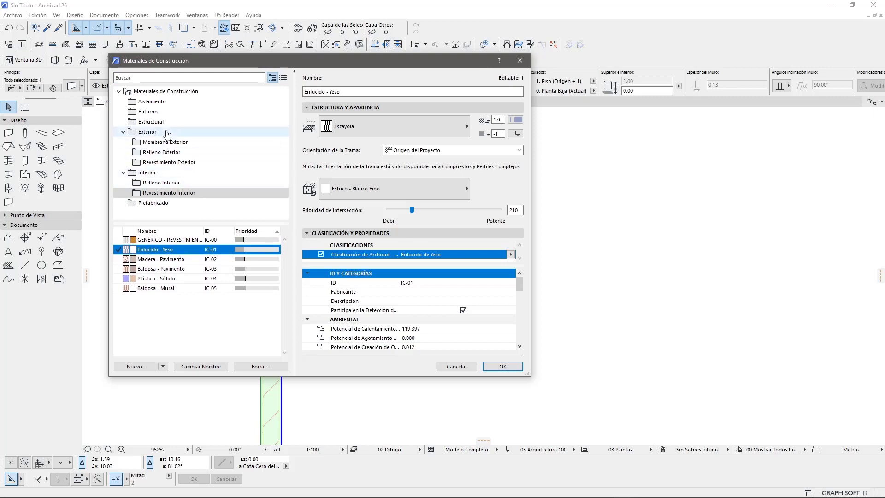
click(165, 122)
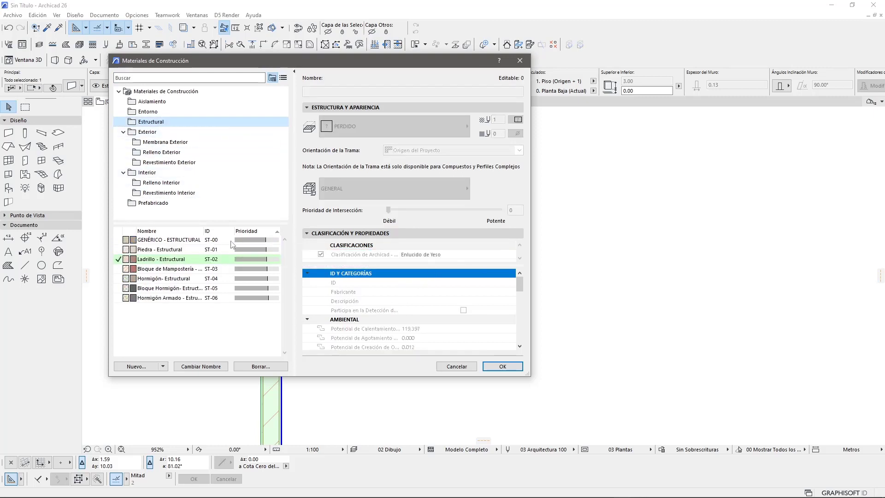
click(183, 261)
click(514, 210)
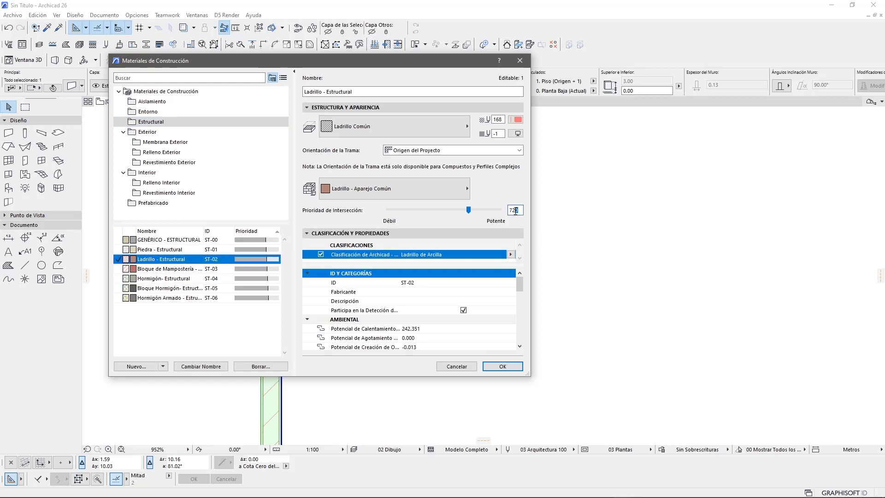
click(456, 366)
drag(449, 191, 328, 366)
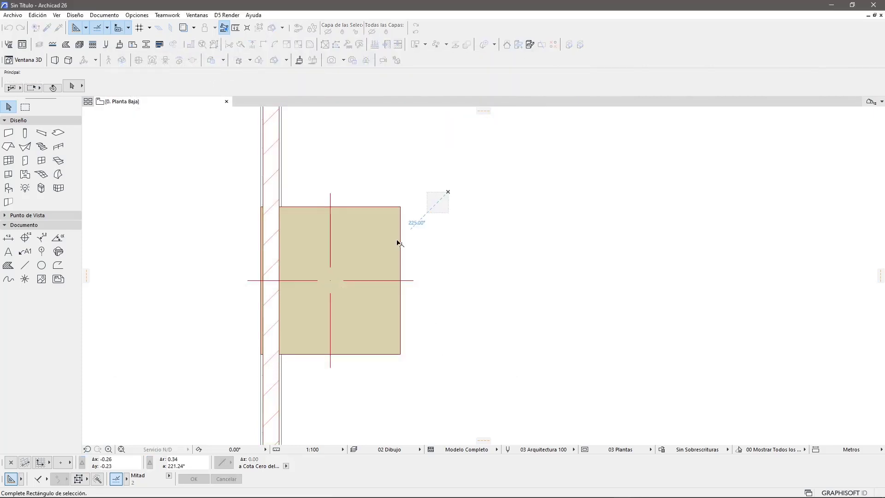
- Inspect the GENÉRICO - ESTRUCTURAL building material in the full materials list, then close it
click(137, 15)
click(278, 84)
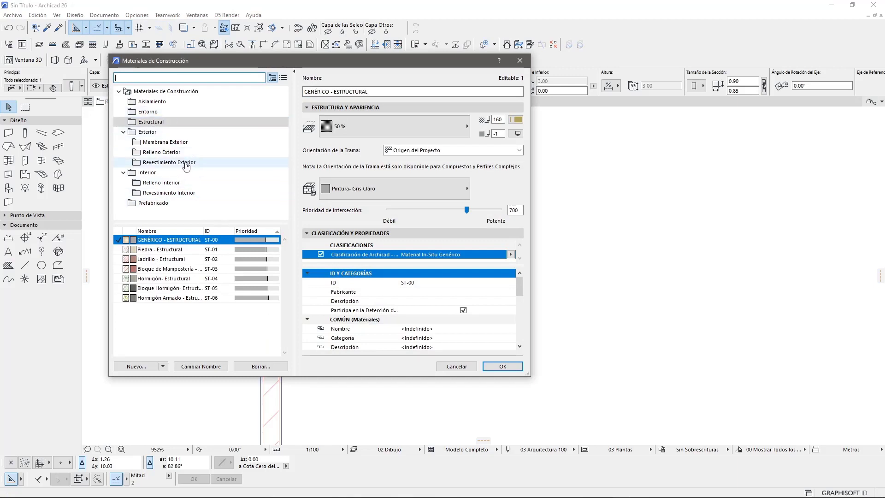
click(155, 203)
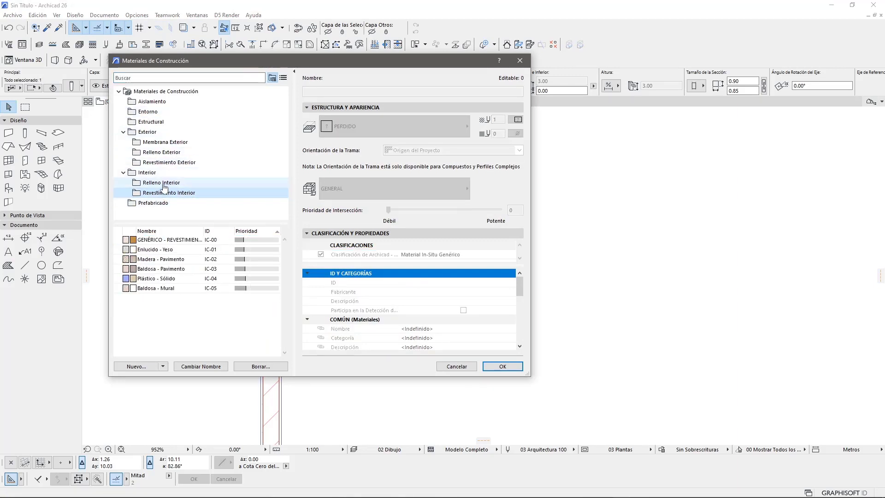
click(283, 78)
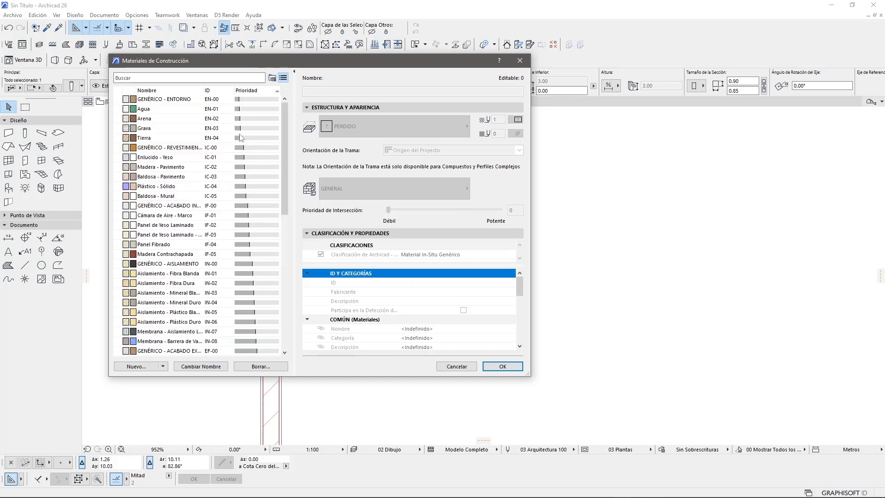
drag(286, 123, 266, 239)
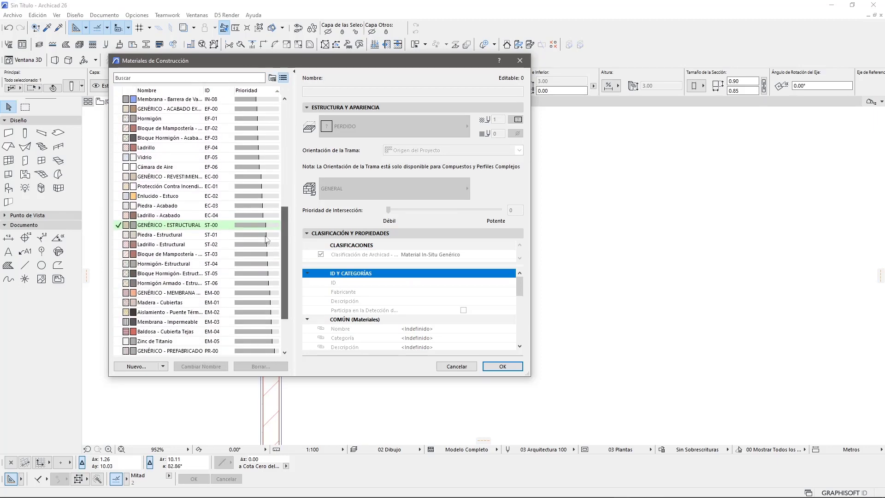
click(167, 227)
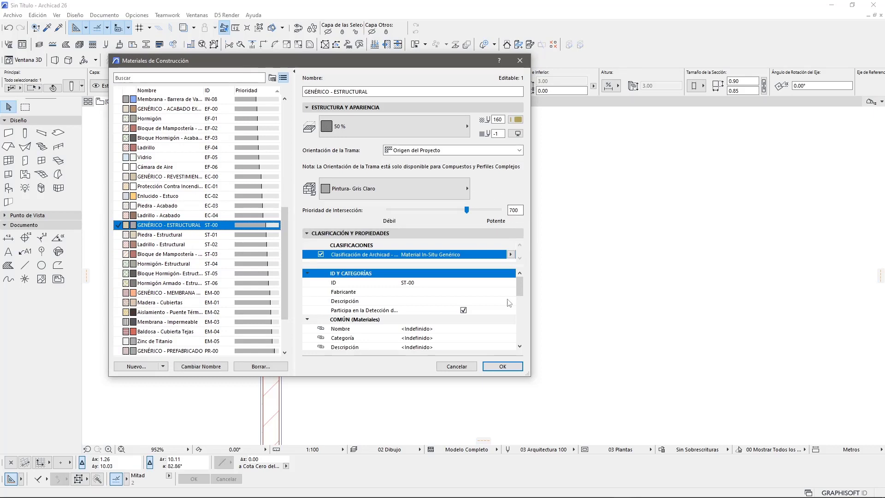
click(456, 366)
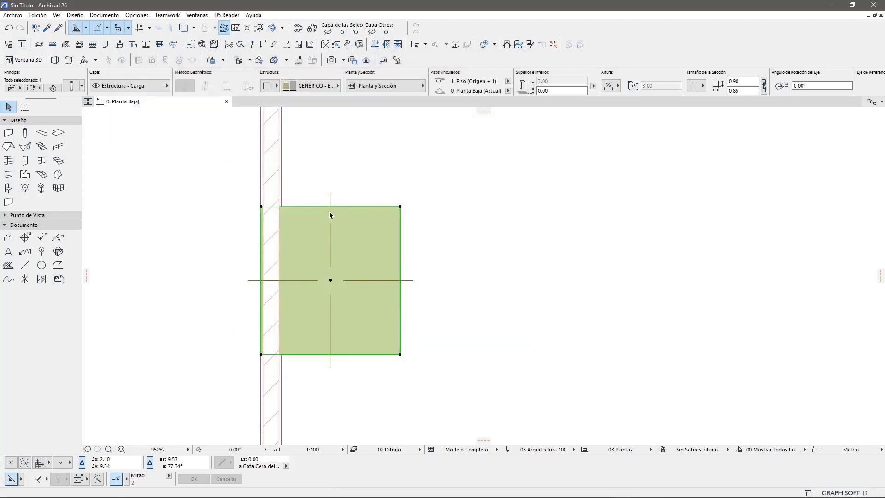
- Assign Hormigón Armado - Estructural to the column via the Info Box Structure popup
click(286, 176)
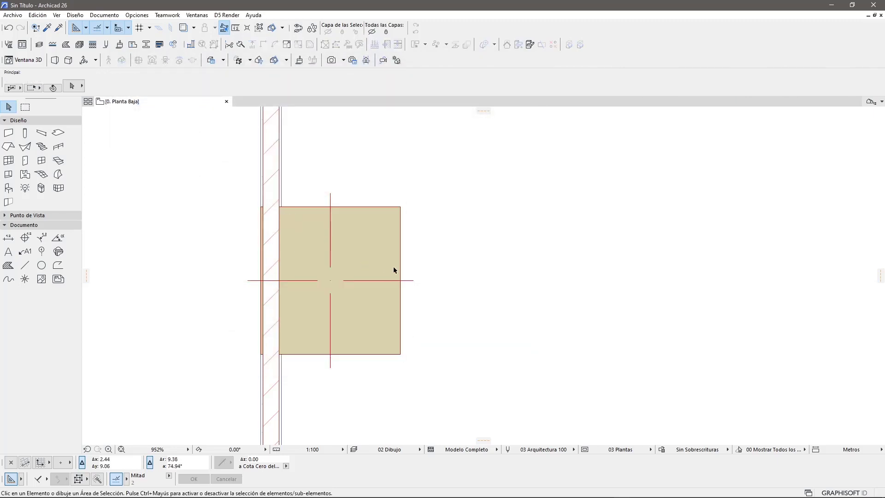
drag(436, 167, 322, 395)
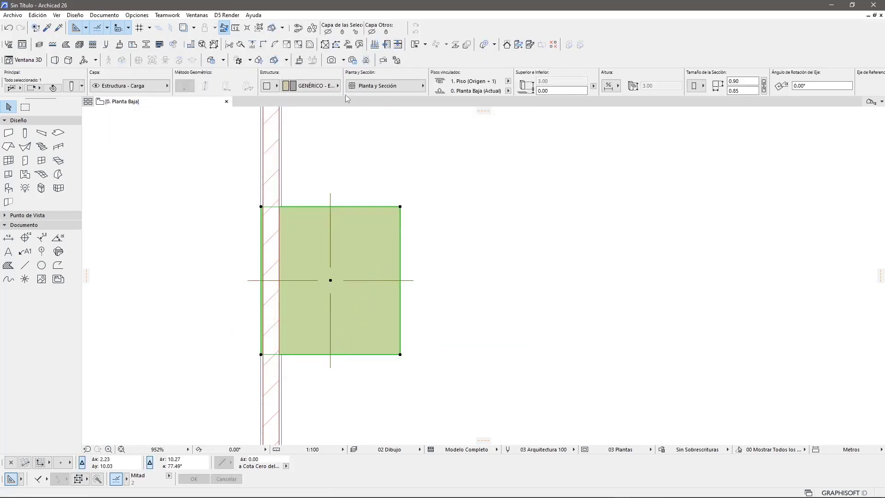
click(318, 86)
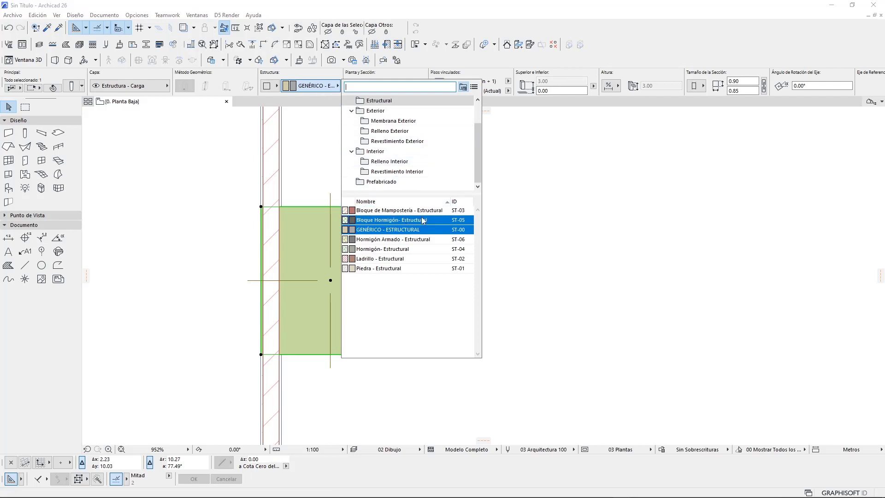
click(408, 243)
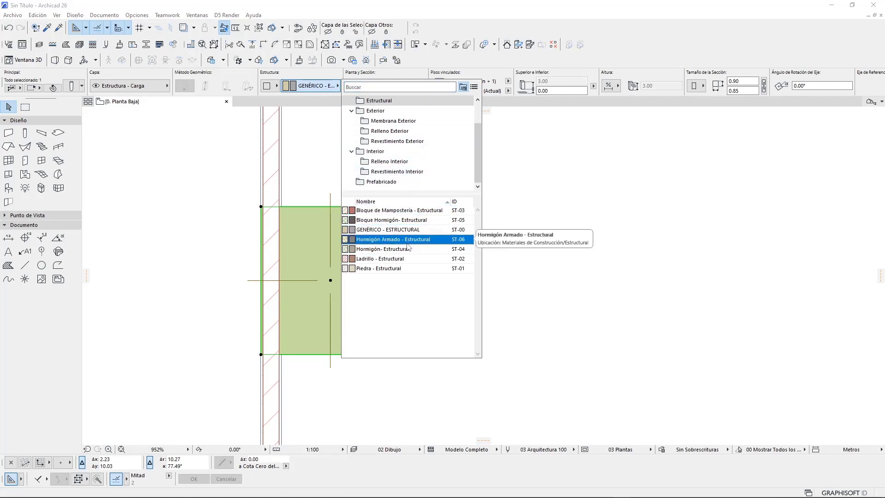
click(408, 242)
click(203, 260)
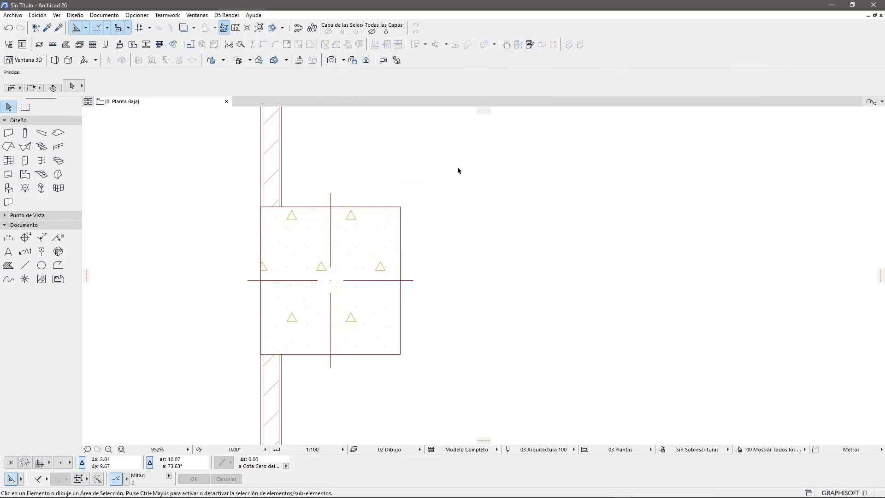
drag(458, 170, 319, 358)
- Set the concrete column's wall envelope method so the wall's outer envelope wraps around it
click(213, 210)
scroll(262, 206, up, 1)
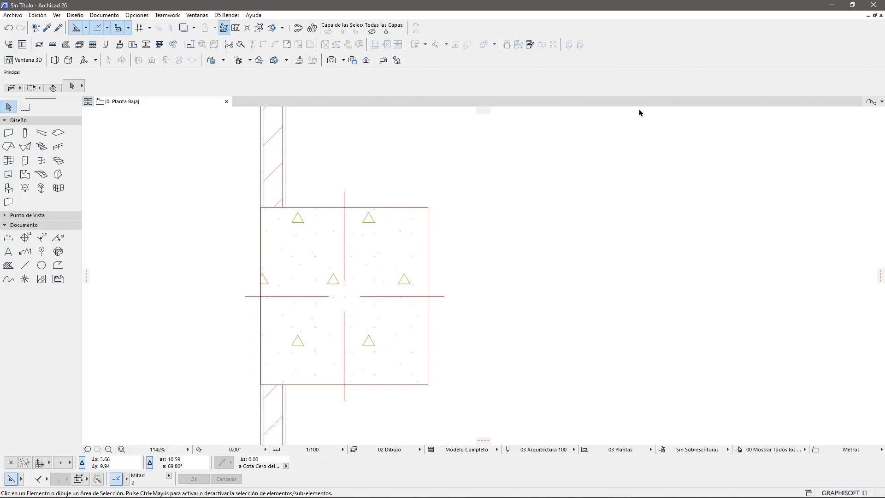
drag(471, 177, 355, 362)
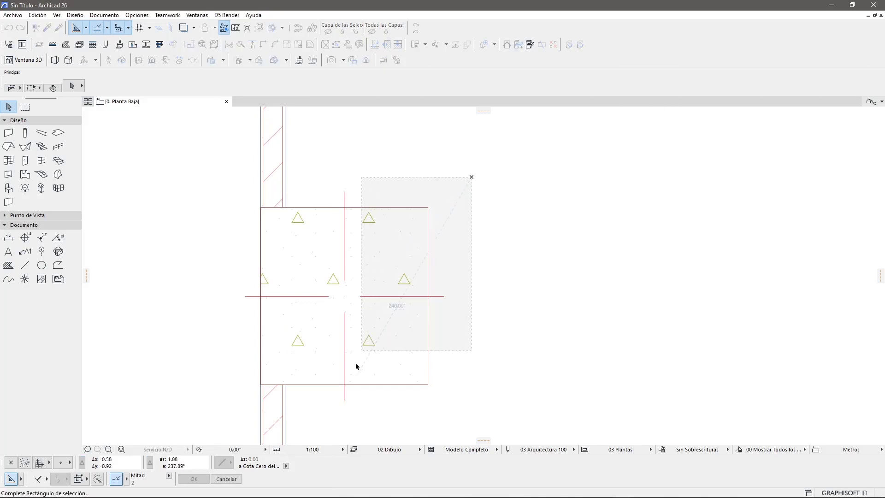
click(356, 363)
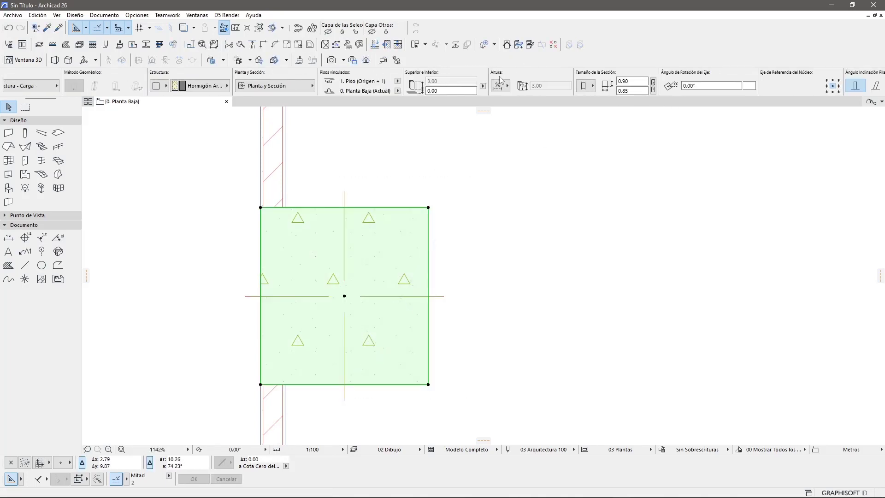
scroll(500, 79, down, 3)
scroll(576, 76, down, 3)
scroll(652, 72, down, 3)
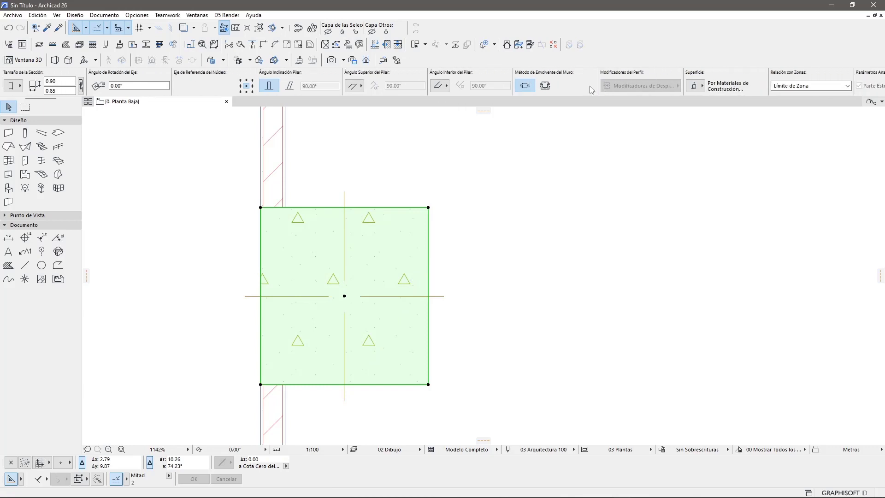
click(545, 86)
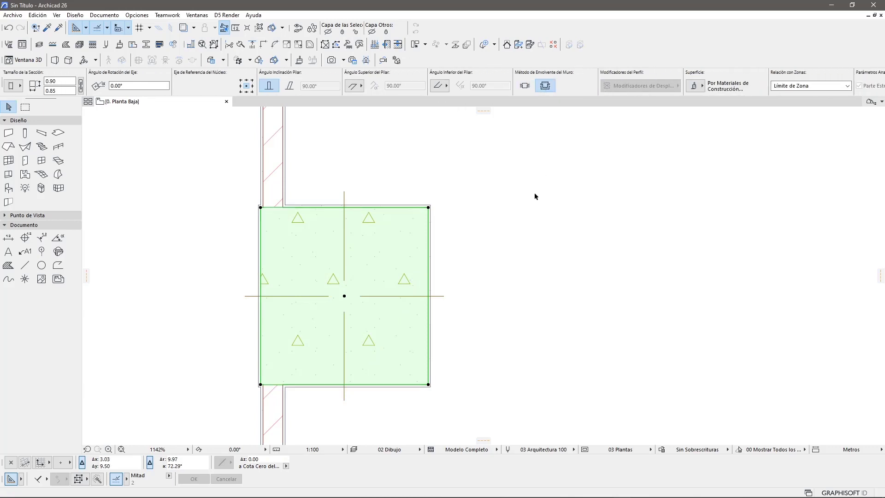
- Zoom in on the wall-column junction to check the wrapped envelope
click(533, 192)
scroll(261, 228, up, 3)
scroll(272, 212, up, 2)
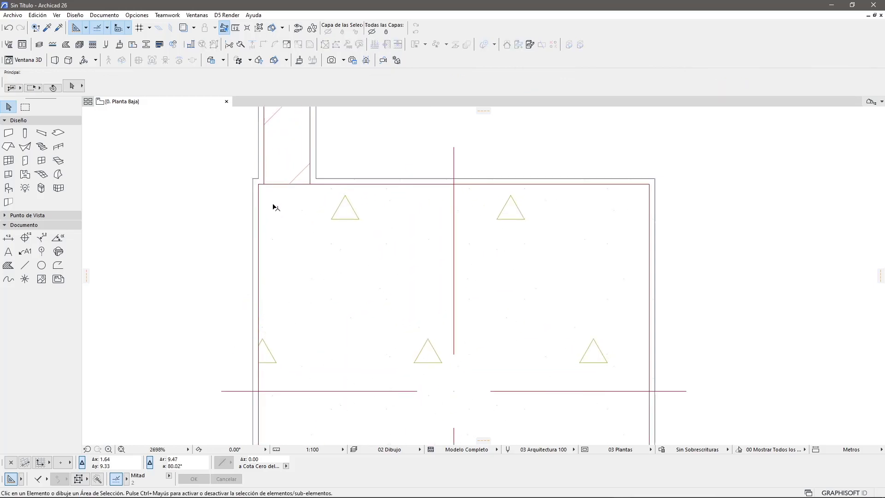
scroll(274, 207, up, 2)
middle_drag(334, 193, 297, 259)
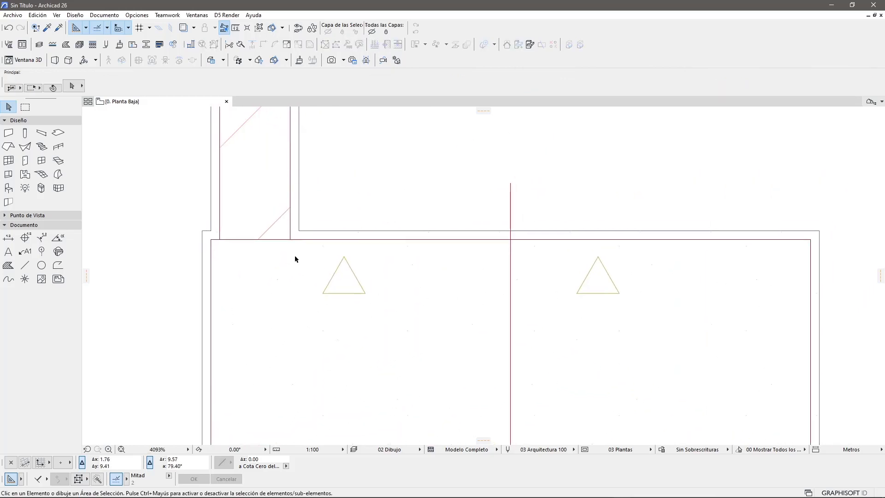
scroll(267, 243, up, 1)
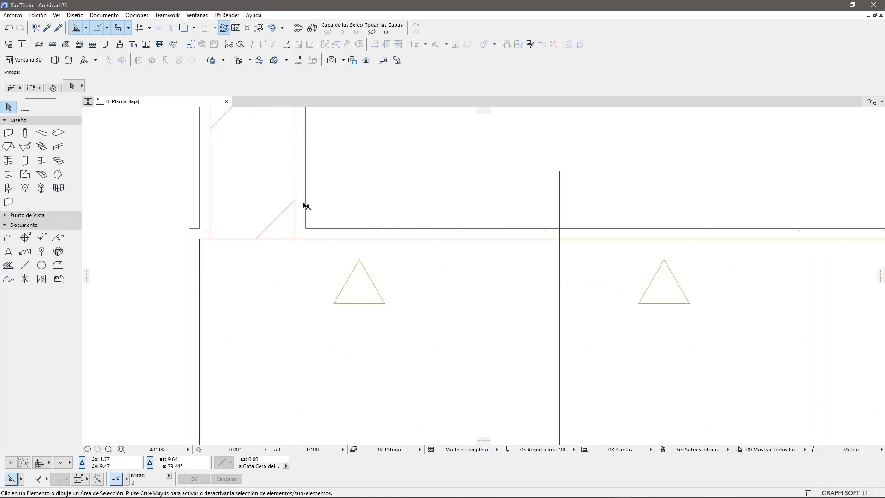
scroll(310, 219, down, 4)
scroll(314, 226, down, 6)
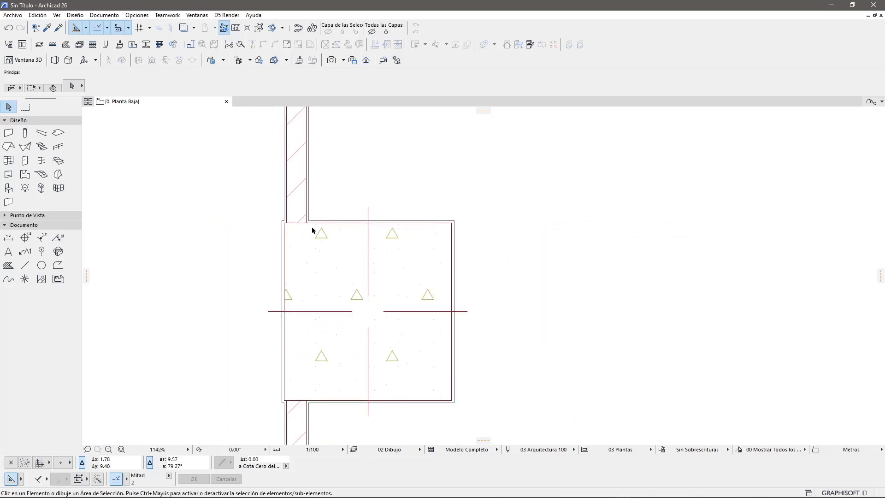
scroll(295, 194, up, 2)
scroll(286, 172, up, 2)
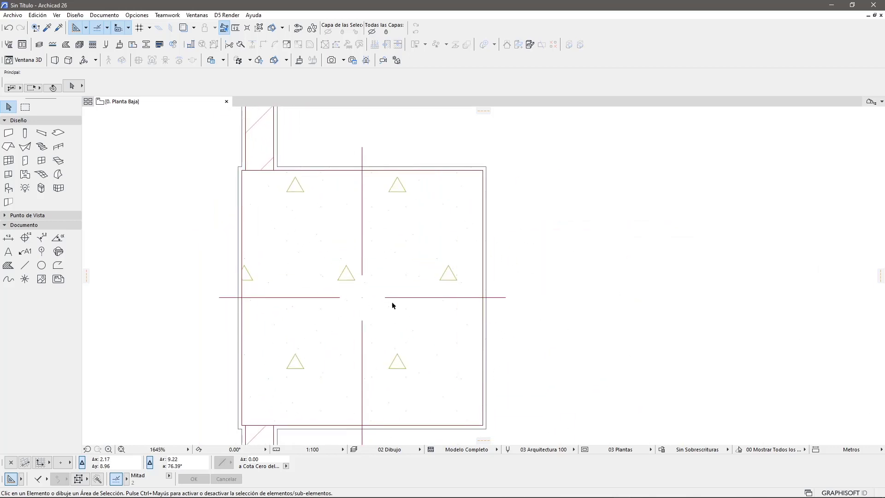
- Nudge the column 0.01 sideways and begin a further 0.08 leftward move
click(363, 298)
scroll(262, 189, up, 4)
scroll(242, 212, up, 6)
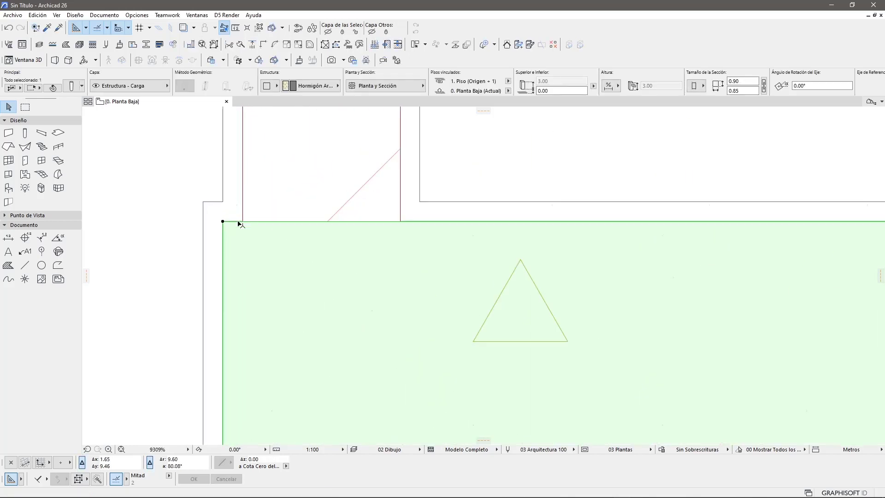
scroll(228, 231, up, 1)
click(220, 227)
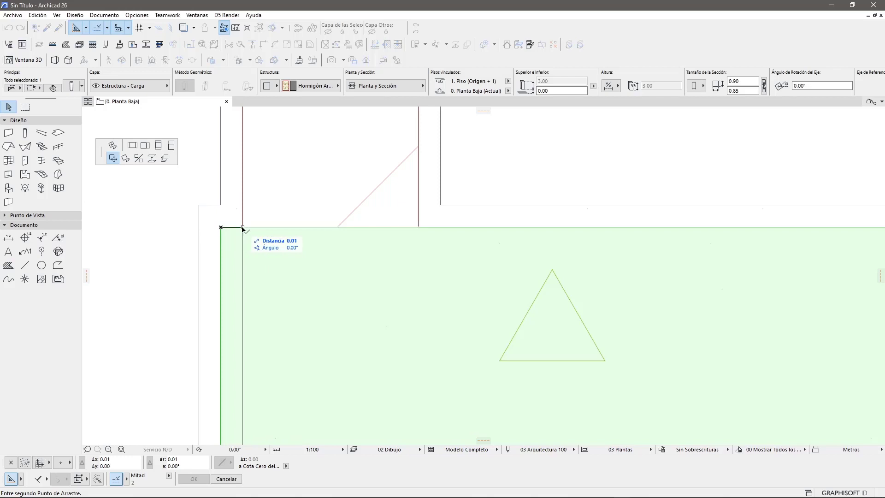
key(Escape)
scroll(152, 271, down, 5)
scroll(357, 180, down, 5)
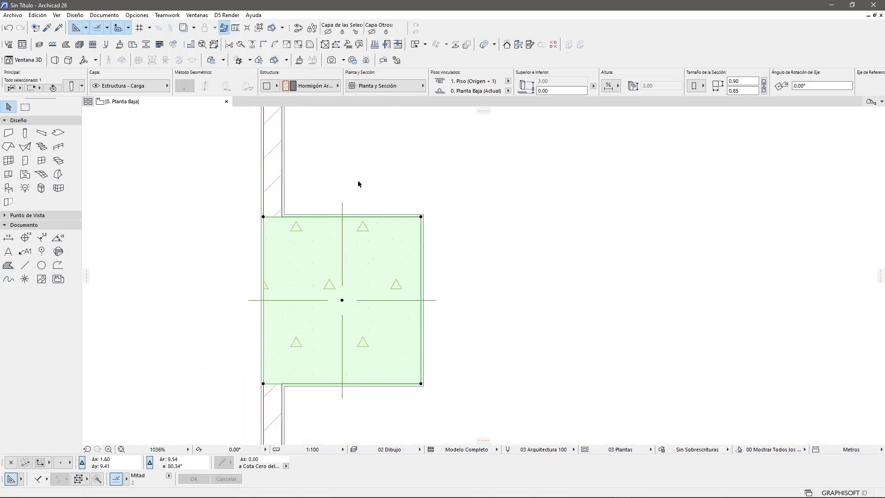
scroll(340, 288, up, 1)
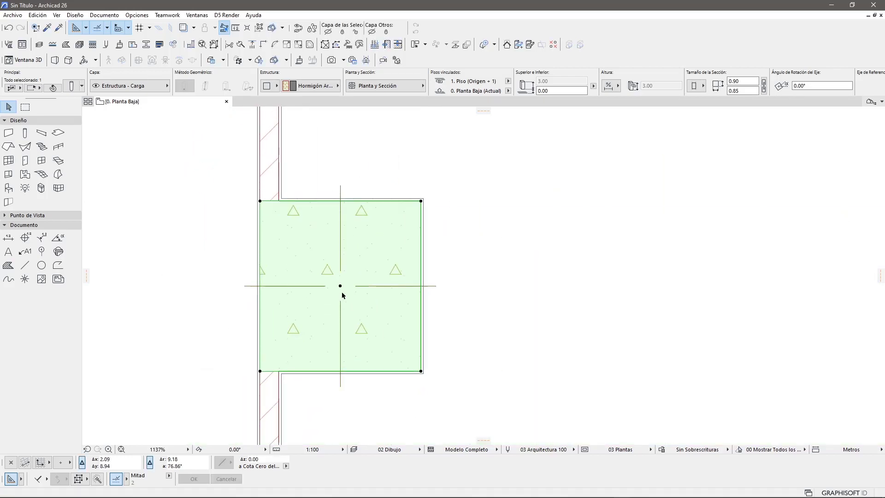
scroll(337, 283, up, 1)
drag(339, 283, 318, 282)
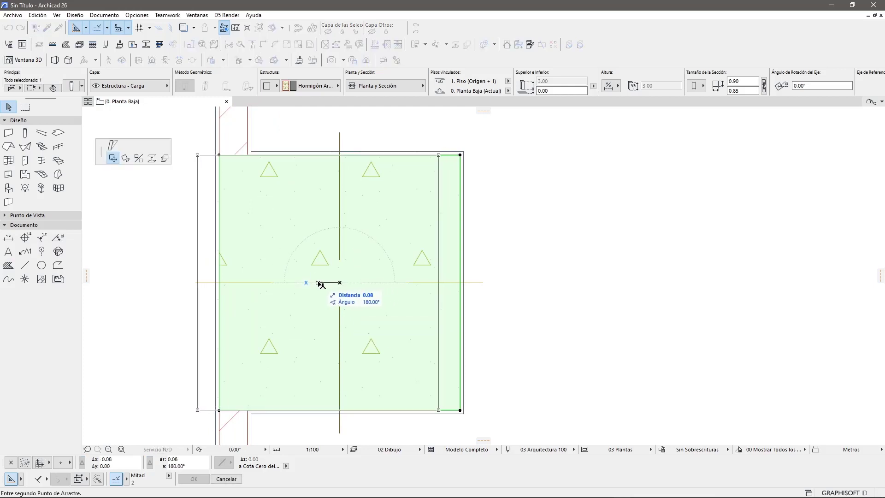
scroll(201, 141, up, 2)
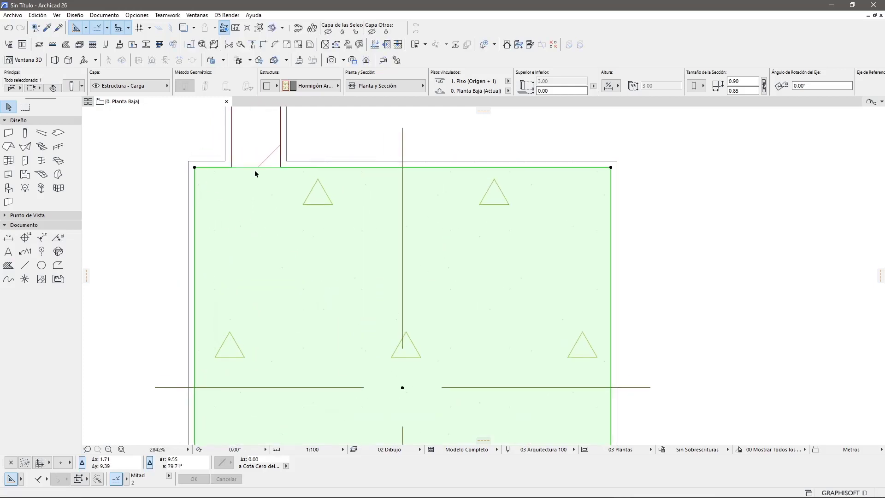
scroll(219, 190, down, 2)
click(441, 217)
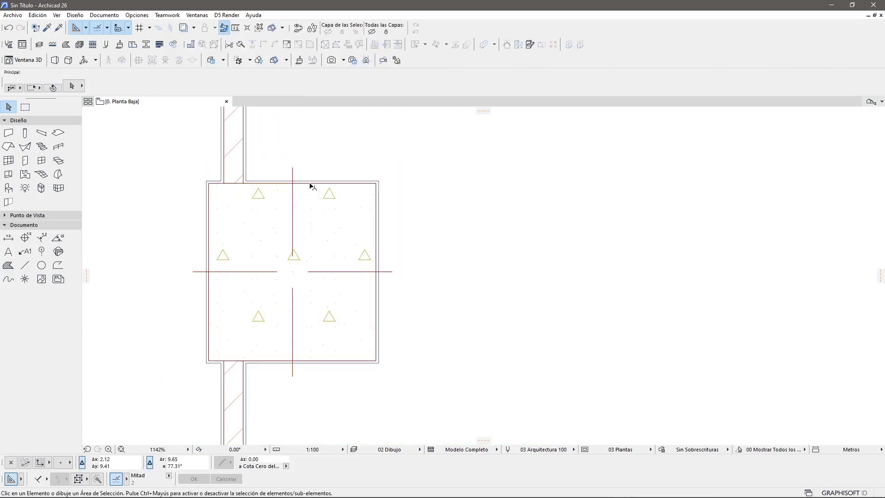
scroll(247, 170, up, 2)
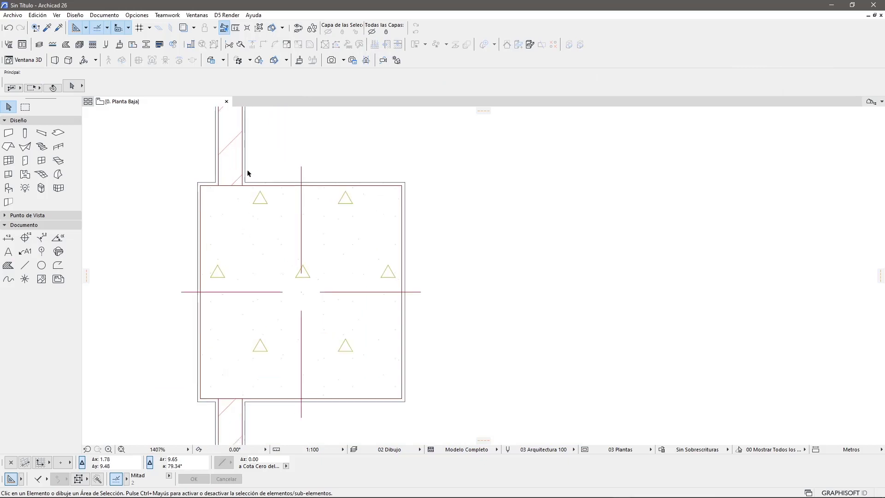
scroll(253, 189, up, 1)
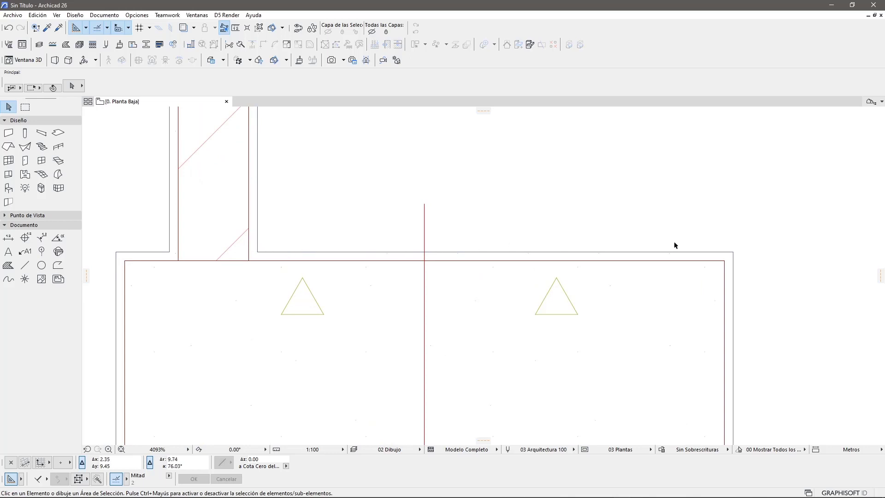
scroll(391, 220, down, 1)
scroll(394, 229, down, 1)
scroll(403, 290, down, 1)
middle_drag(420, 307, 347, 257)
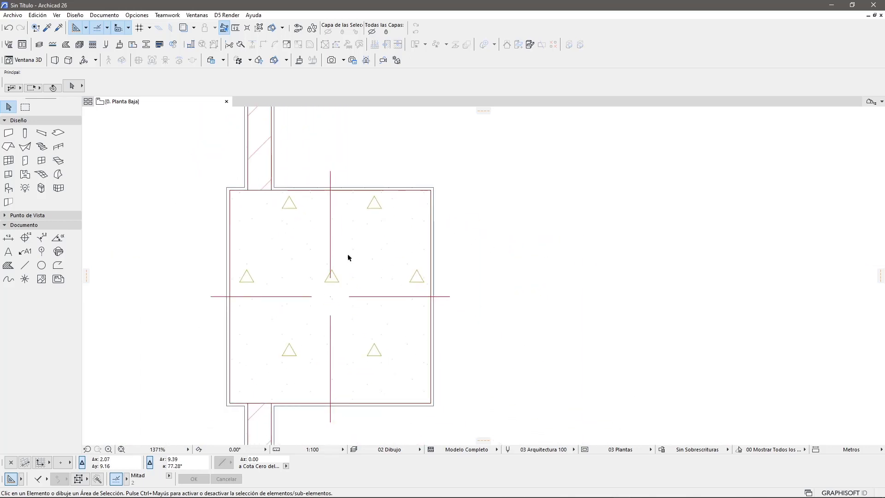
click(315, 295)
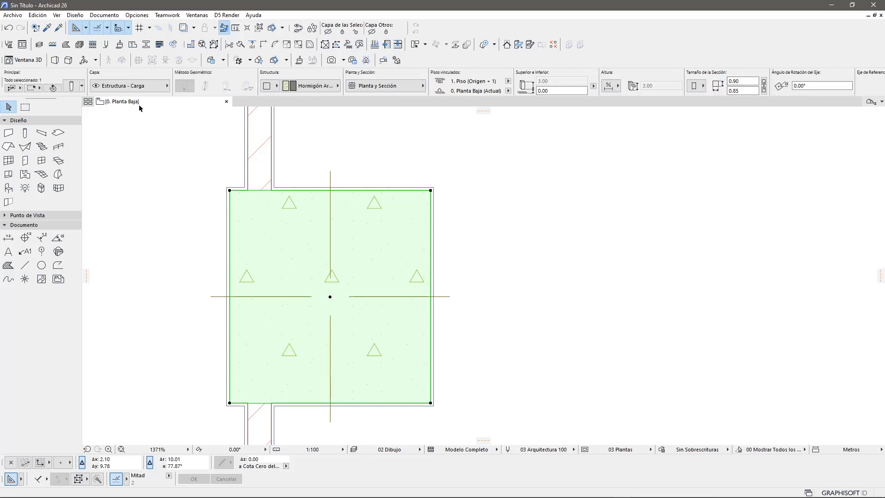
click(71, 85)
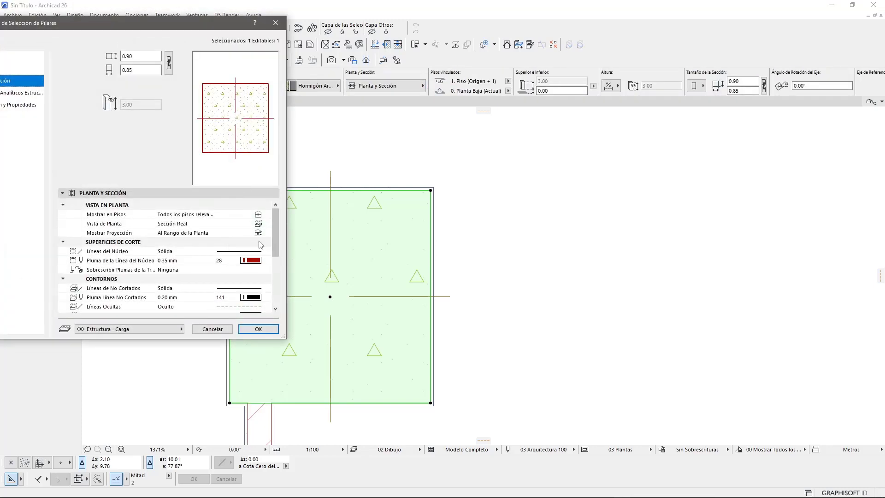
drag(230, 28, 454, 36)
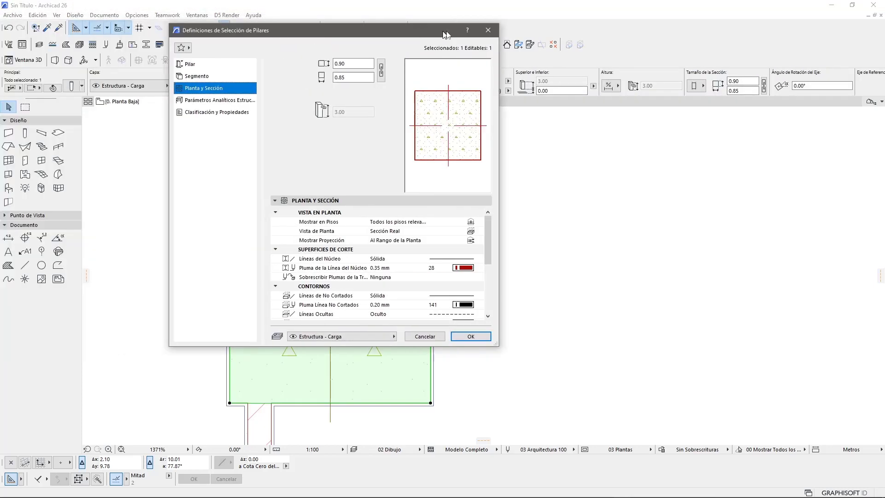
click(350, 260)
click(356, 270)
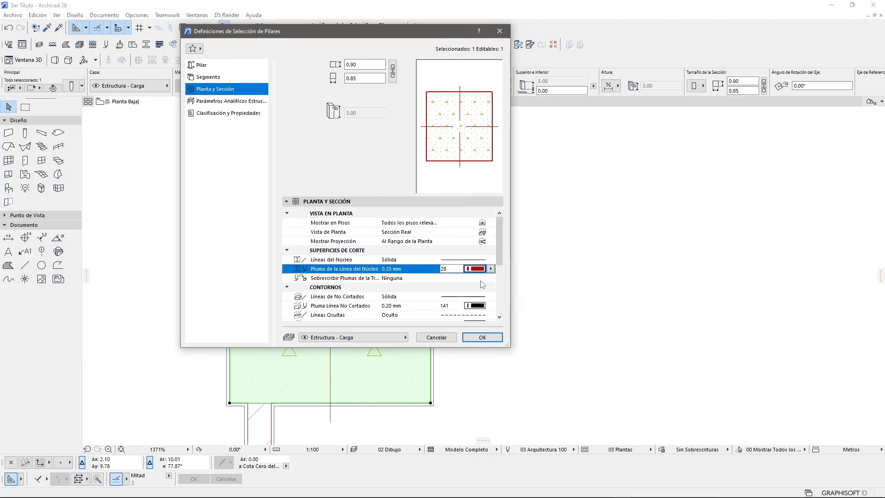
click(445, 338)
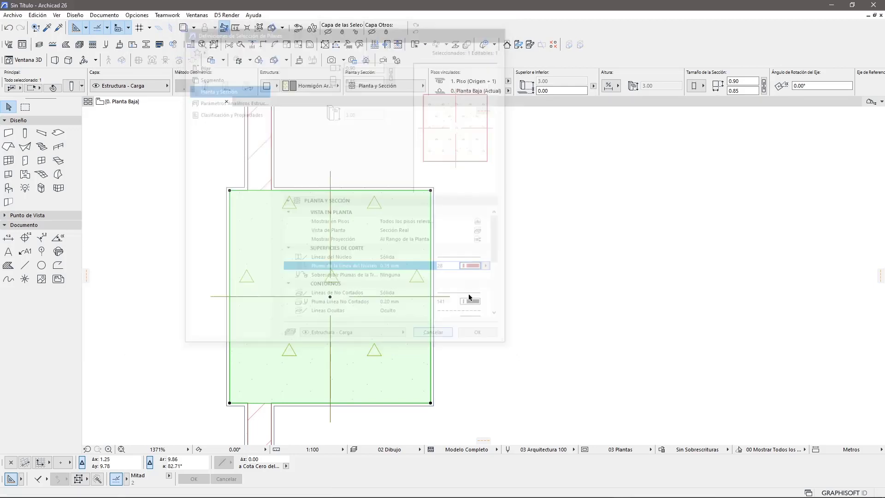
click(516, 219)
click(279, 166)
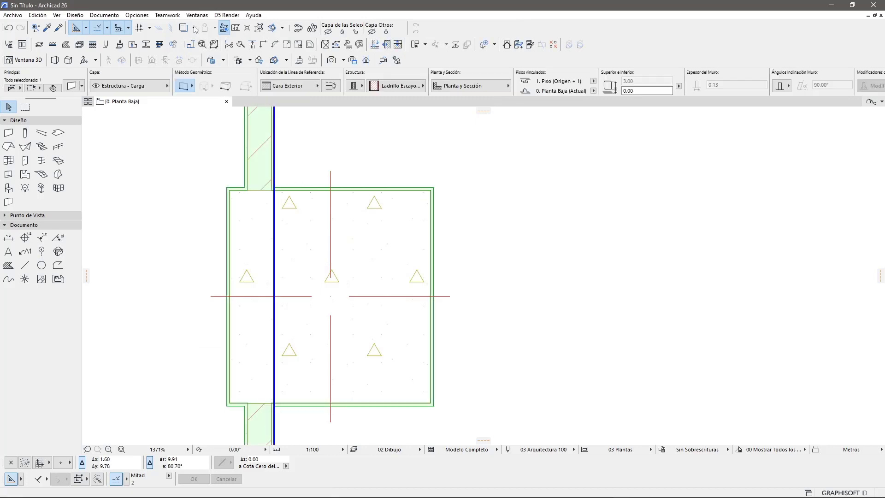
click(137, 15)
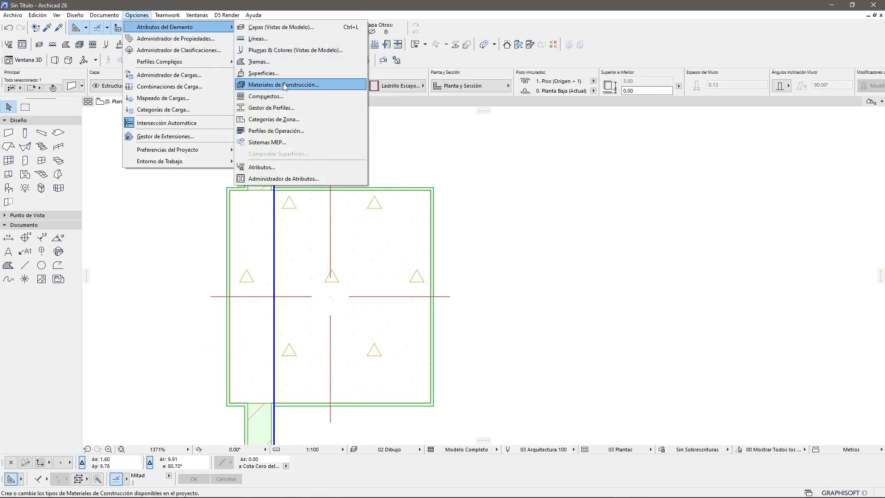
- In Compuestos, give both Sólida separators around the Ladrillo Escayola dos Caras brick core green pen 4
click(271, 96)
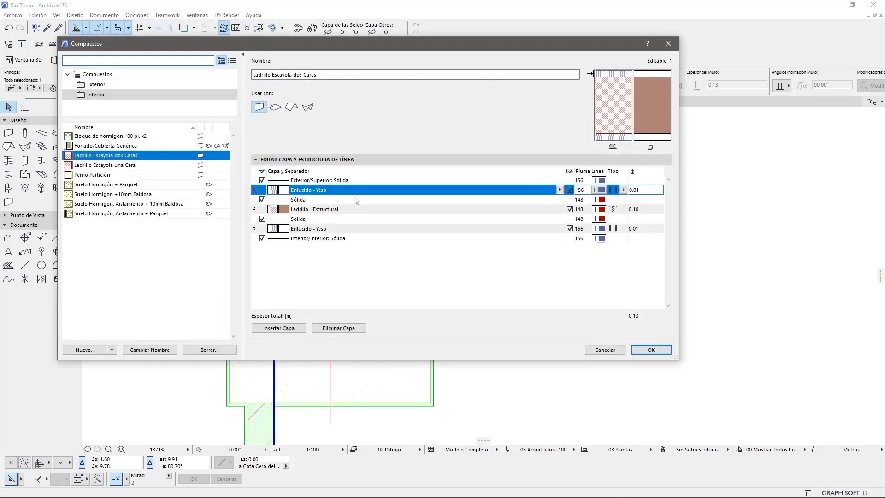
click(353, 202)
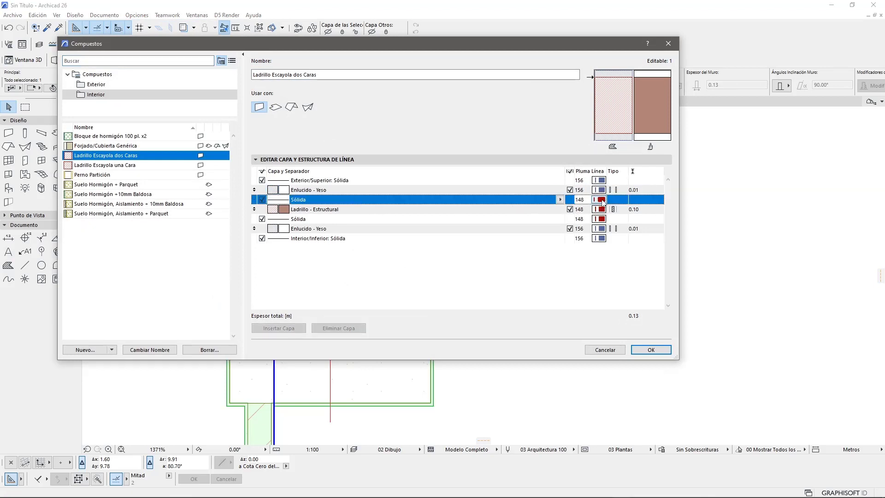
click(601, 199)
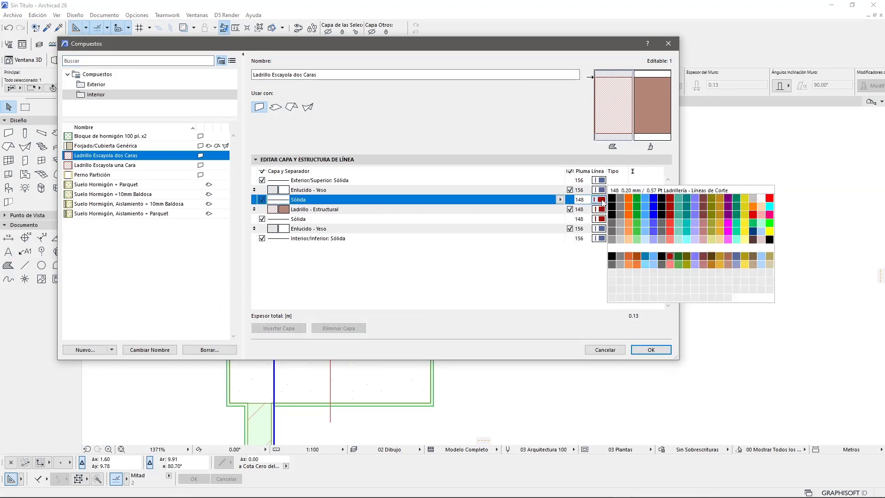
click(637, 201)
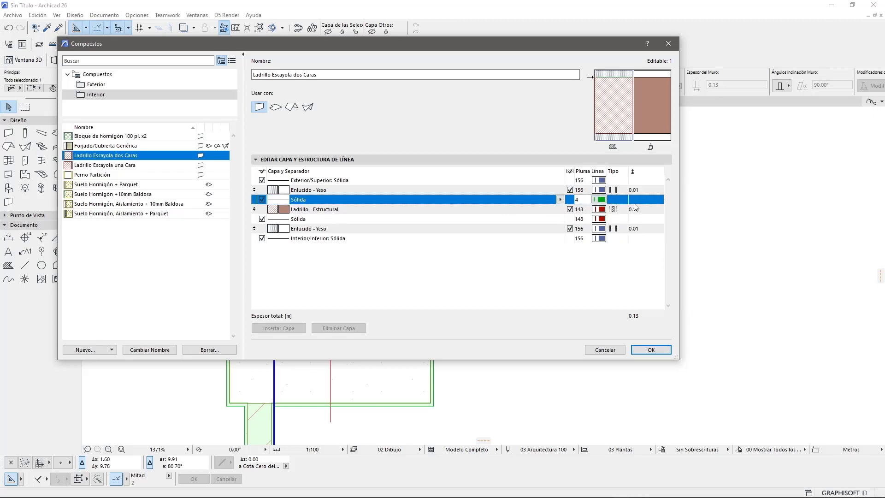
click(608, 219)
click(600, 218)
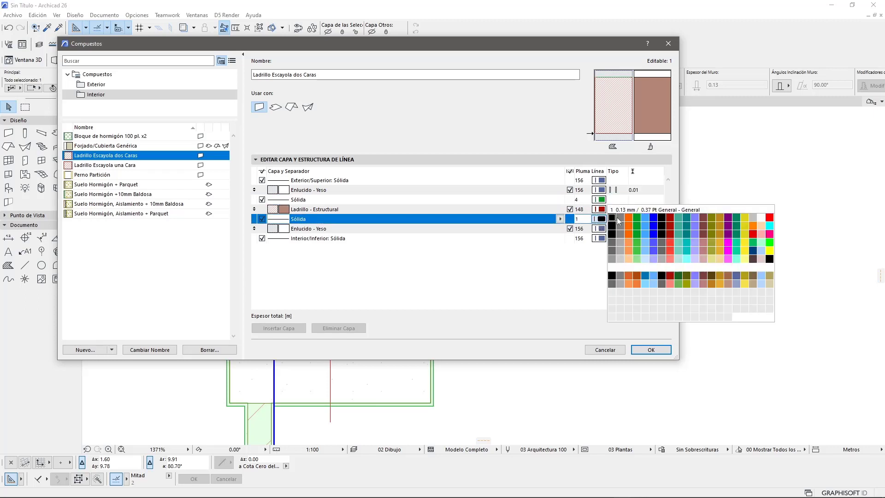
click(637, 218)
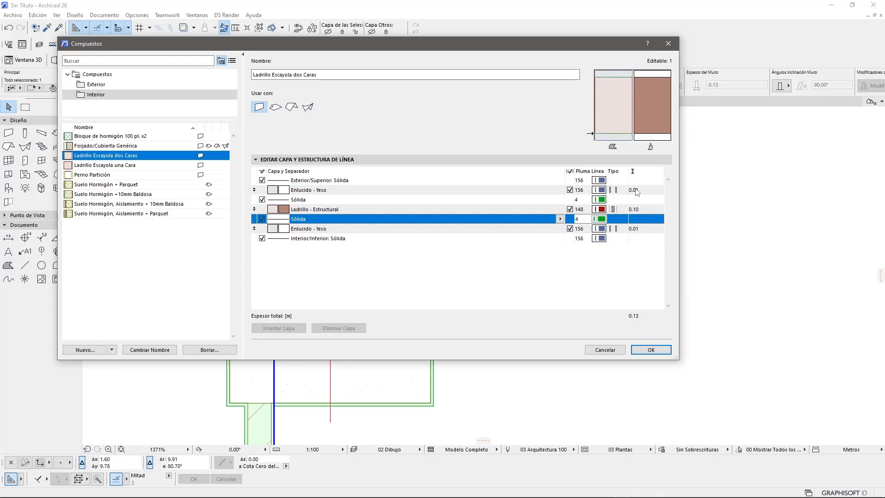
click(650, 351)
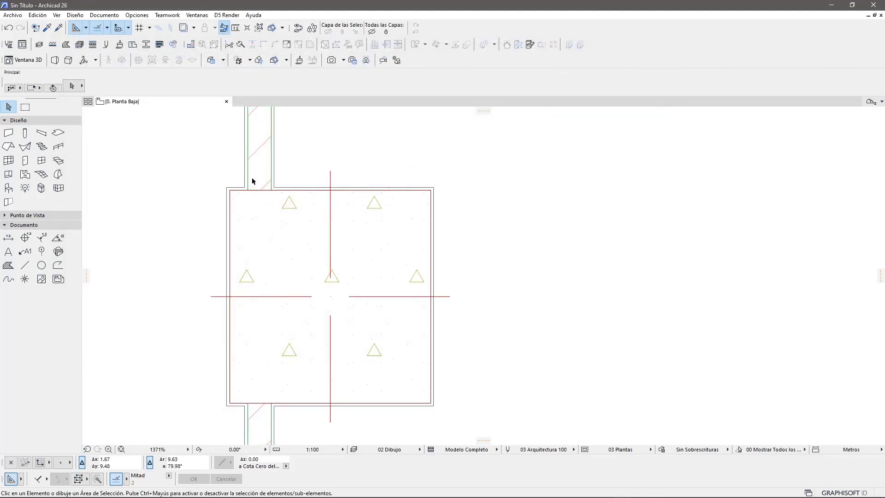
scroll(252, 179, up, 2)
scroll(267, 172, up, 2)
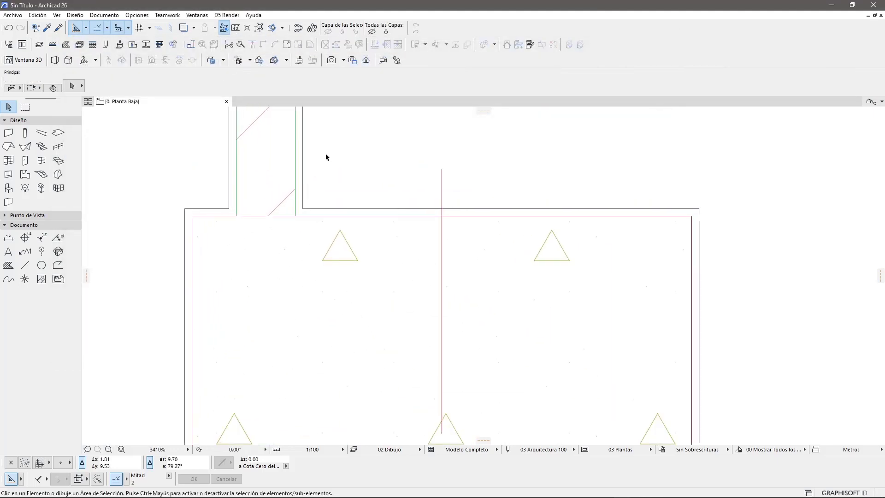
middle_drag(326, 155, 329, 206)
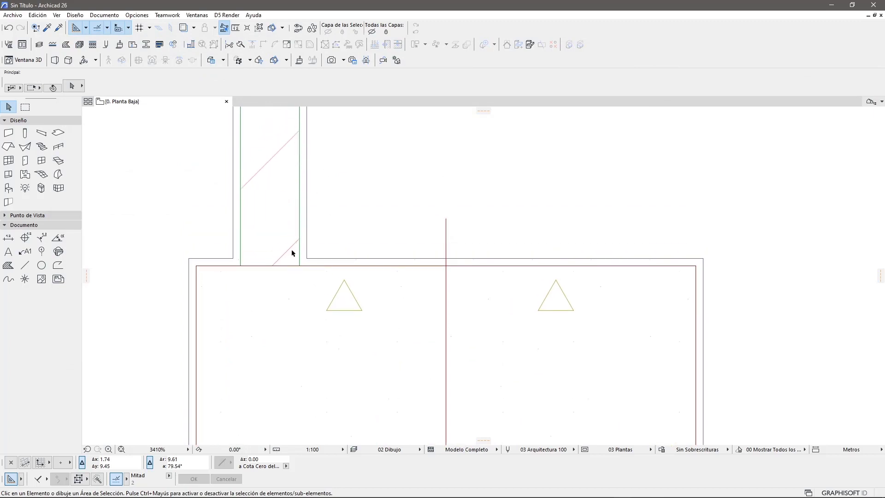
scroll(291, 253, down, 2)
middle_drag(307, 251, 308, 215)
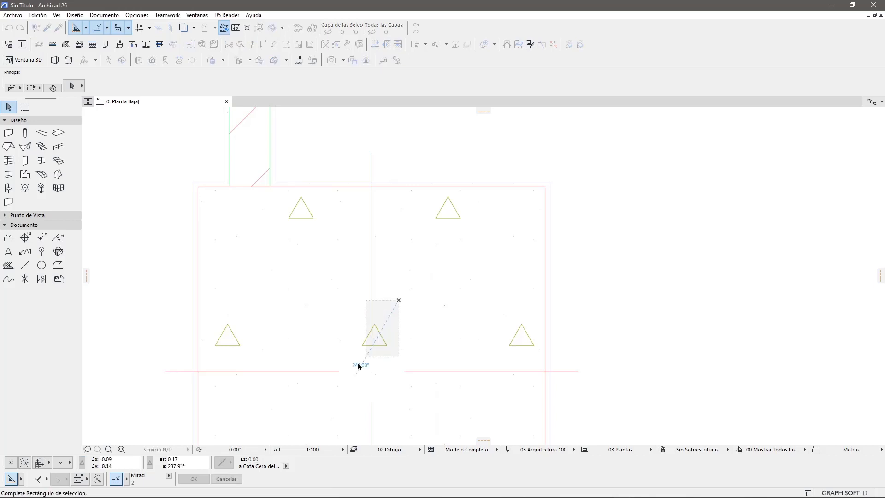
click(350, 375)
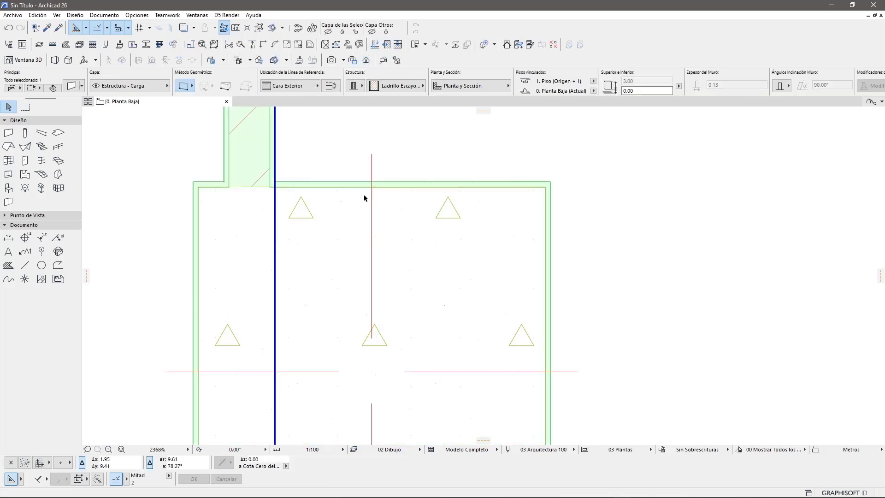
key(Escape)
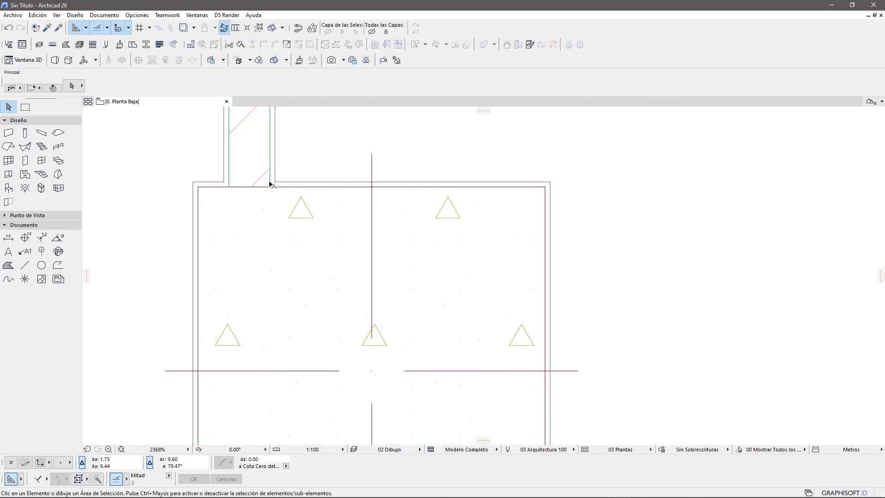
scroll(270, 181, down, 3)
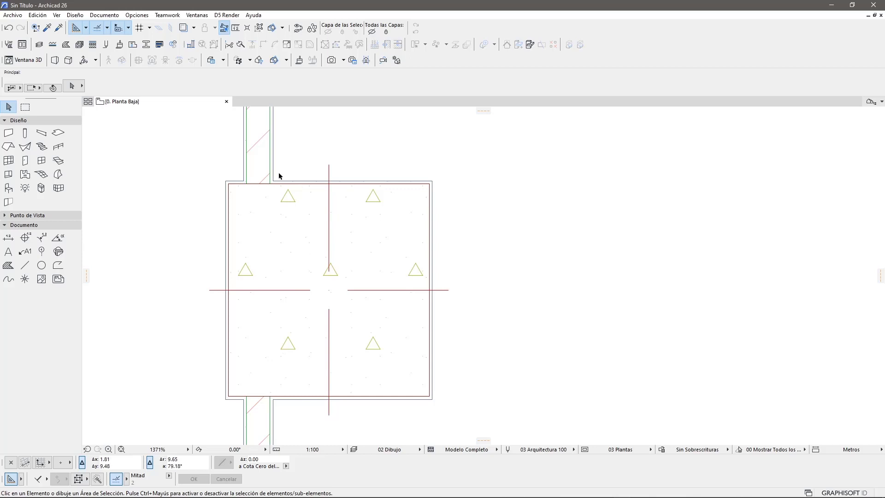
scroll(216, 162, up, 6)
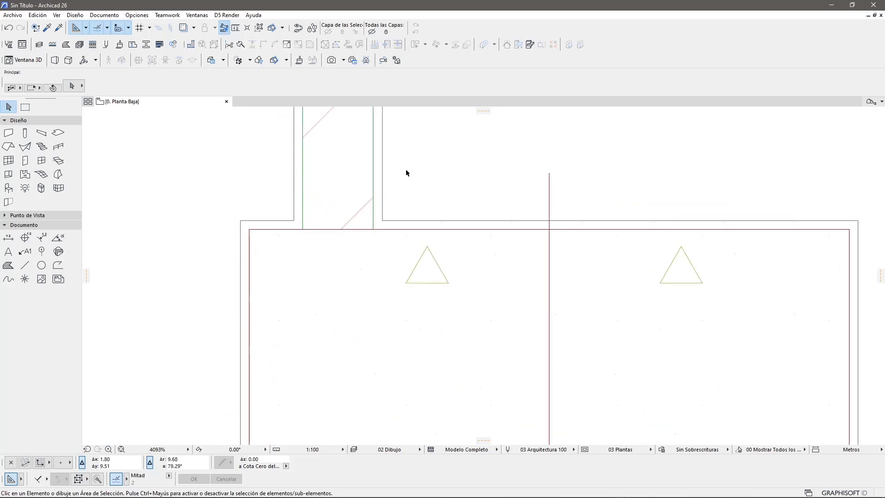
scroll(377, 198, down, 2)
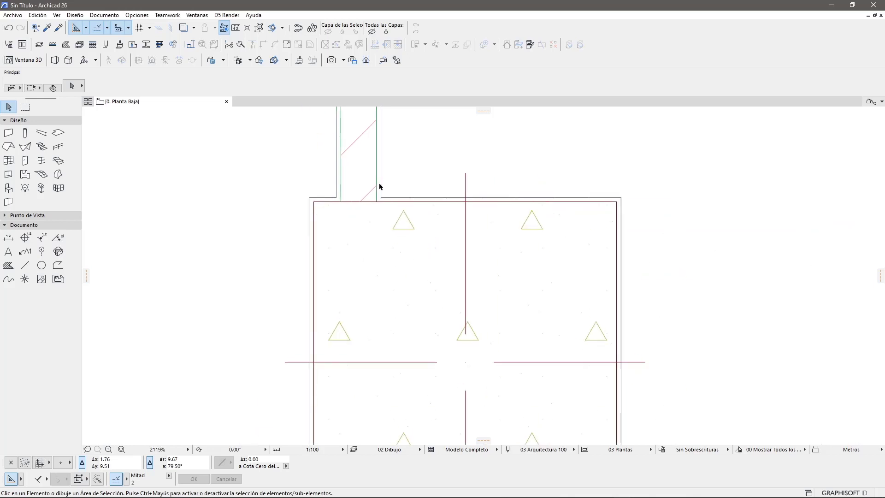
scroll(493, 200, down, 2)
middle_drag(494, 199, 337, 196)
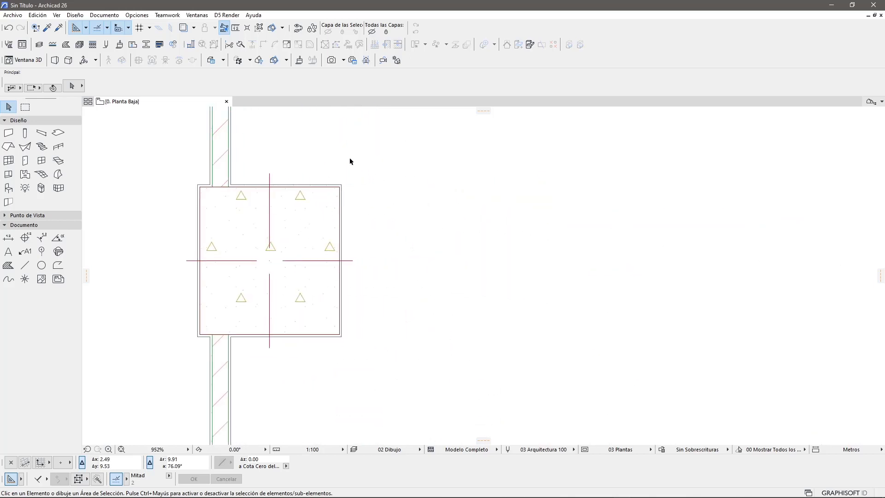
drag(378, 148, 246, 367)
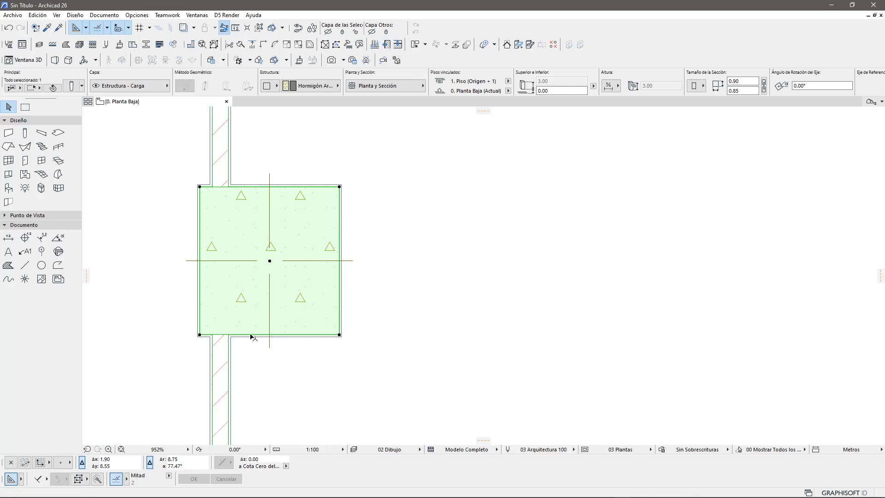
- Select the square concrete column and try circular, rectangular and custom-profile structure shapes
click(264, 361)
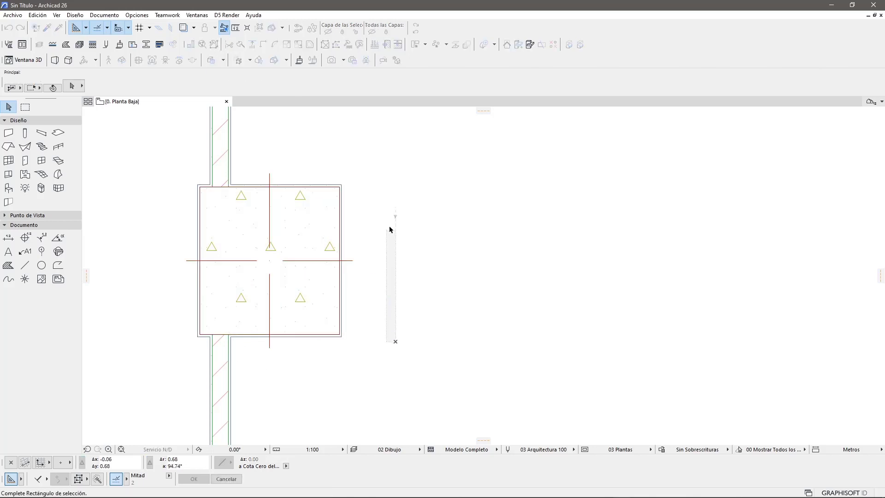
click(231, 142)
click(303, 152)
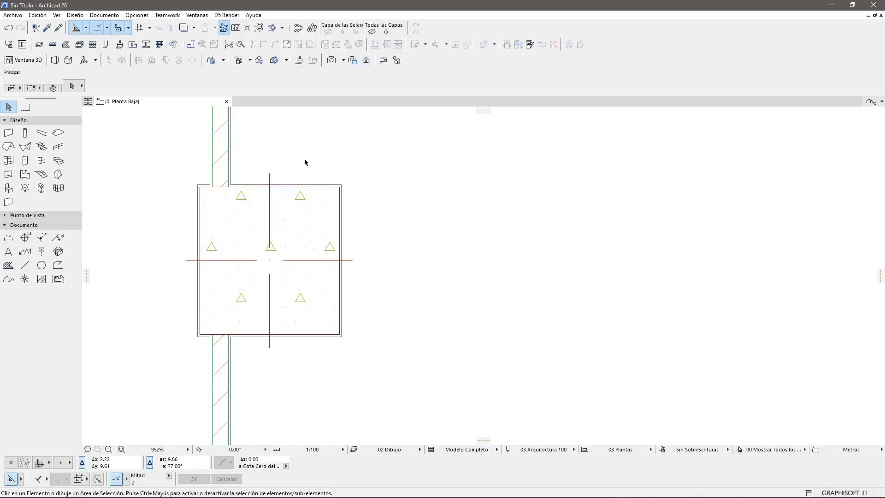
click(317, 188)
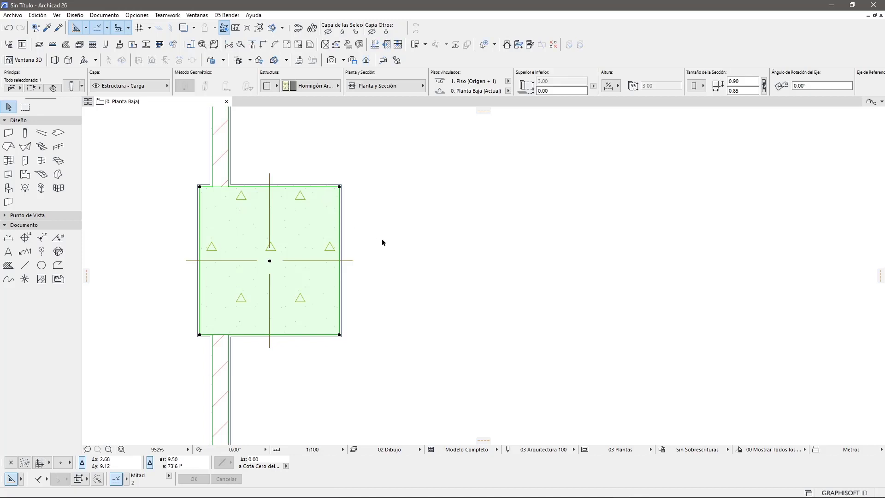
click(267, 86)
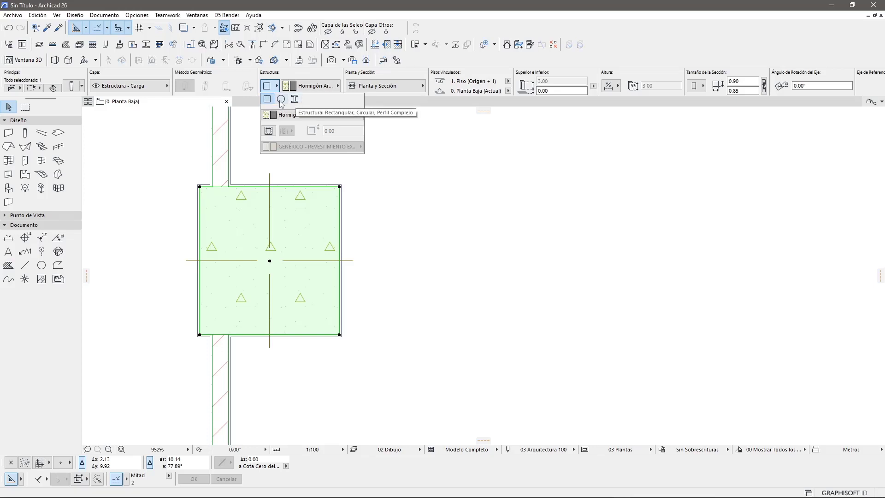
click(281, 99)
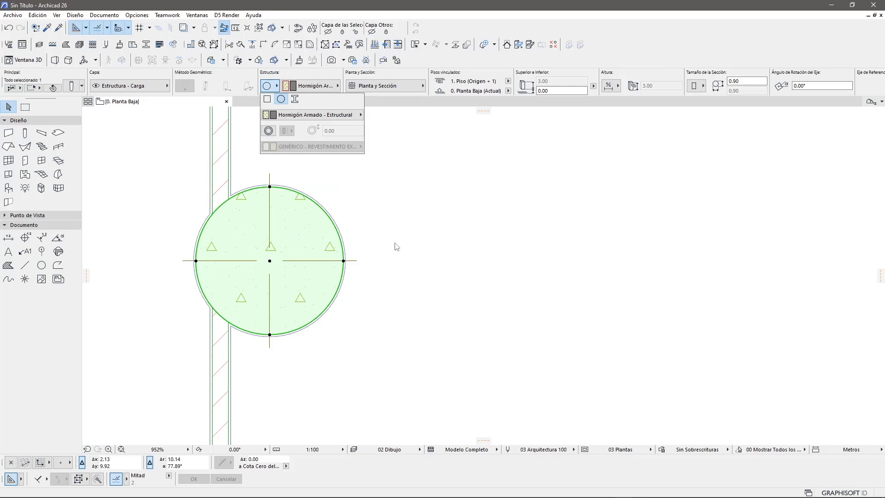
click(296, 100)
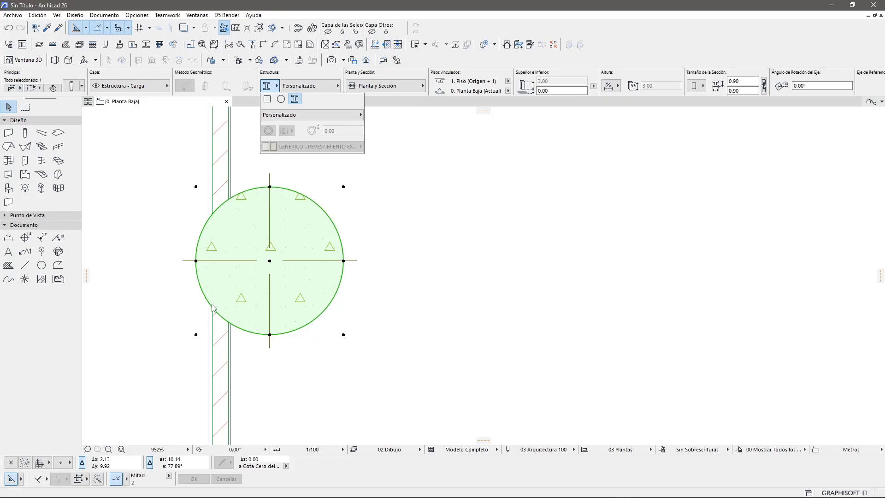
click(267, 99)
click(296, 100)
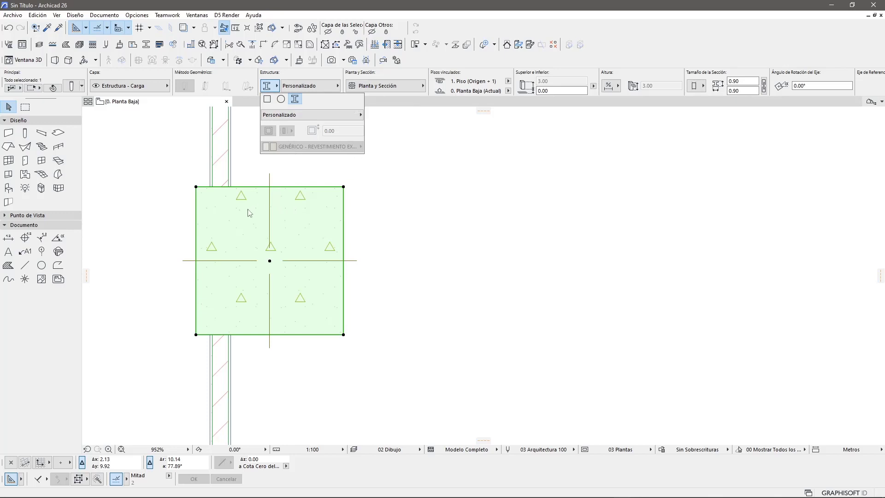
- Reselect the column and set it back to a rectangular Hormigón Armado section
scroll(249, 212, up, 1)
scroll(249, 212, up, 2)
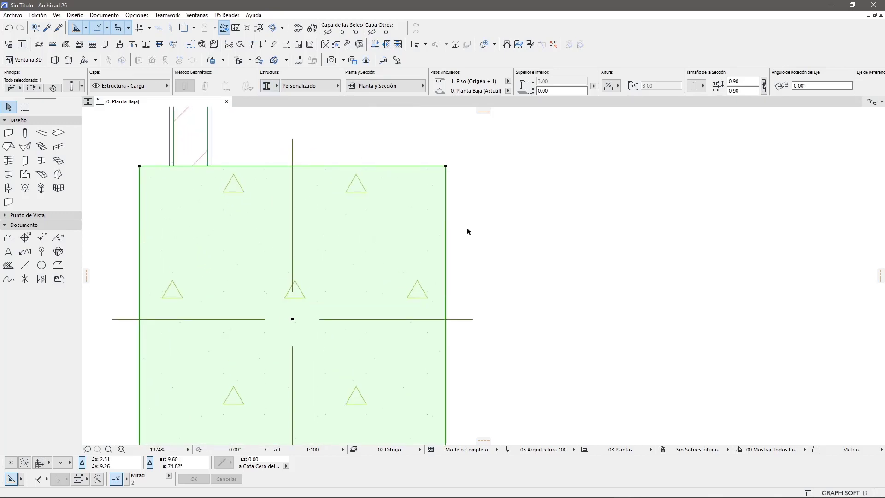
click(479, 258)
scroll(472, 253, down, 3)
middle_drag(496, 312, 411, 309)
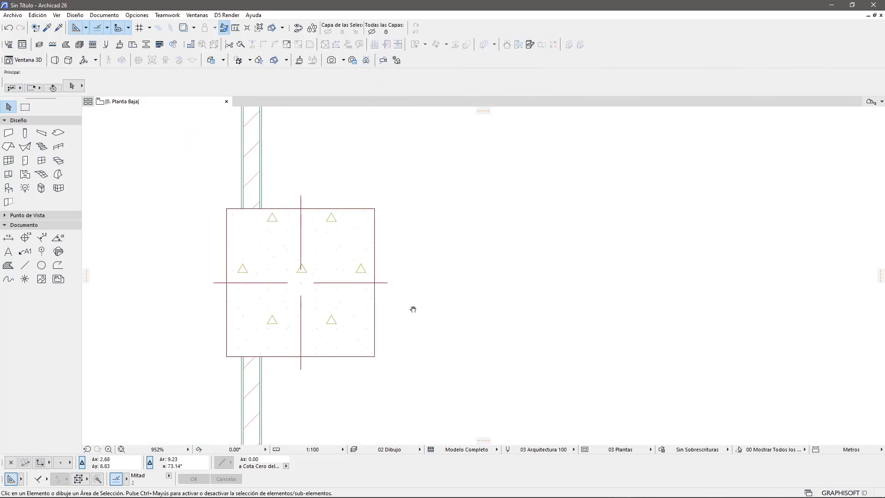
click(296, 300)
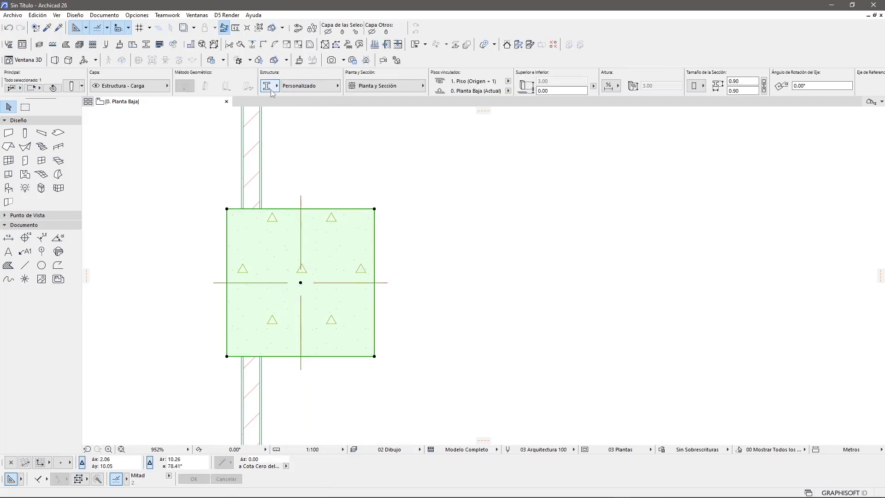
click(269, 86)
click(267, 99)
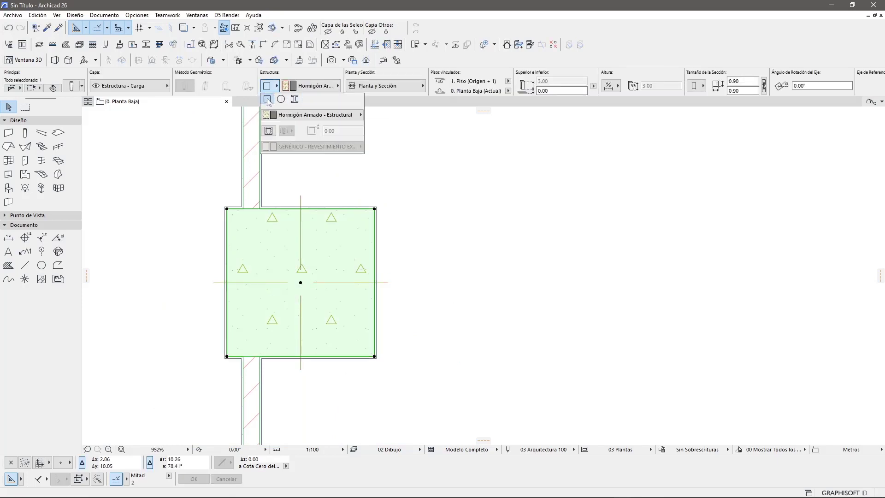
- Select the brick wall and test a Complex Profile structure on it
key(Escape)
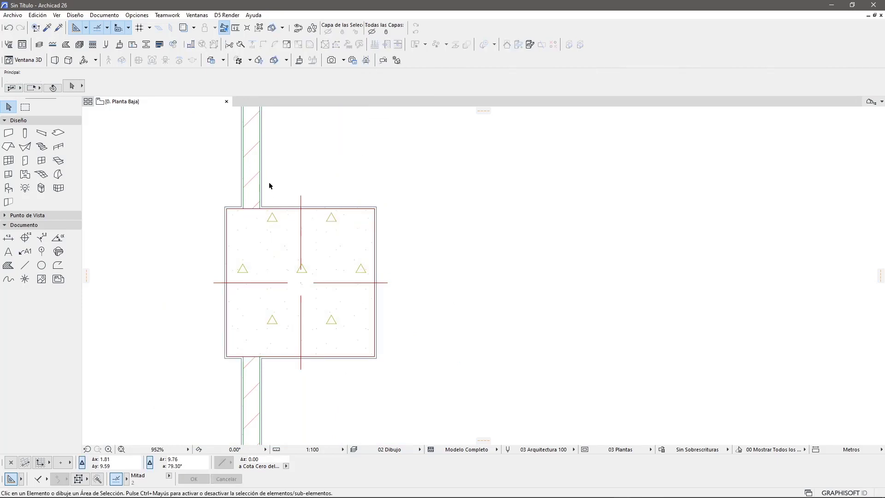
click(264, 186)
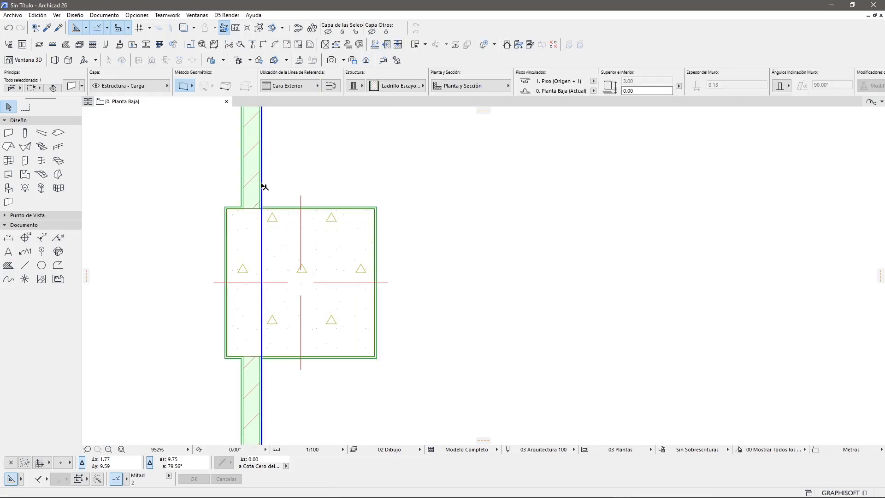
click(360, 90)
click(396, 86)
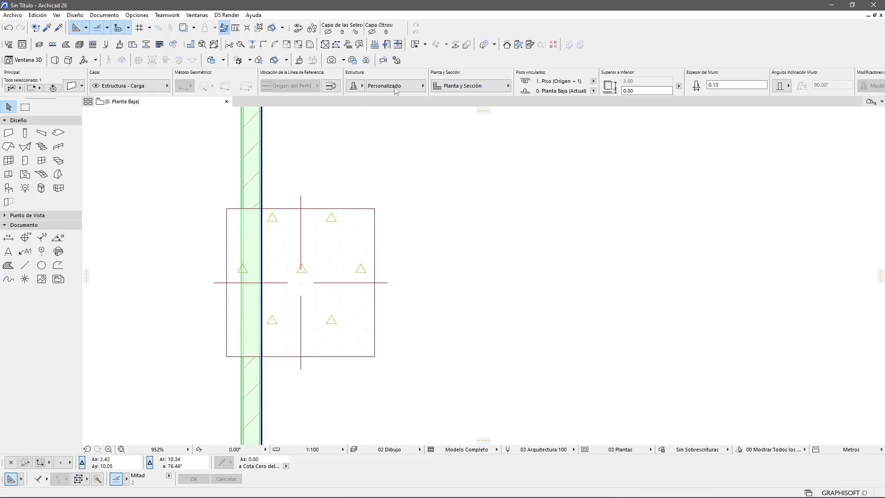
click(465, 214)
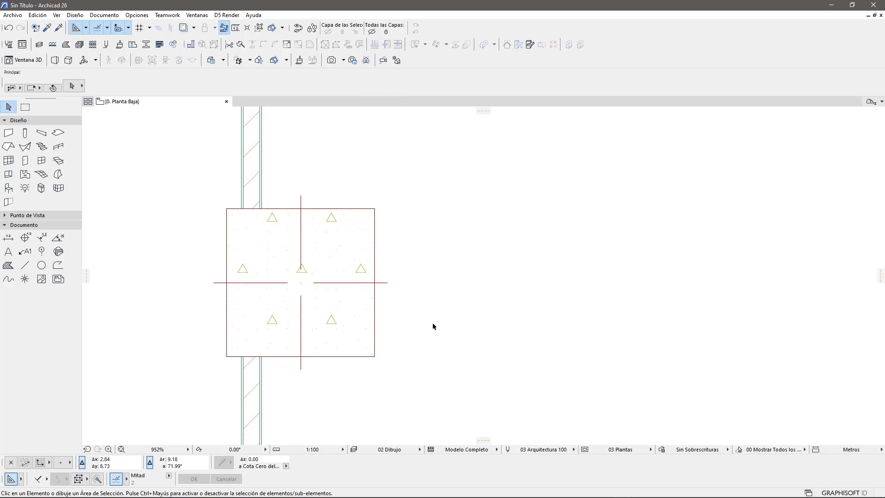
click(421, 194)
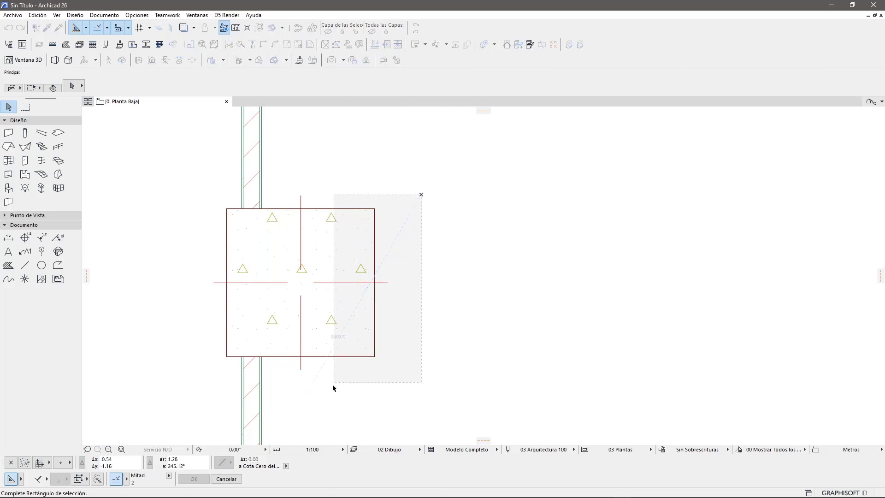
click(332, 388)
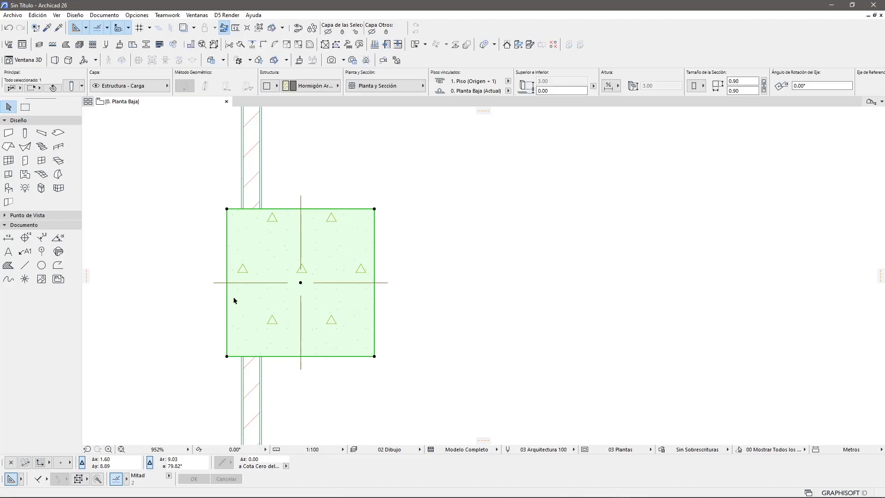
click(295, 147)
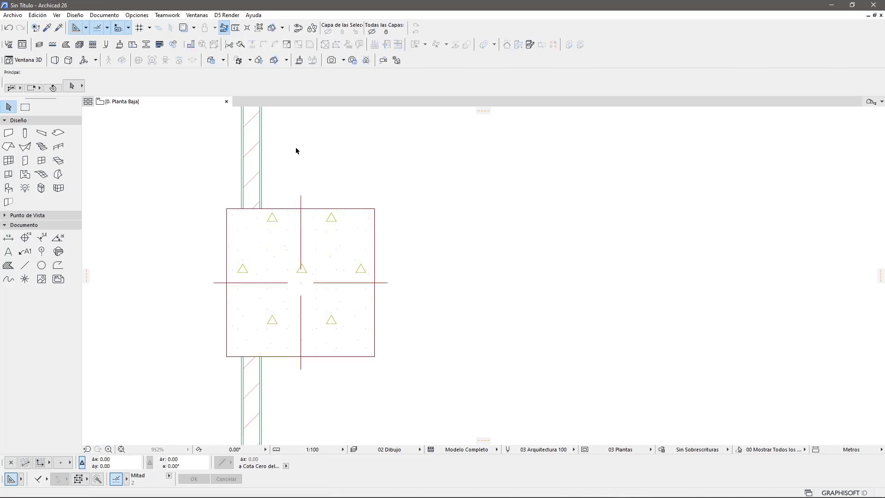
click(224, 180)
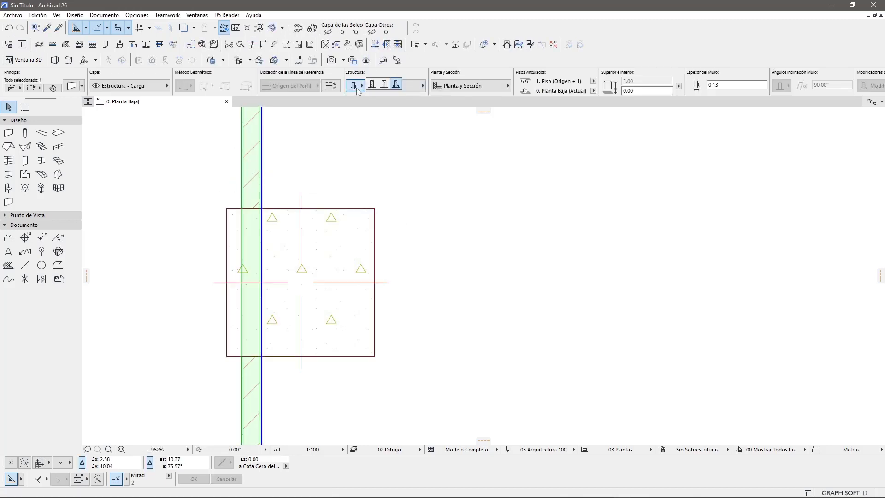
click(369, 87)
click(363, 176)
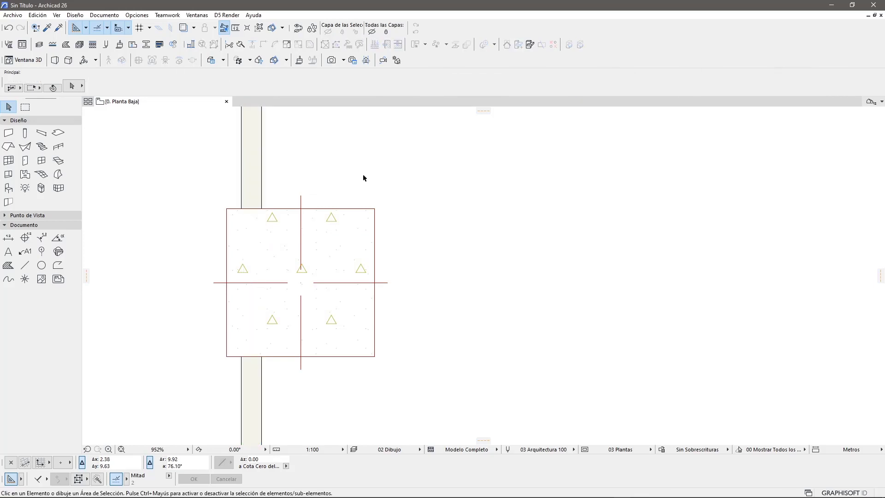
- Check the column's shape options, then restore the wall's brick composite with outer-face reference line
click(321, 295)
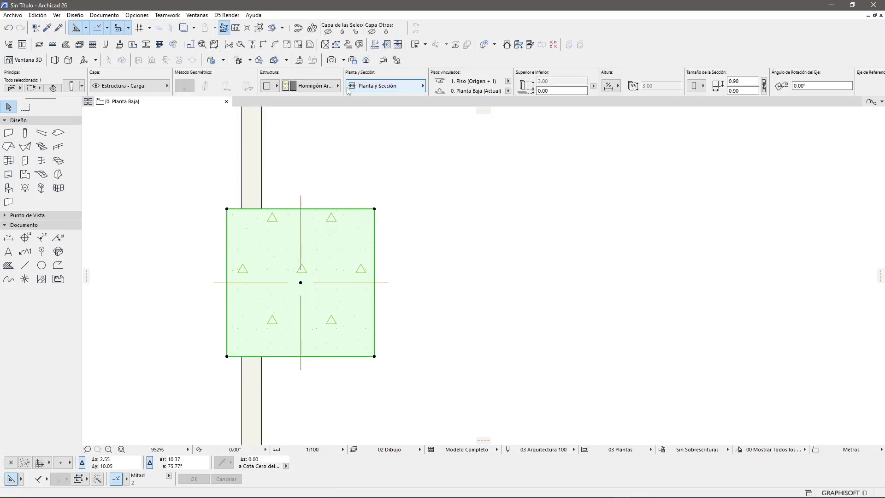
click(277, 85)
click(274, 191)
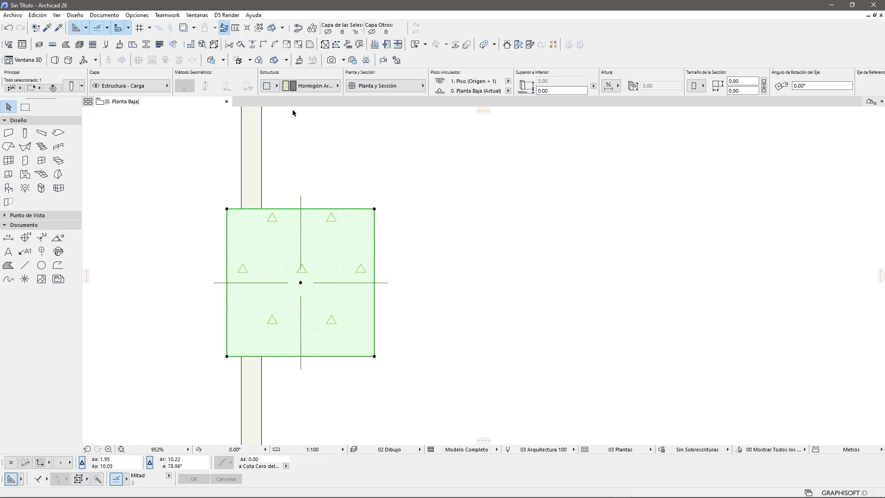
click(275, 87)
click(277, 191)
click(301, 168)
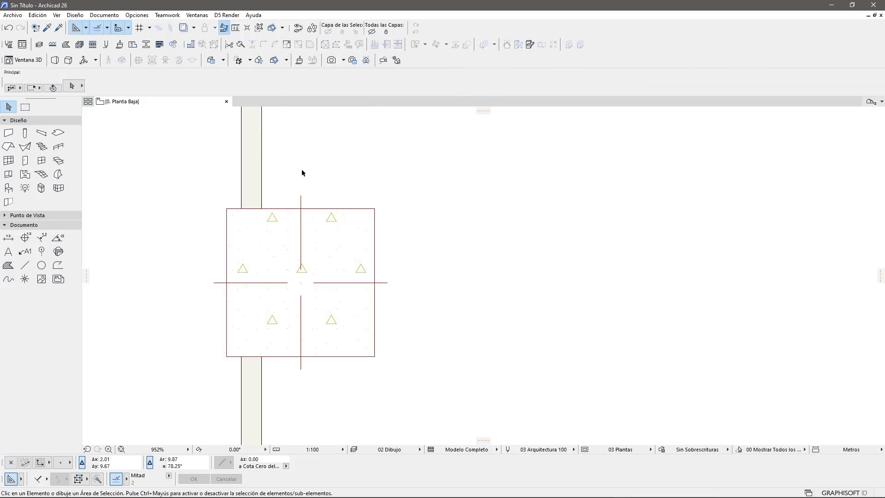
click(251, 119)
click(286, 85)
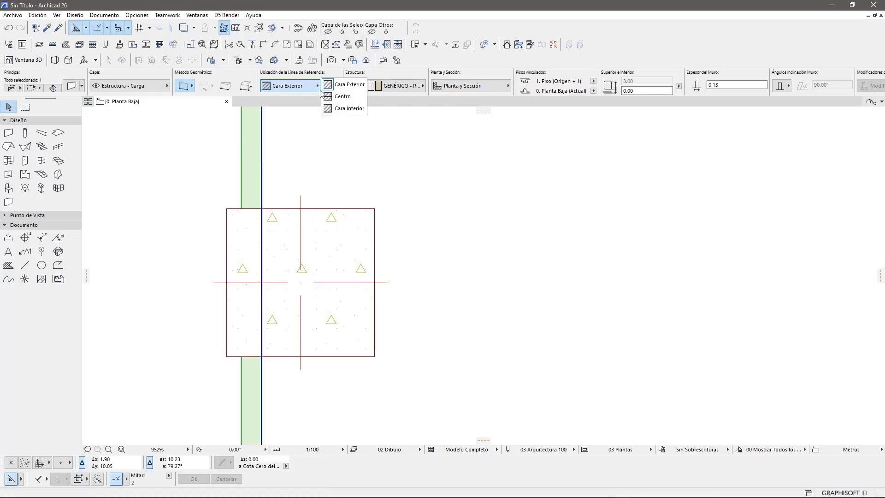
click(361, 87)
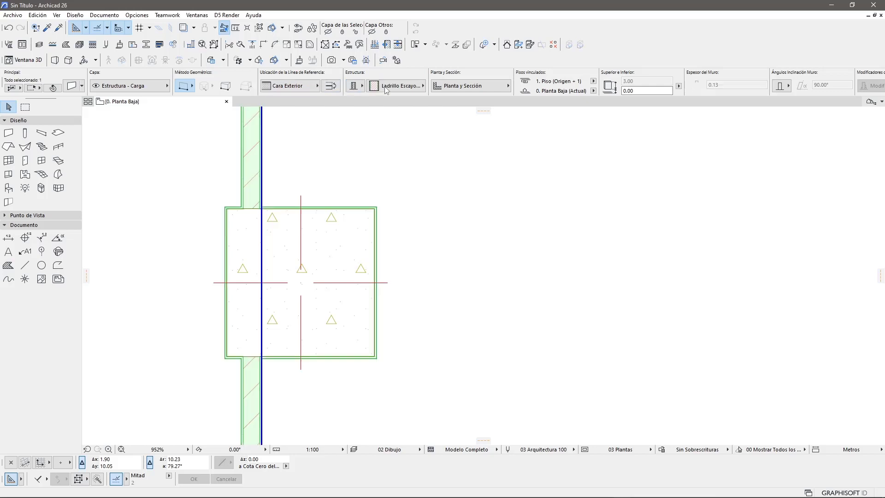
key(Escape)
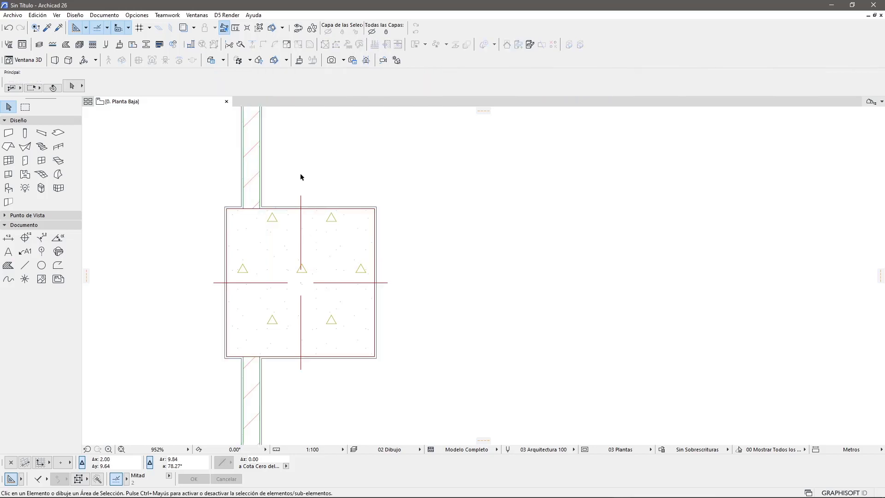
- Select all and set the column's structure to the Personalizado complex profile
key(ctrl+a)
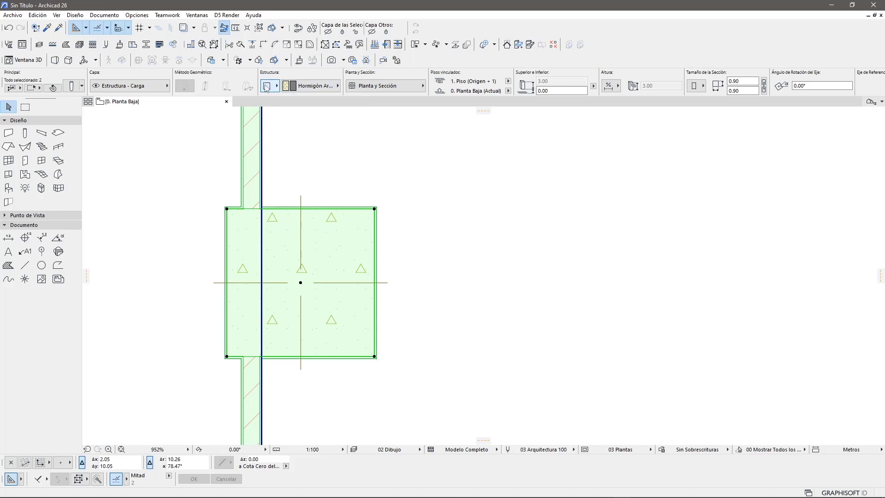
click(266, 86)
click(295, 99)
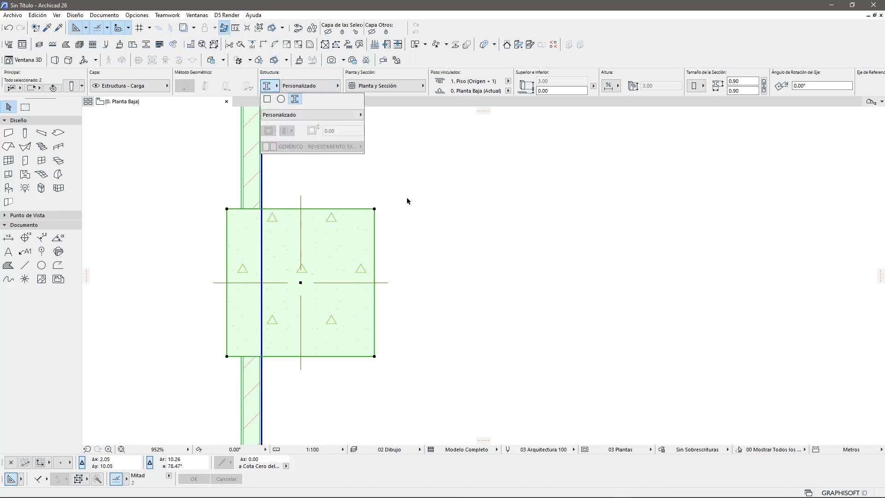
click(399, 405)
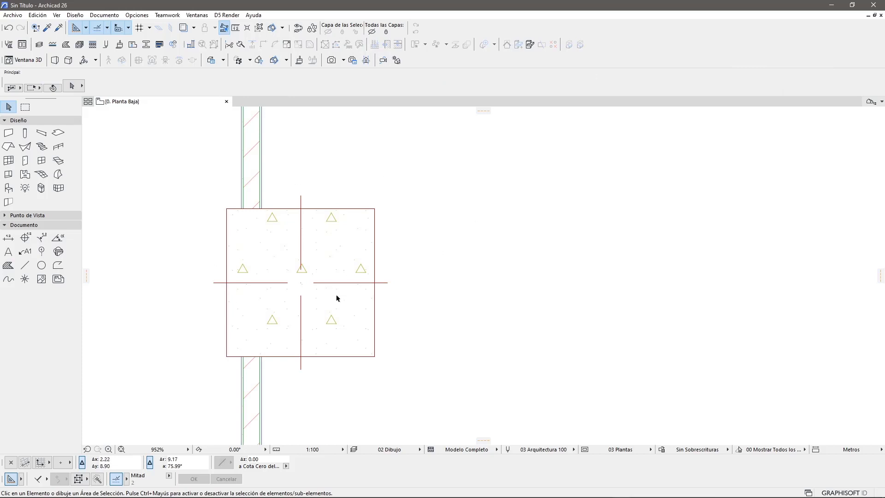
- Select the concrete column together with its joined brick wall
scroll(296, 263, up, 2)
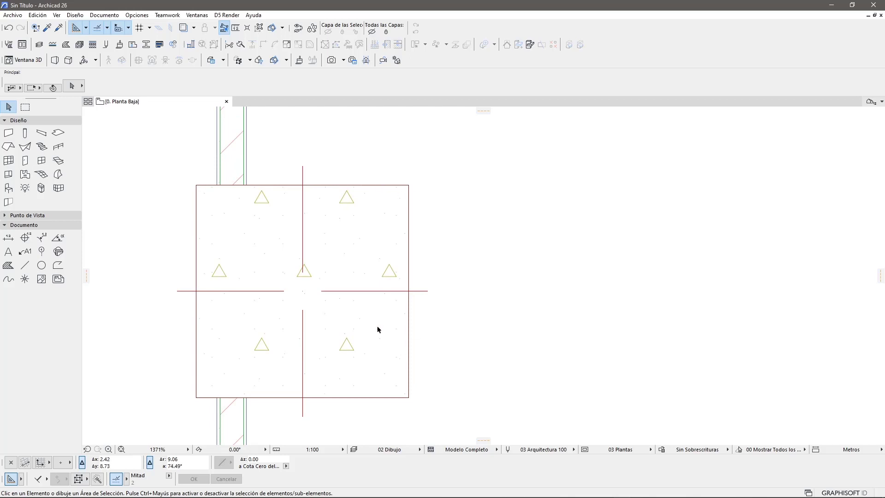
scroll(144, 198, down, 2)
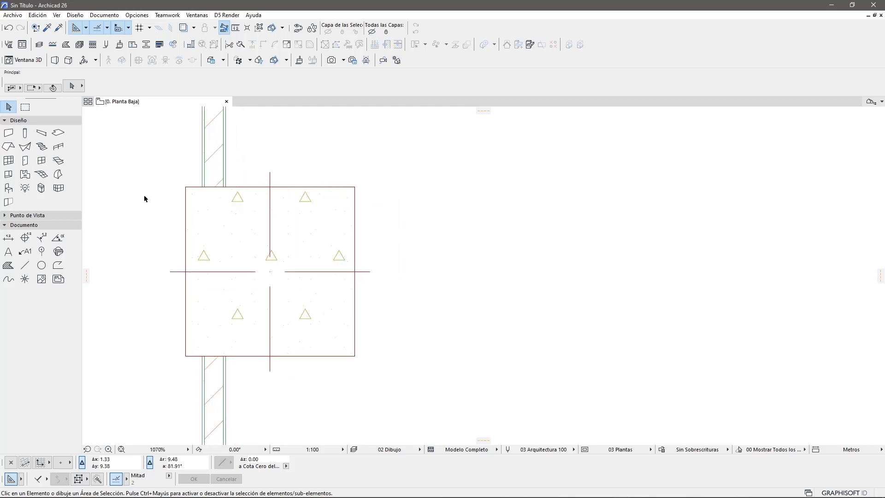
scroll(257, 219, up, 2)
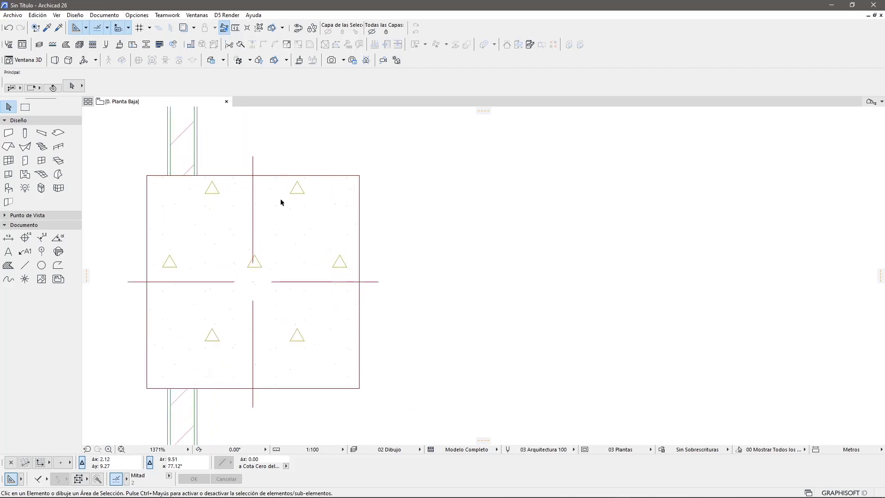
scroll(201, 142, down, 4)
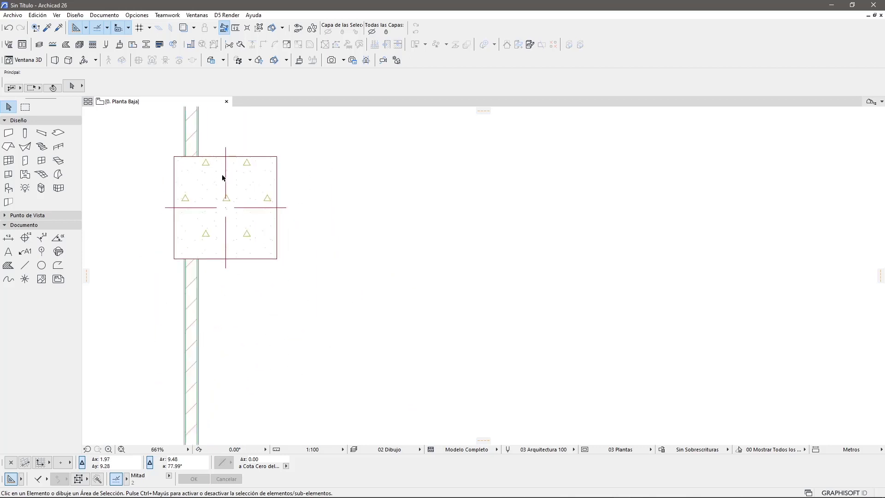
click(240, 216)
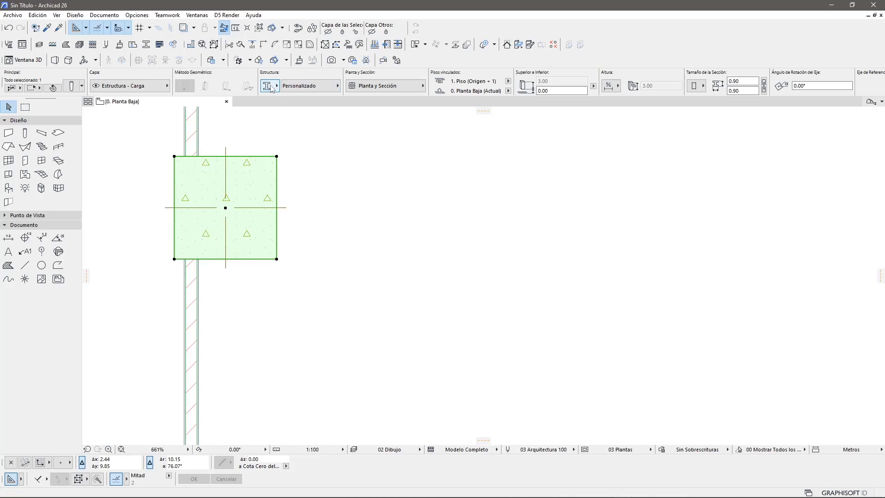
click(223, 138)
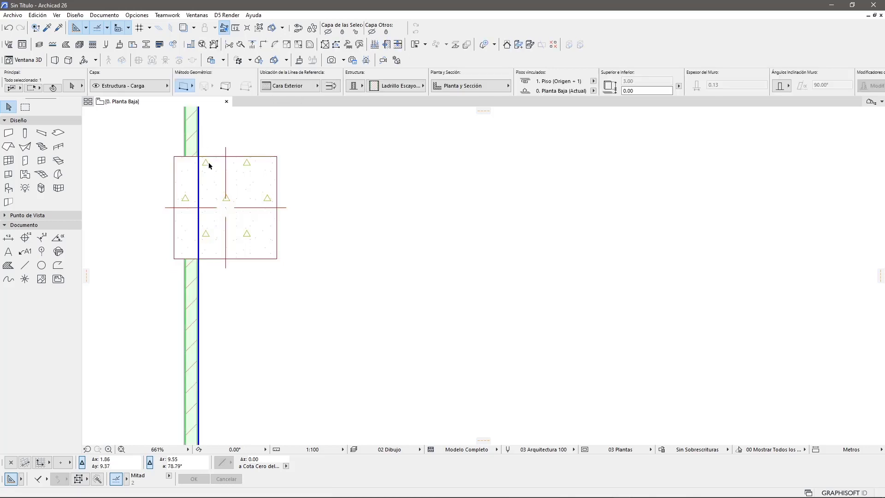
shift+click(261, 177)
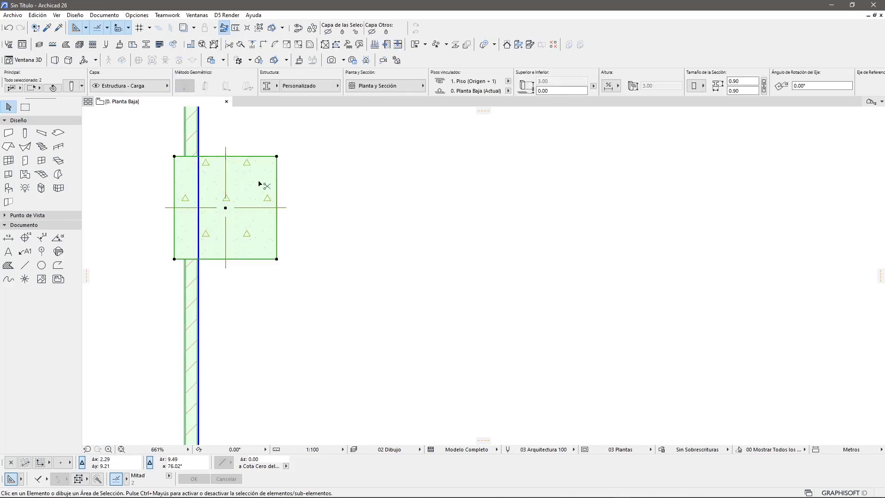
- Copy the column-and-wall pair to the right and check the copies' structure settings
click(256, 192)
click(496, 193)
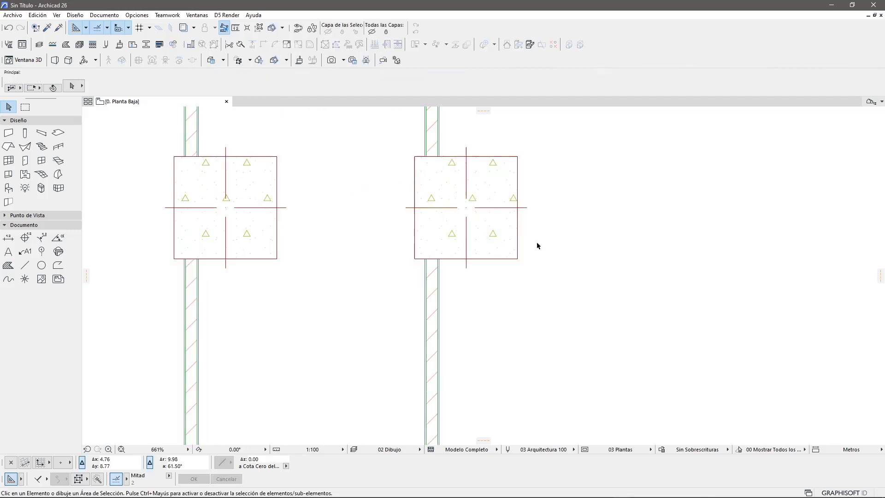
click(536, 273)
click(502, 247)
click(269, 85)
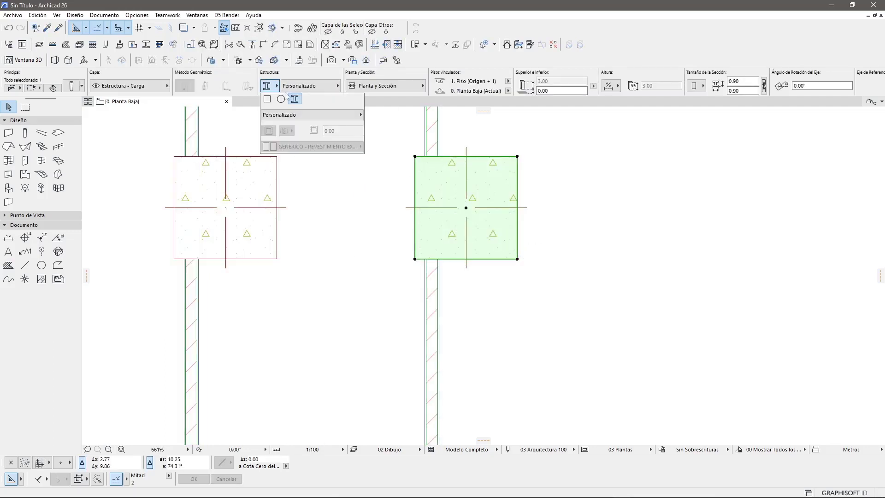
click(411, 135)
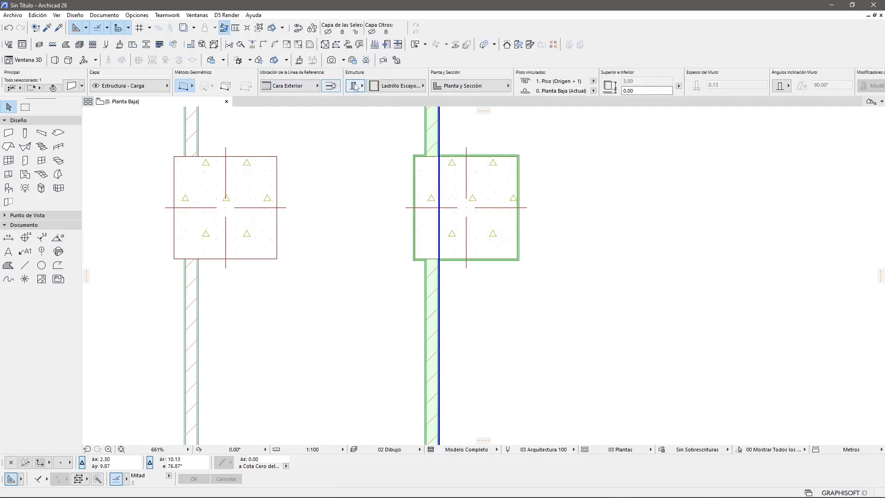
click(361, 86)
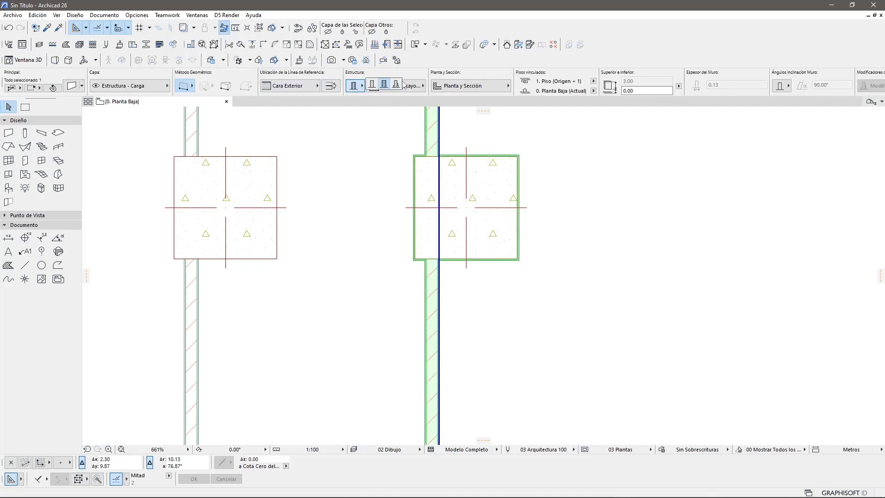
click(383, 85)
click(380, 148)
- Drag a copy of the left column-and-wall pair to a third position on the right
middle_drag(339, 266, 266, 259)
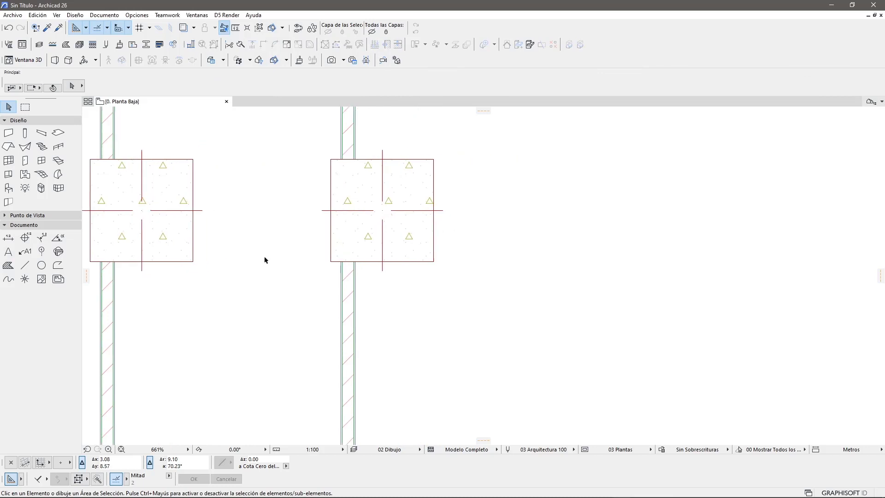
scroll(268, 259, down, 2)
drag(248, 155, 138, 284)
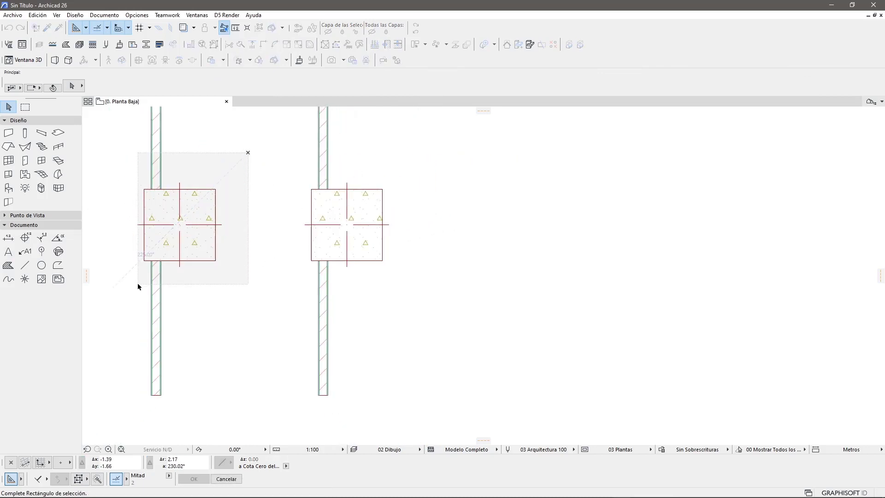
key(ctrl+shift+d)
click(182, 296)
click(494, 296)
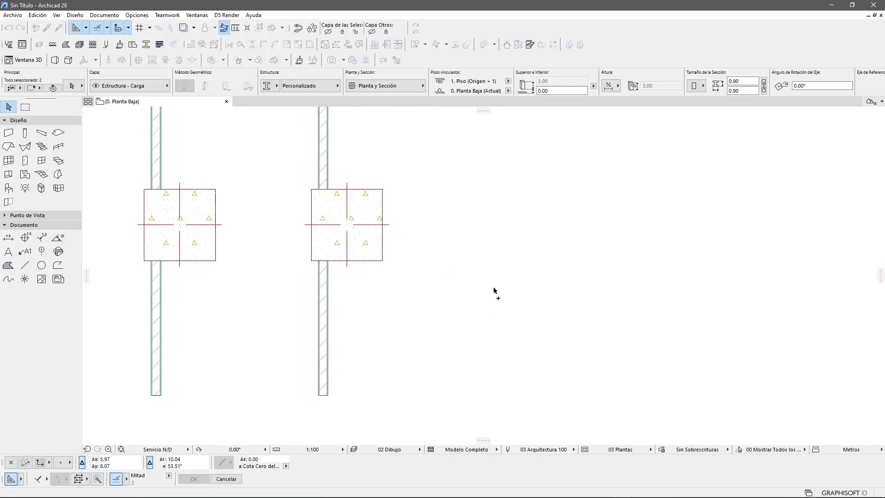
key(Escape)
click(468, 288)
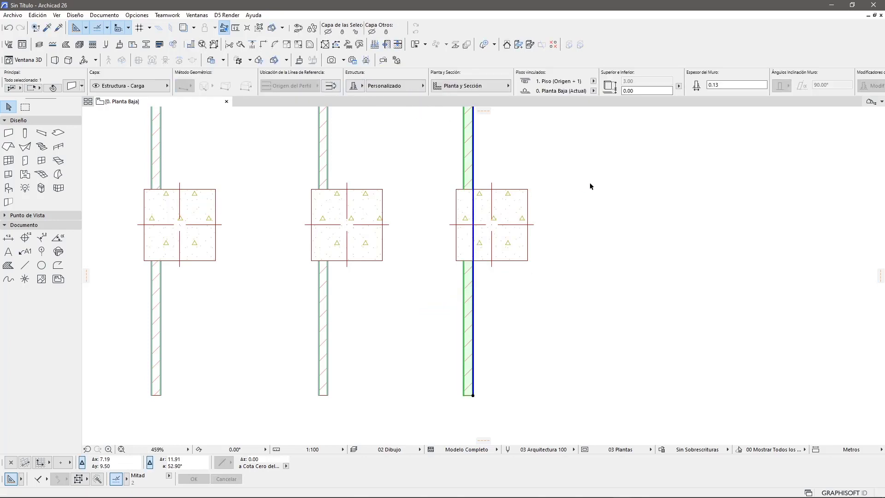
drag(568, 158, 515, 241)
click(513, 238)
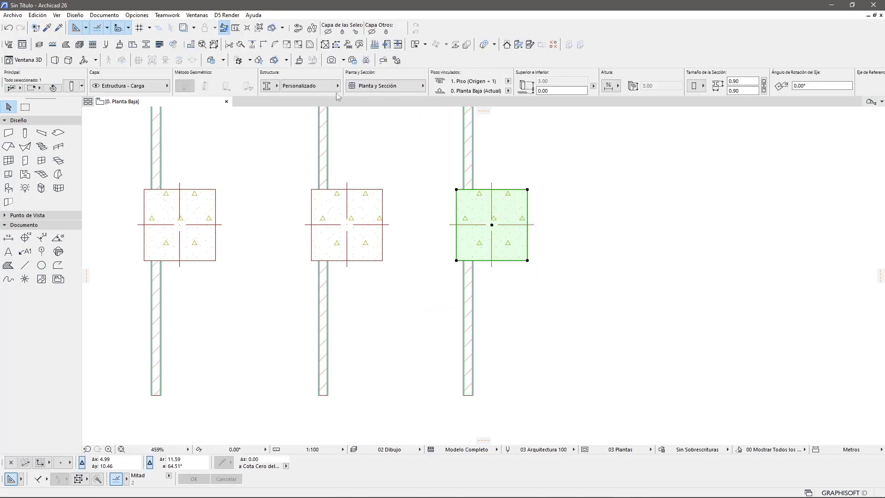
click(416, 169)
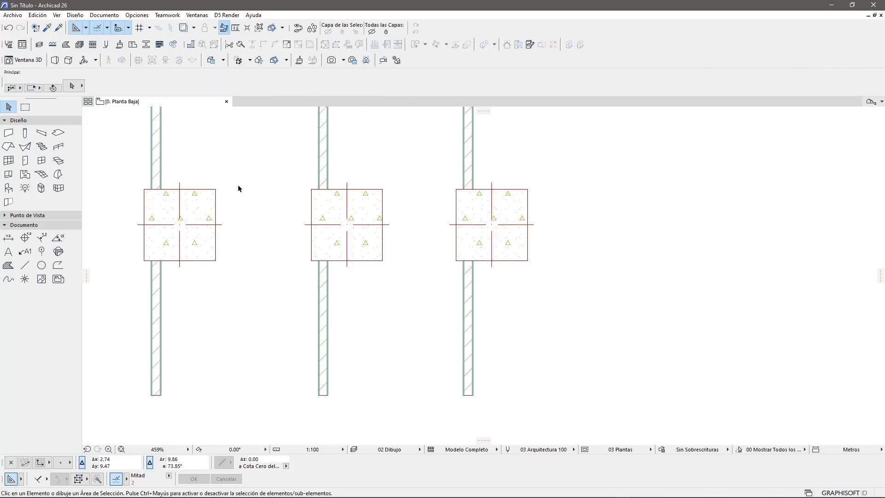
- Zoom in on the left column-and-wall pair and select that column
scroll(203, 202, up, 2)
scroll(204, 205, up, 1)
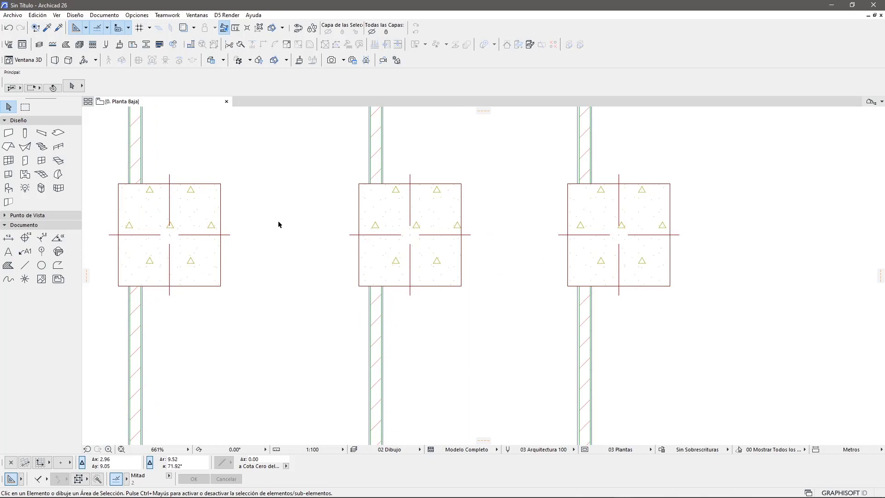
click(222, 237)
scroll(115, 174, up, 3)
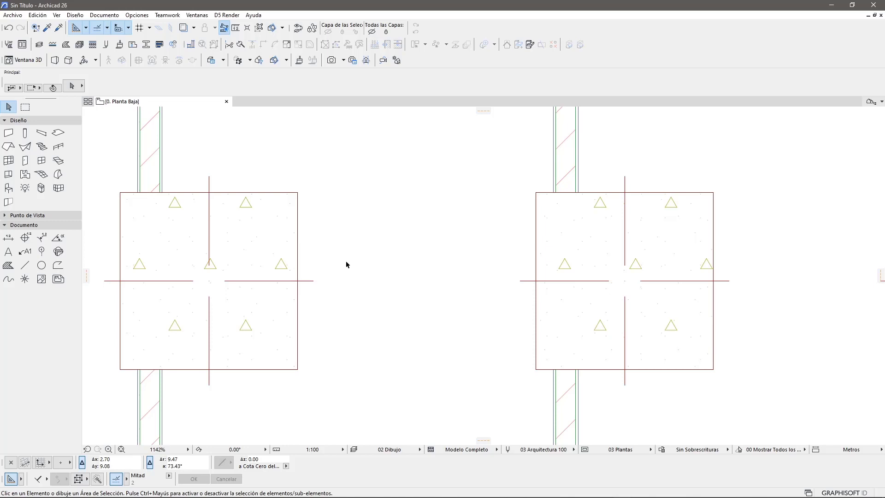
middle_drag(310, 211, 305, 163)
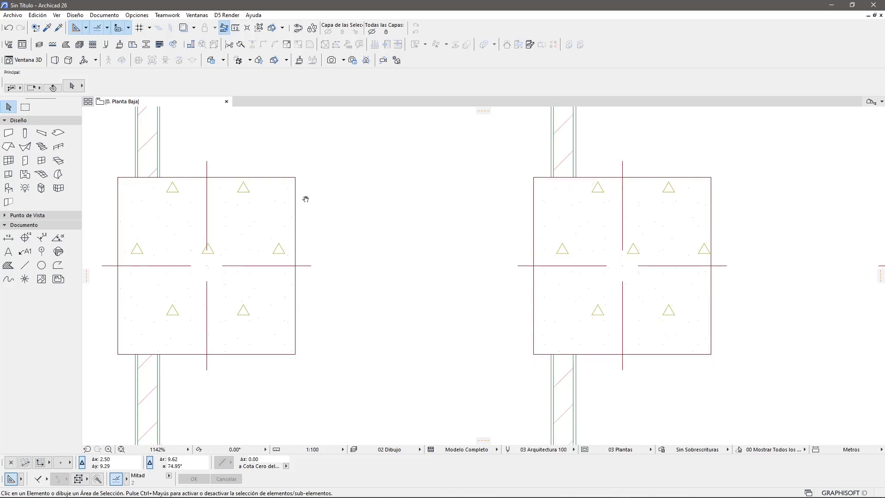
click(203, 240)
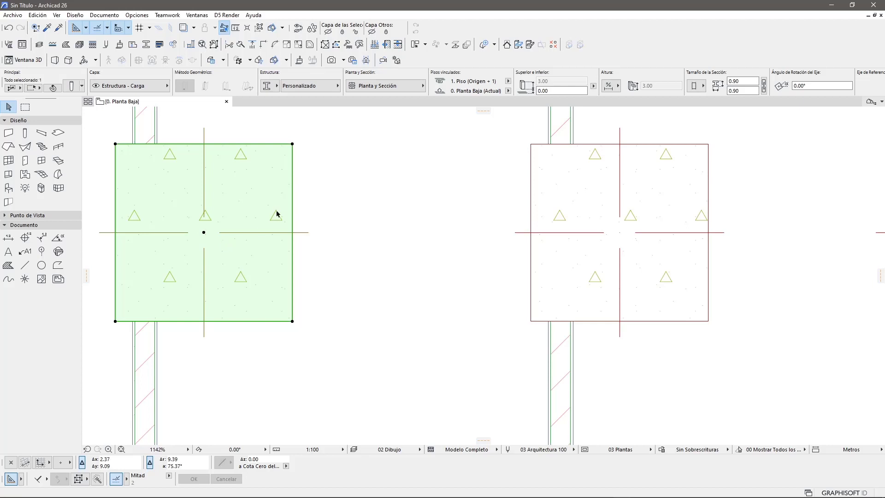
- Open the column's Personalizado profile for editing, check the fill types, and return to 0. Planta Baja
right_click(239, 203)
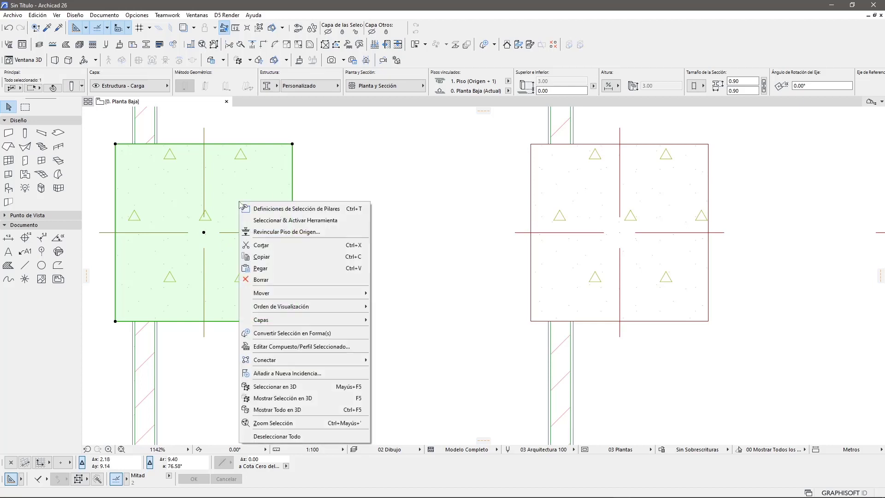
click(311, 350)
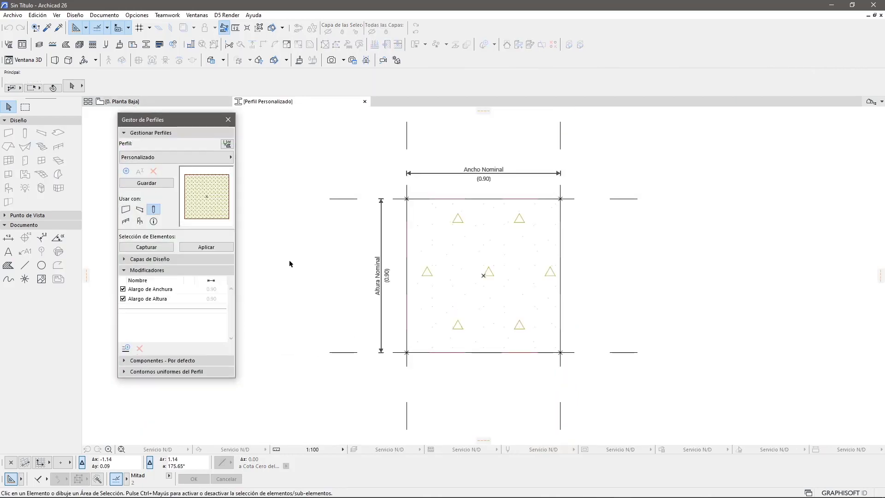
middle_drag(312, 300, 246, 272)
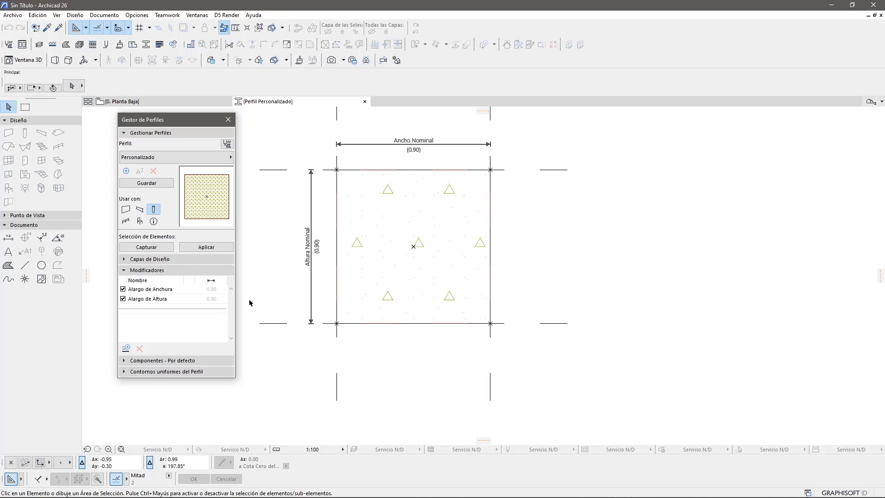
click(11, 267)
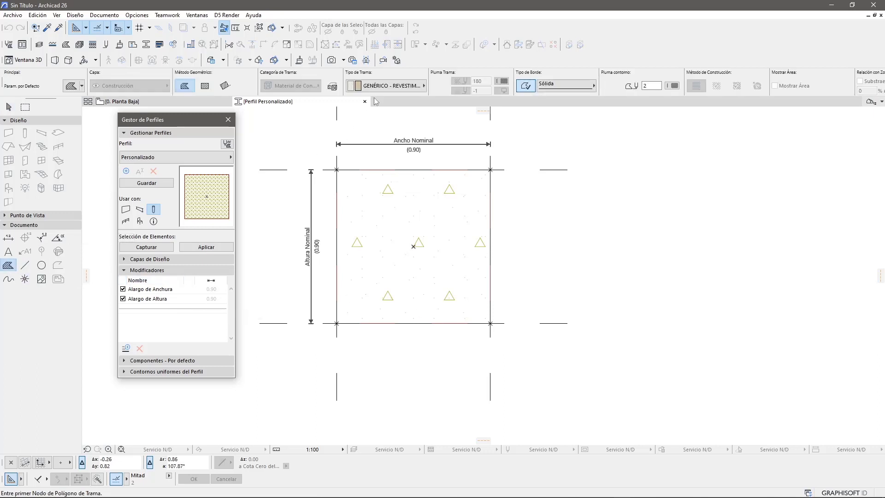
click(385, 86)
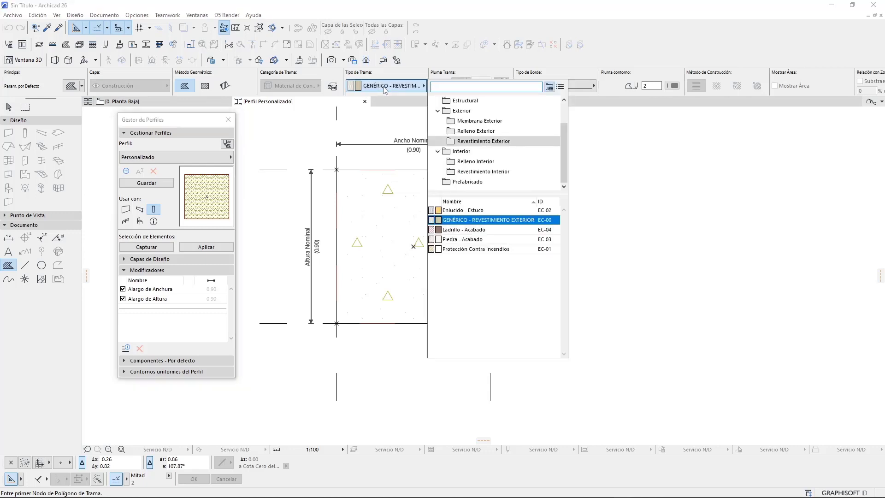
click(385, 88)
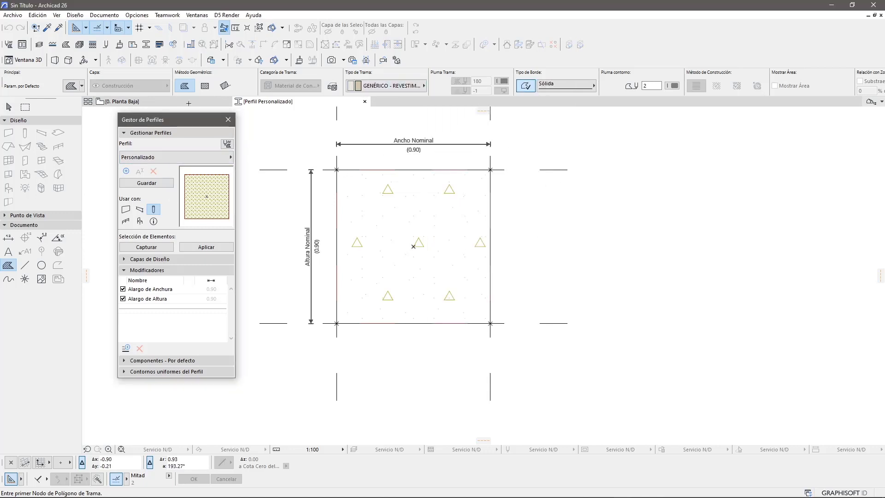
click(188, 102)
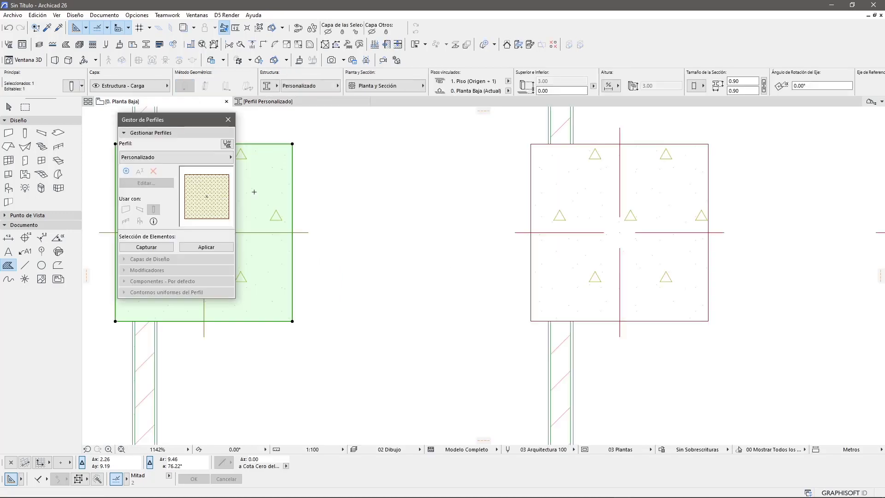
- Reposition the Gestor de Perfiles palette, select the left brick wall, and bring up the Opciones menu
key(Escape)
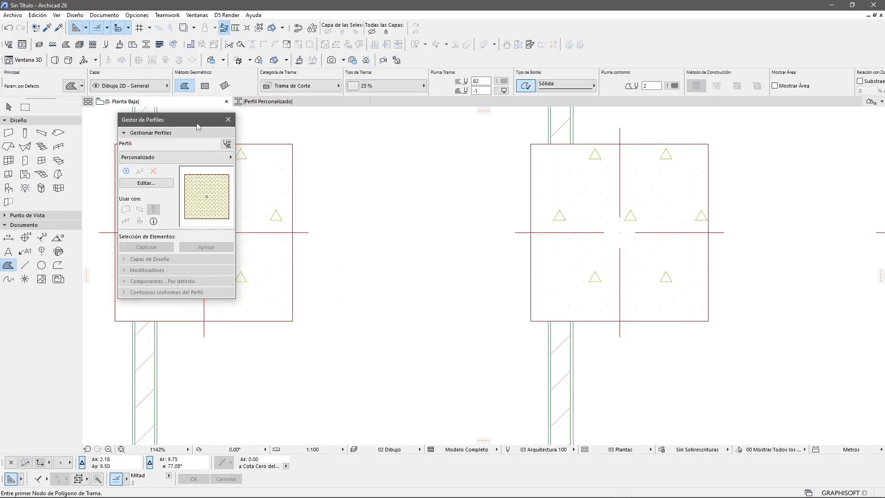
drag(194, 119, 418, 169)
click(9, 107)
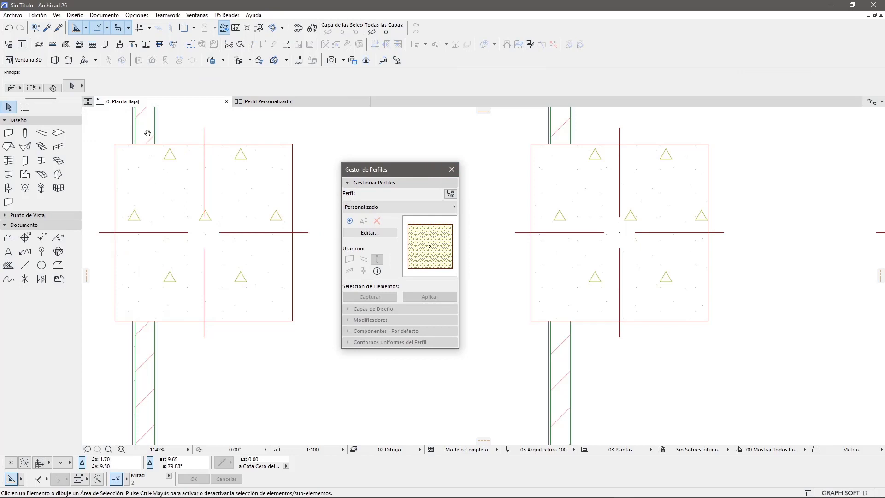
middle_drag(160, 124, 192, 159)
click(187, 153)
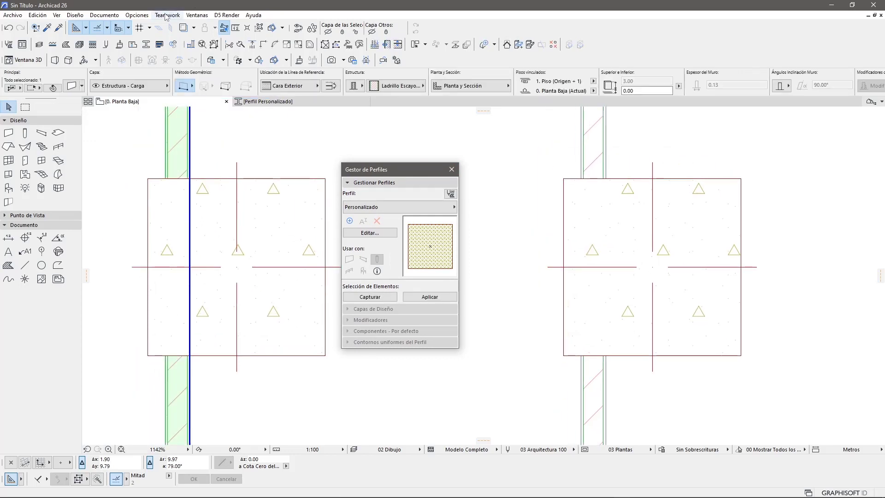
click(144, 15)
mouse_move(165, 27)
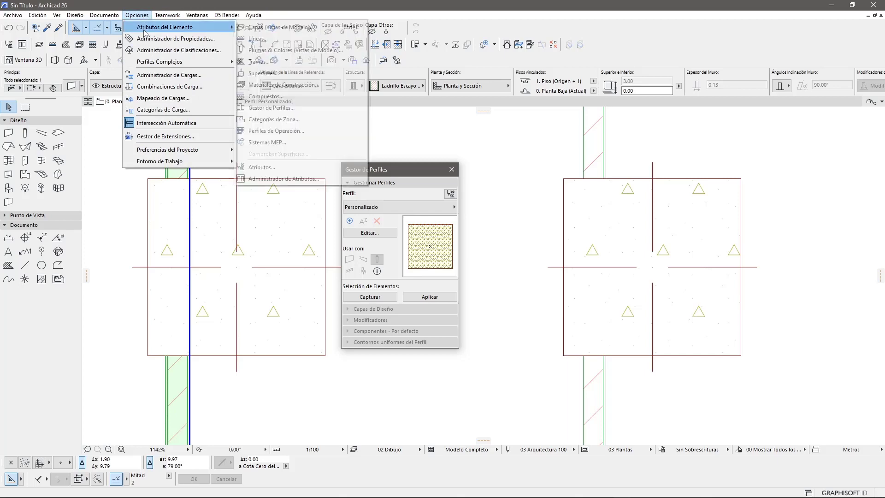
- Inspect the Ladrillo Escayola dos Caras layers in Compuestos, cancel, and deselect the wall
click(277, 96)
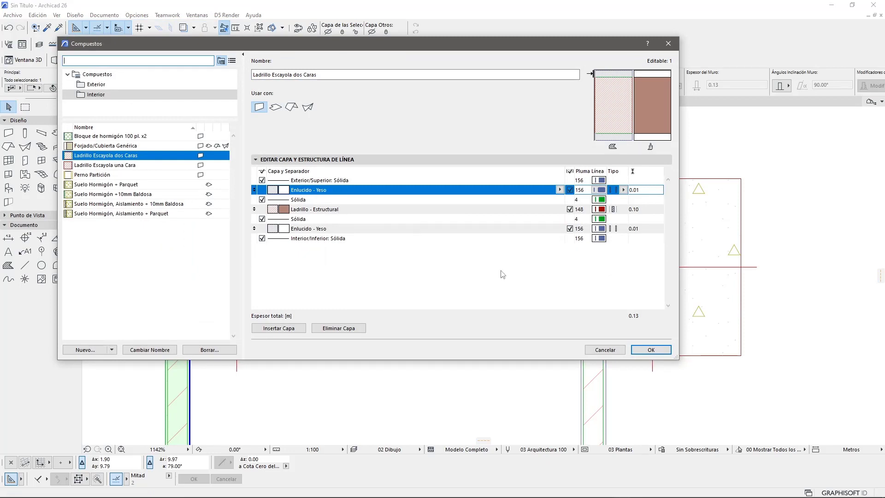
click(612, 349)
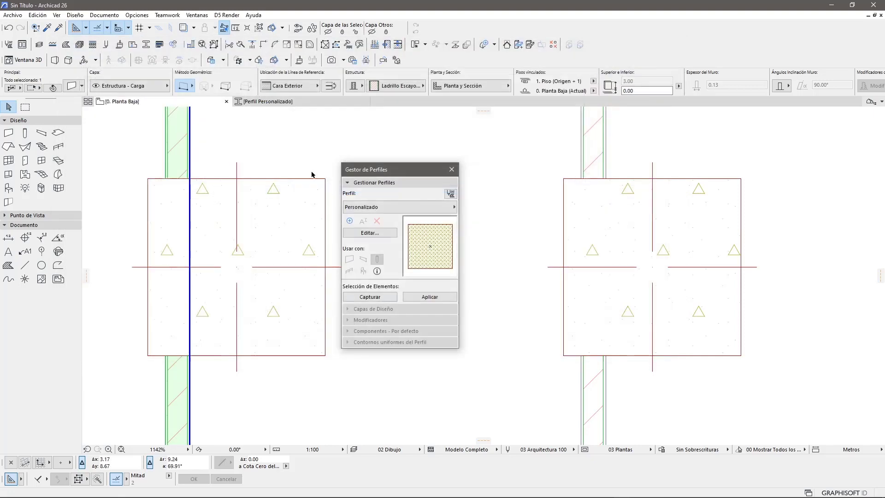
click(280, 144)
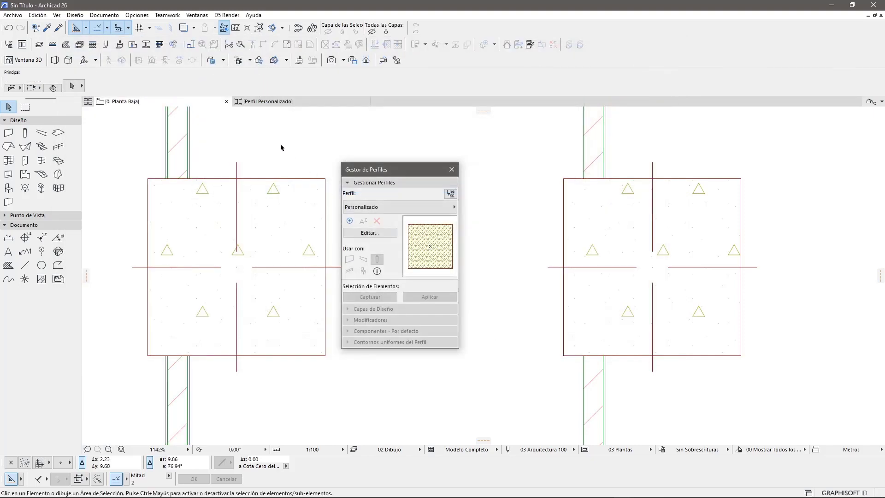
- Return to the Perfil Personalizado editor, move the Gestor de Perfiles palette right, and select the Fill tool
click(275, 100)
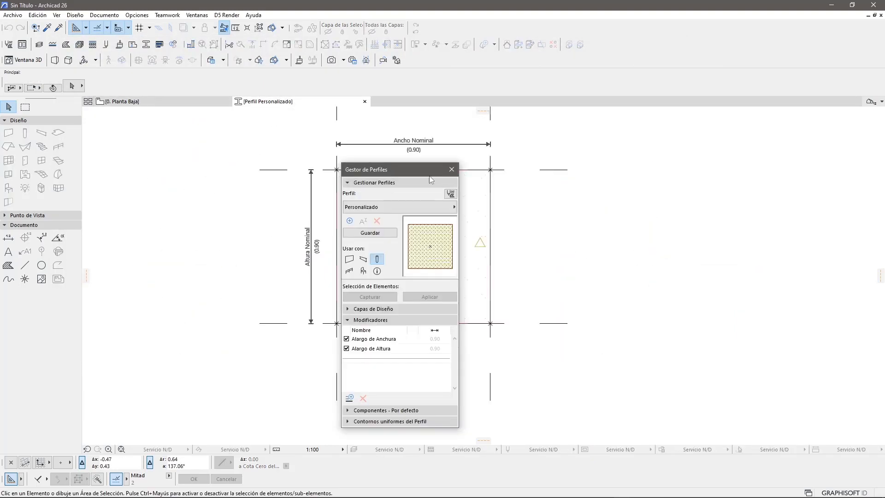
middle_drag(477, 214, 287, 210)
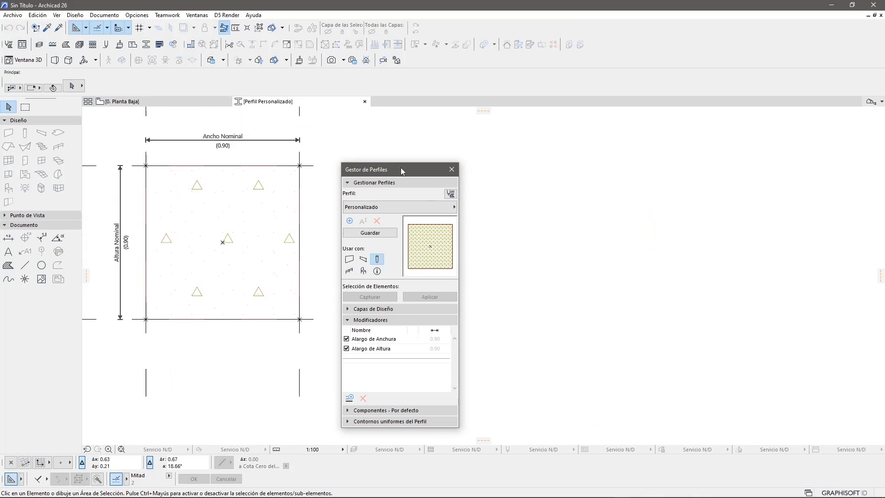
drag(401, 169, 590, 154)
middle_drag(422, 229, 435, 231)
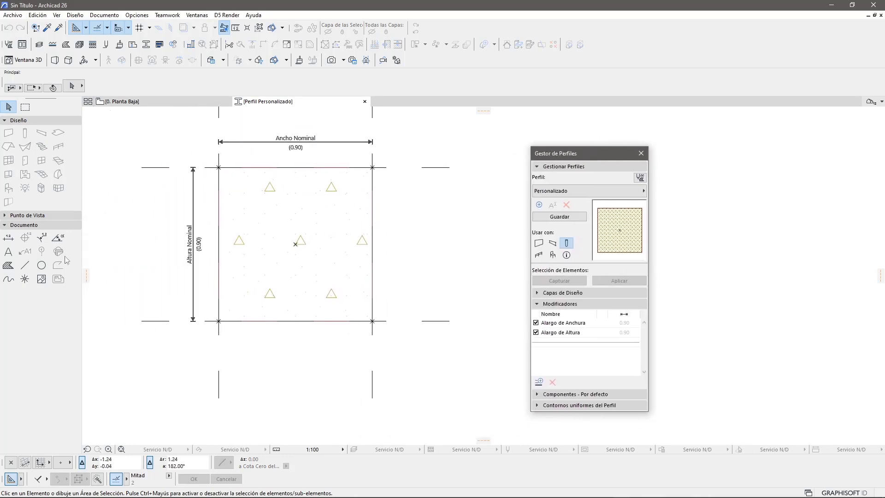
click(8, 266)
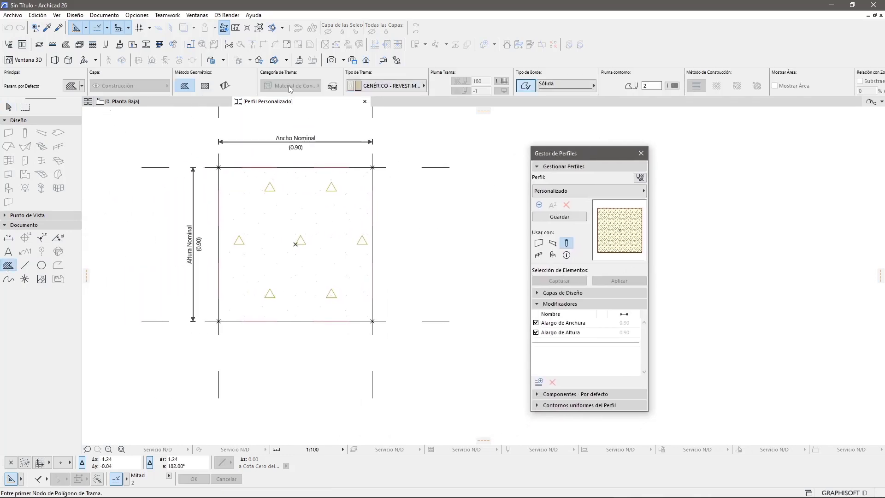
- Draw a rectangular Enlucido - Yeso fill over the whole 0.90 profile square and select it
click(206, 90)
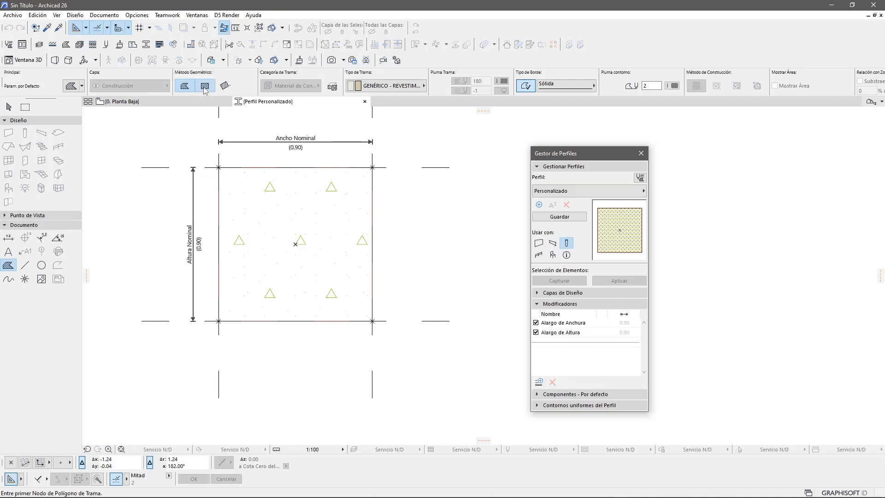
click(393, 87)
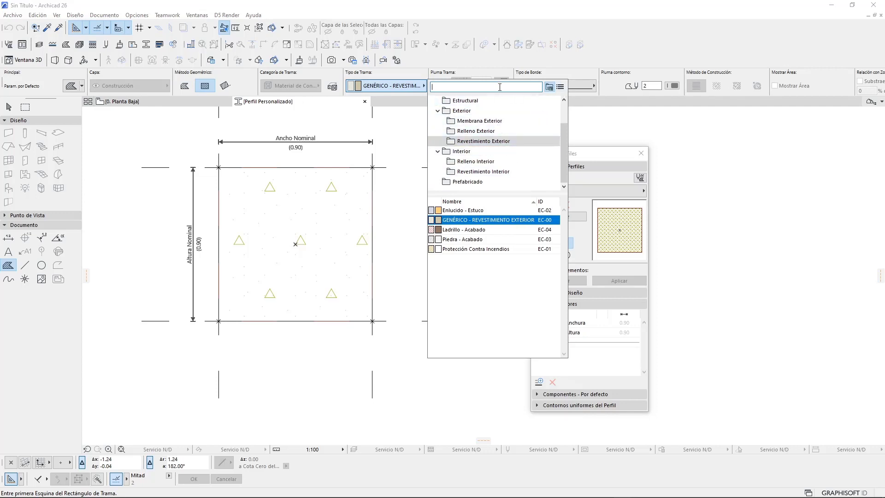
text(ye)
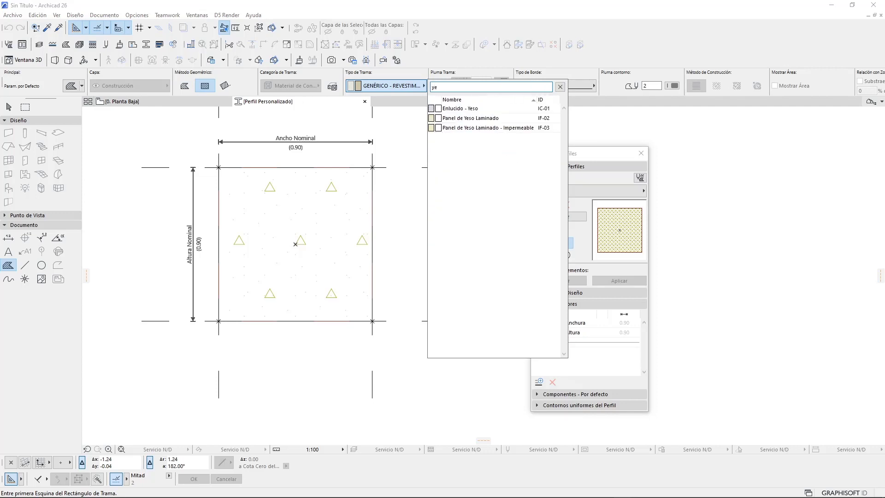
click(490, 108)
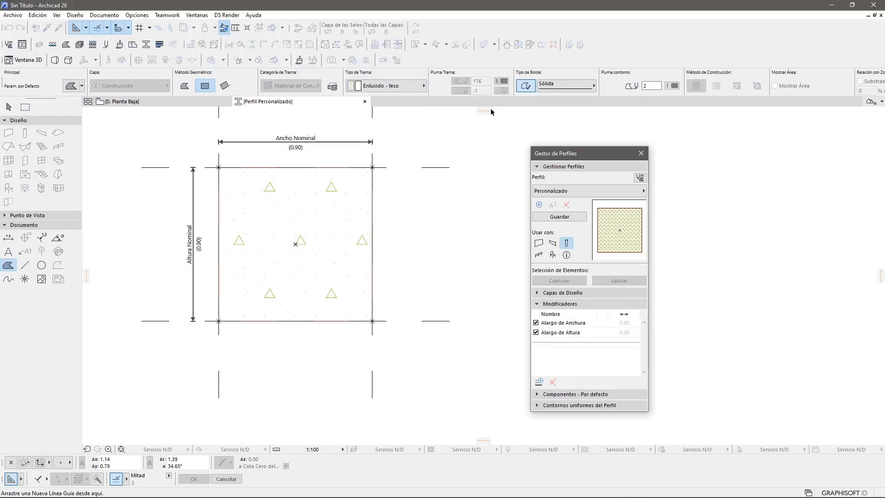
scroll(214, 165, up, 1)
click(220, 168)
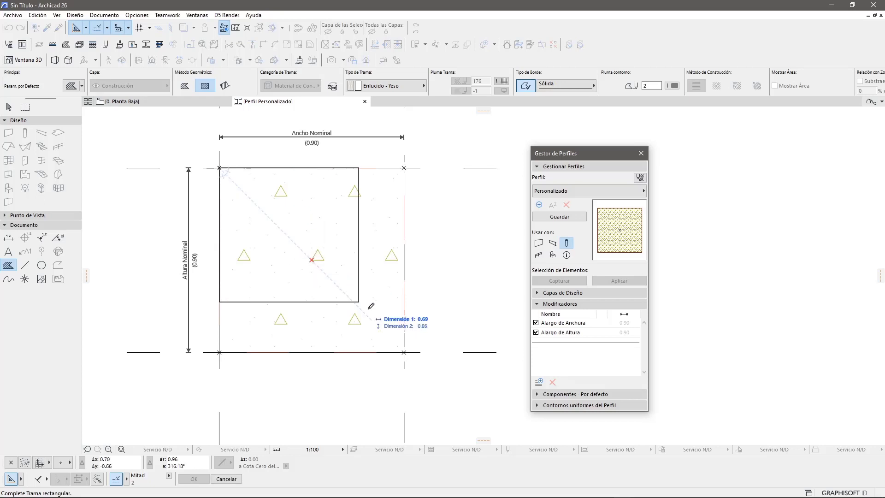
click(404, 352)
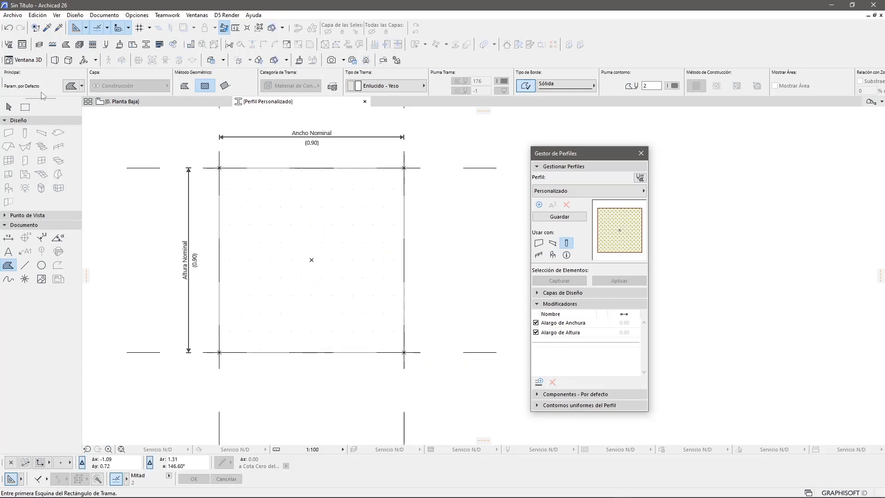
click(8, 106)
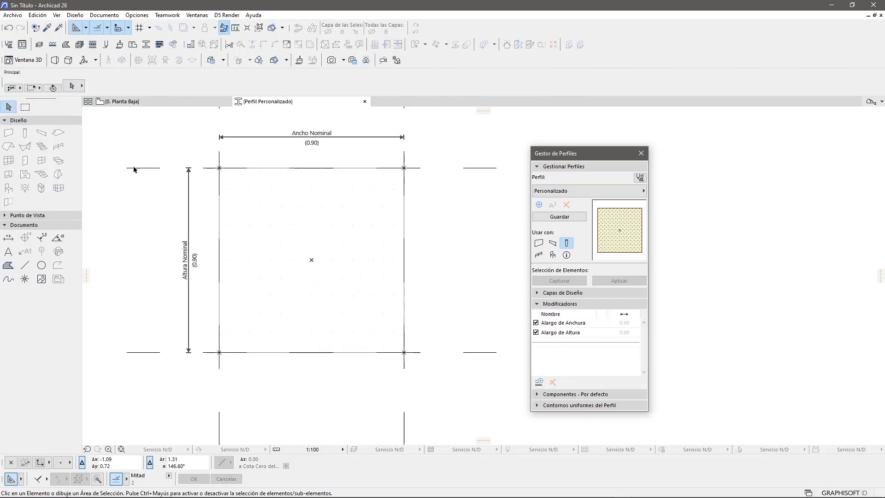
click(317, 211)
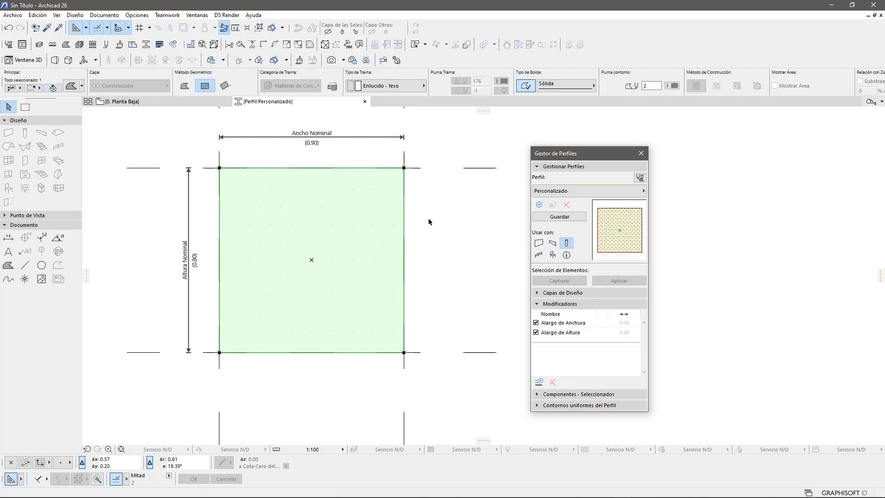
- Offset all edges of the plaster fill outward by 0.015 so the profile measures 0.93
click(404, 169)
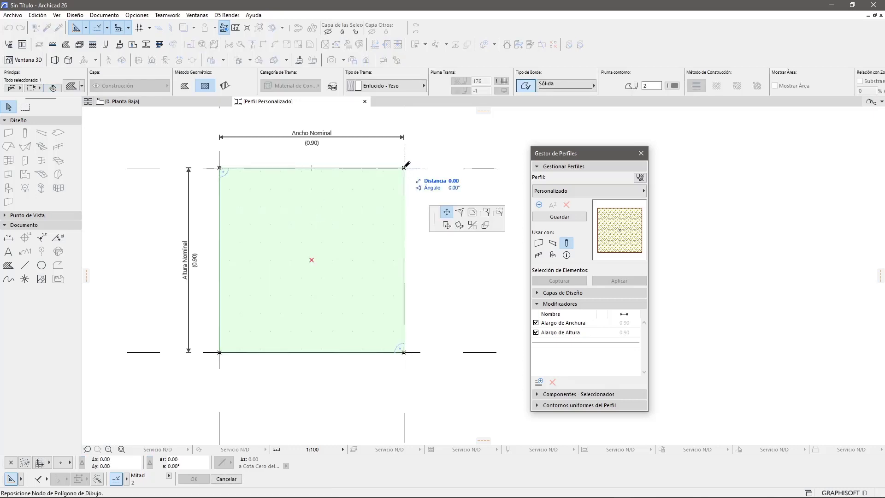
click(472, 212)
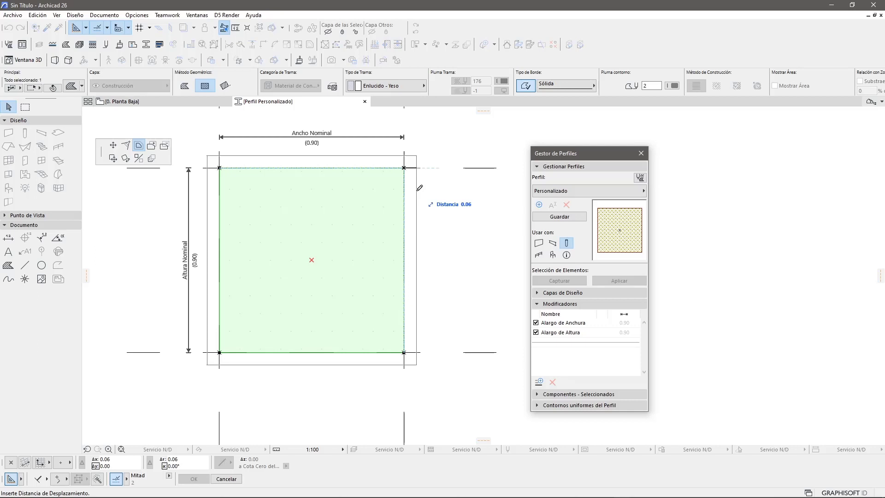
key(Tab)
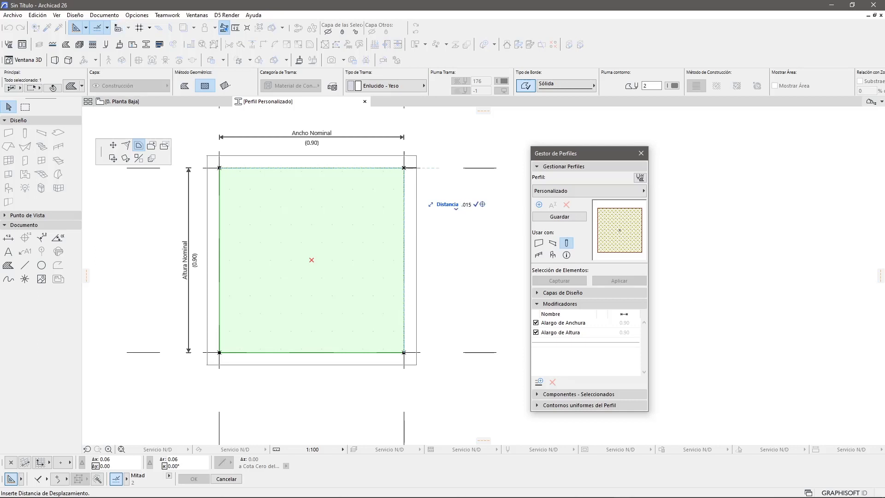
key(Return)
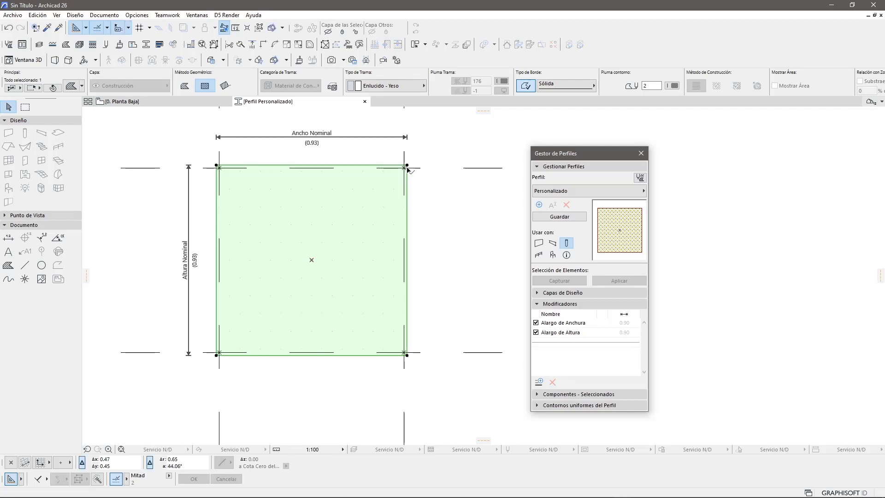
scroll(407, 189, up, 2)
middle_drag(306, 209, 306, 182)
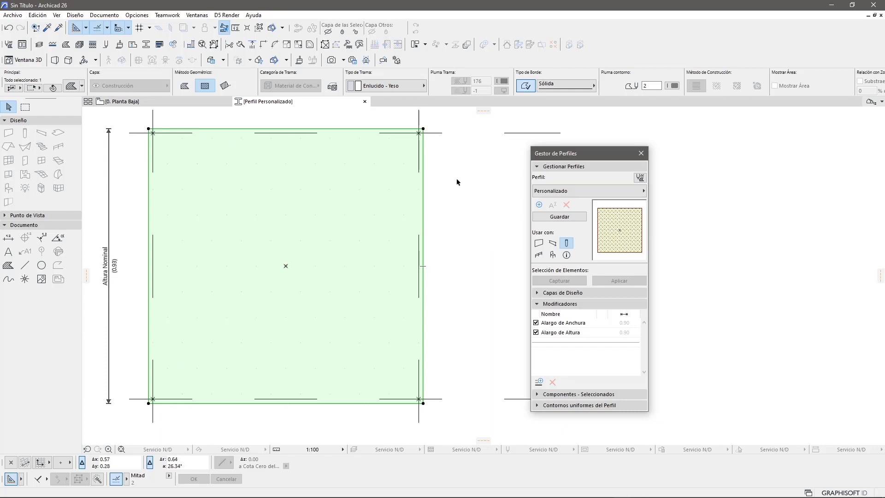
- Subtract a rectangular hole from the fill, leaving a thin outer plaster ring
click(423, 129)
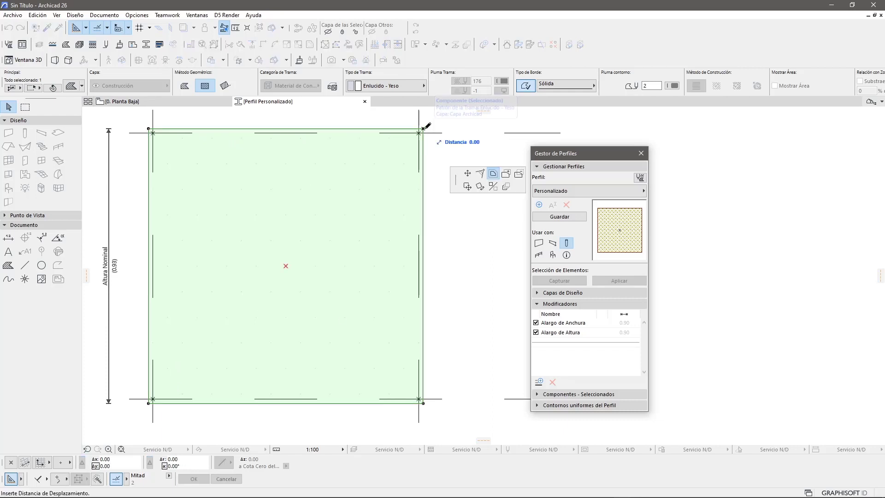
click(519, 174)
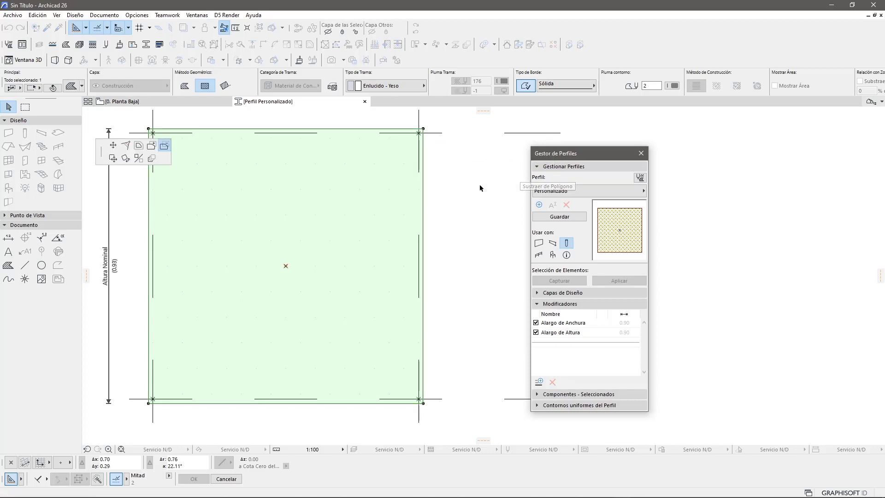
click(418, 133)
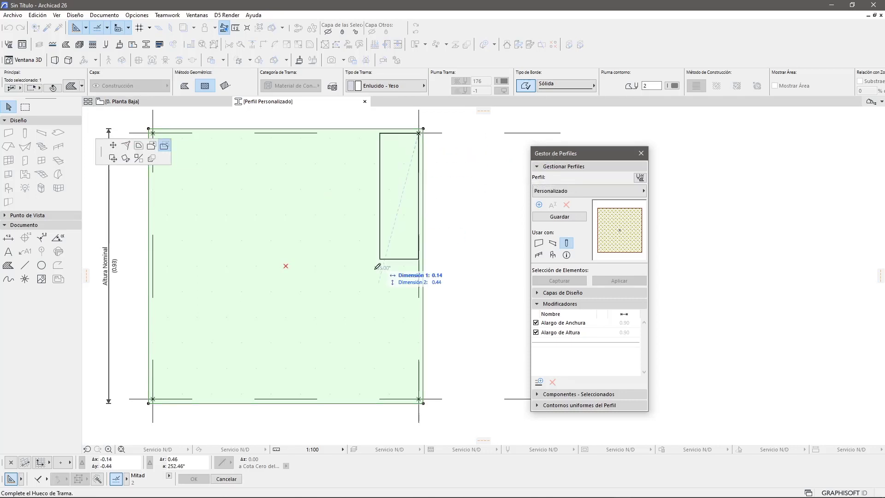
click(158, 395)
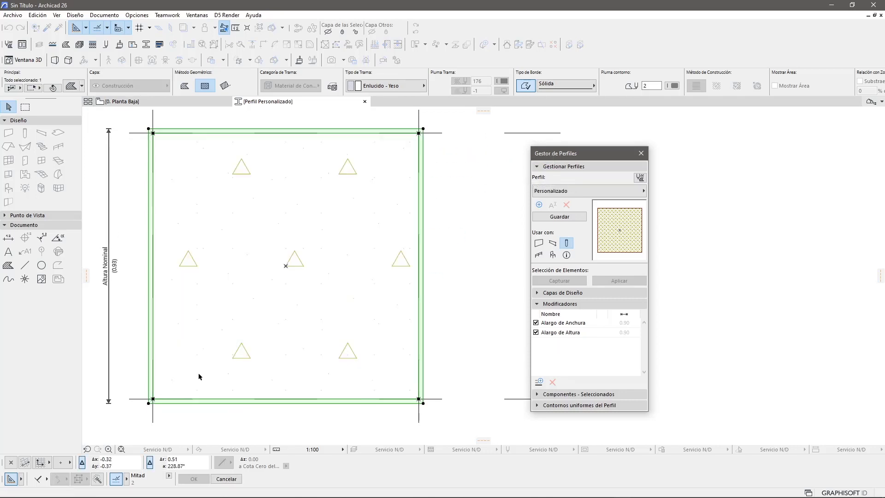
click(472, 203)
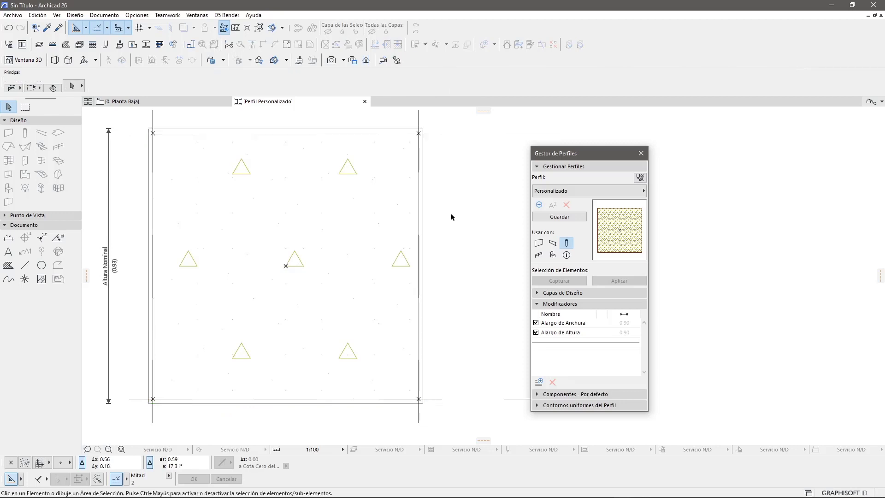
scroll(442, 218, down, 2)
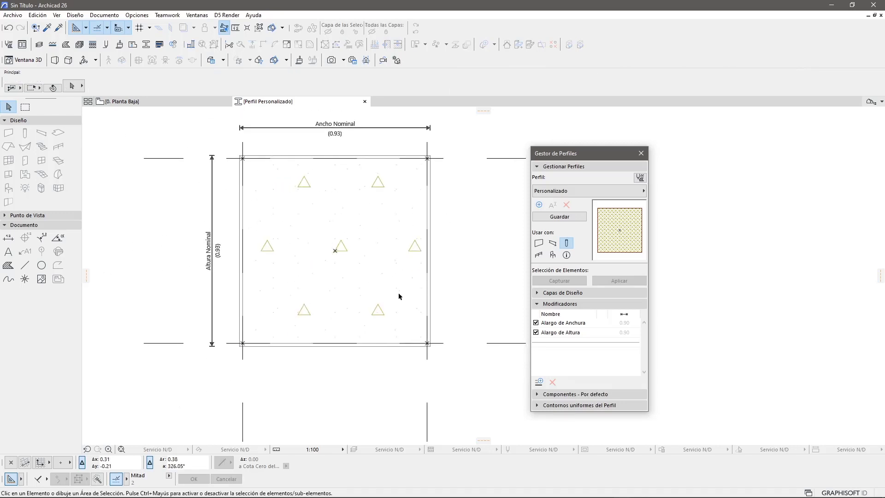
- Store the ringed profile as 'pilar 1' and return to the 0. Planta Baja plan
middle_drag(401, 297, 332, 292)
click(560, 217)
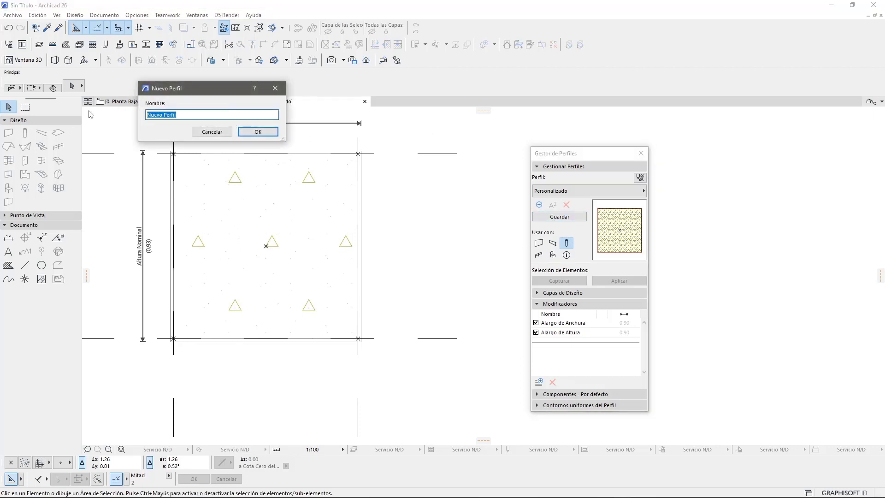
text(pilar 1)
click(246, 132)
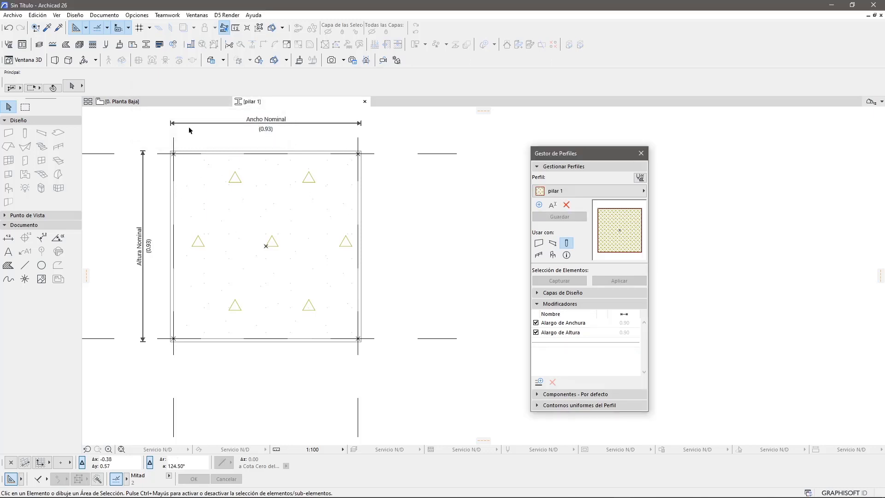
mouse_move(159, 101)
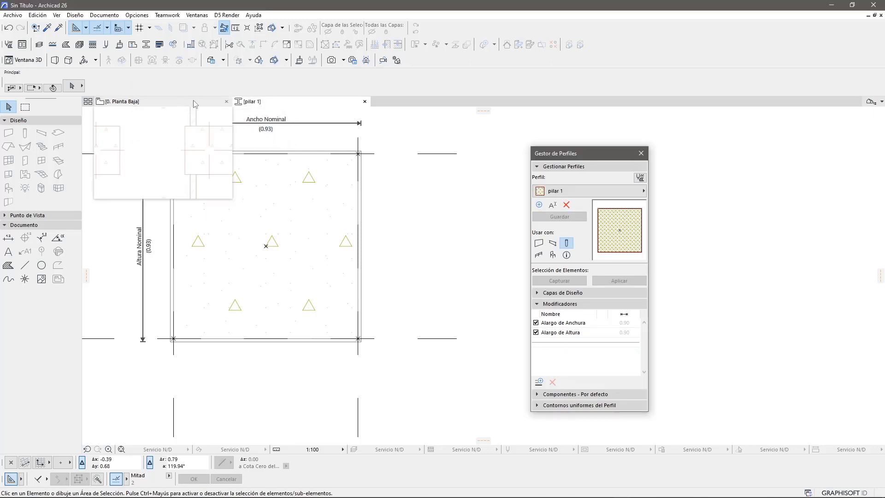
click(195, 102)
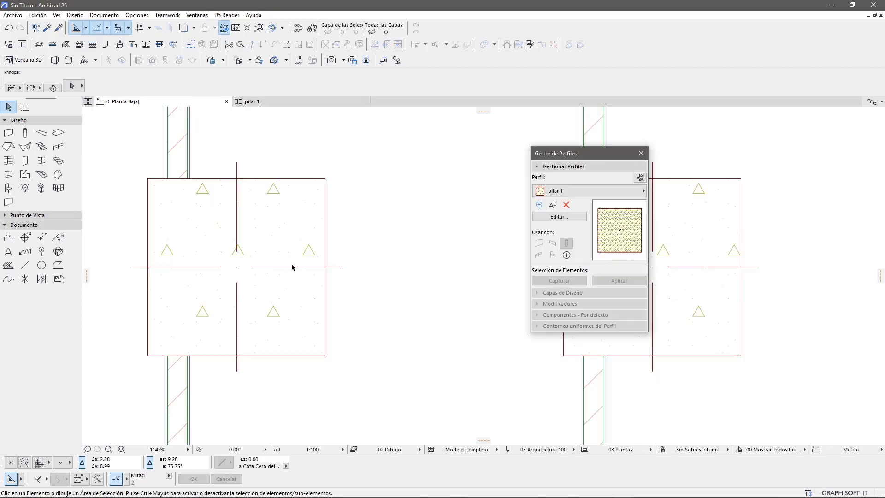
- Assign the pilar 1 profile to the left column through the Info Box
click(227, 281)
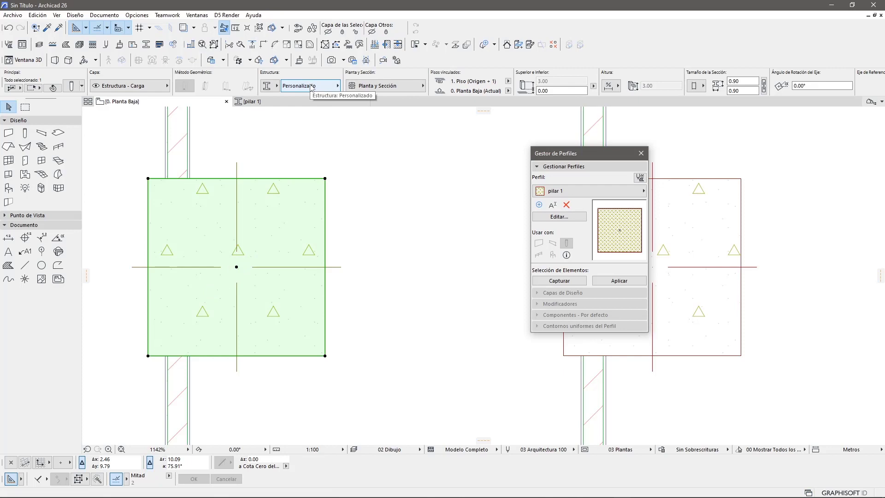
click(312, 87)
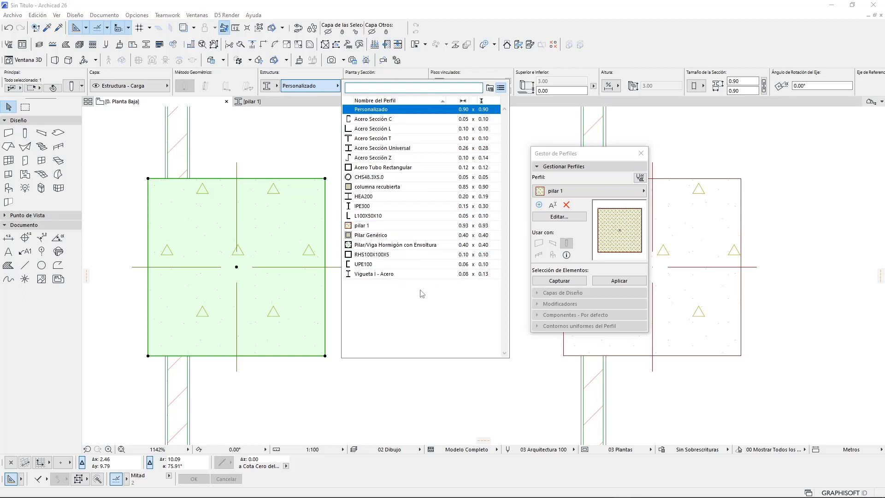
click(384, 226)
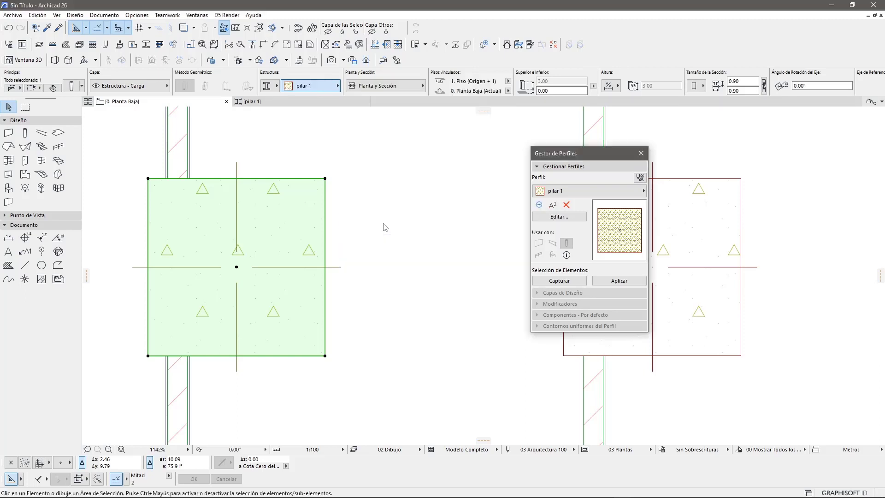
click(356, 184)
- Zoom in on the column-wall junction and select the brick wall
scroll(176, 172, up, 2)
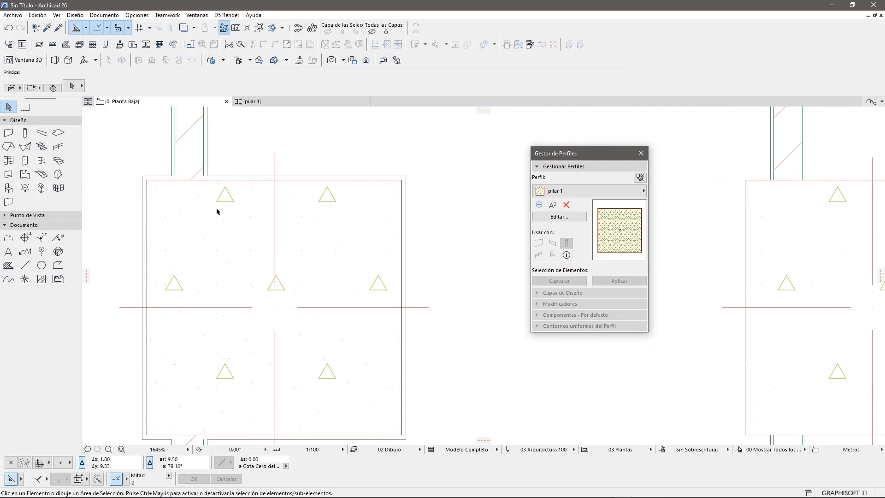
scroll(238, 208, up, 3)
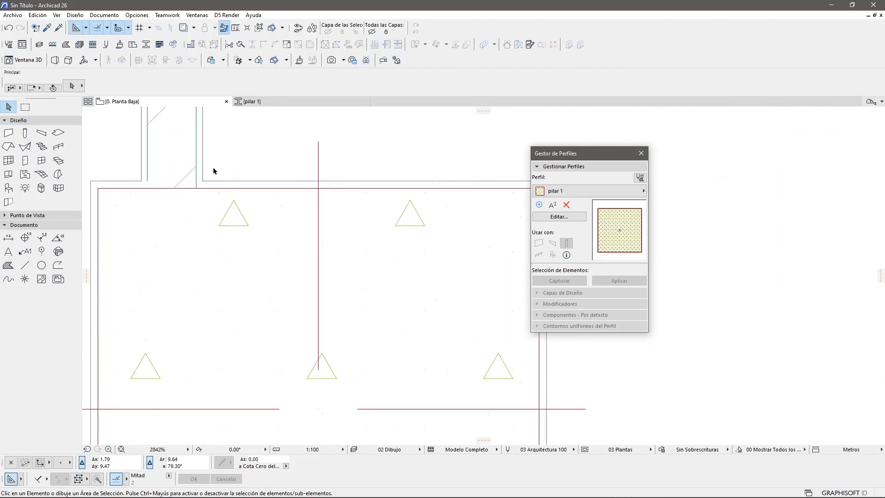
scroll(264, 183, up, 3)
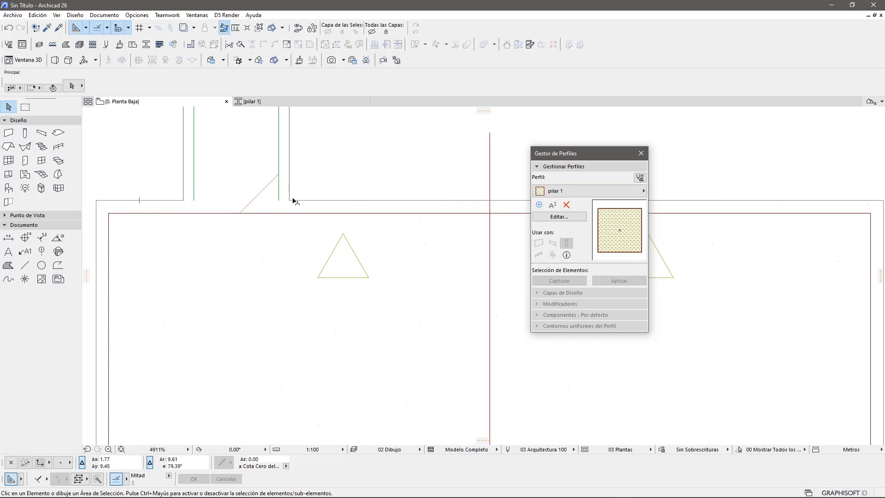
scroll(232, 206, down, 3)
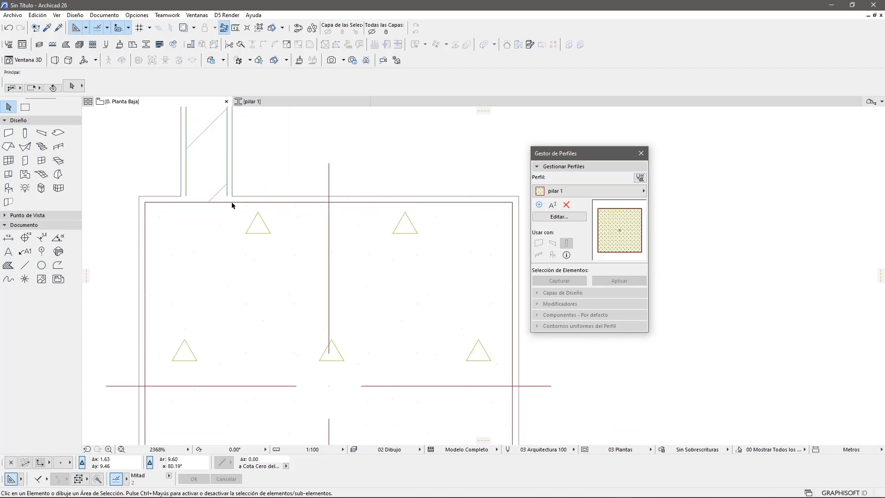
scroll(232, 206, down, 5)
scroll(230, 203, up, 4)
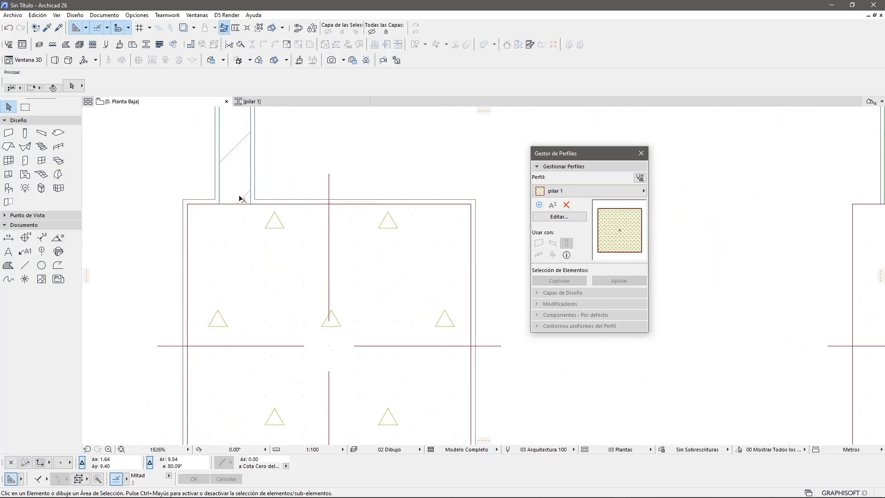
scroll(244, 196, up, 2)
scroll(318, 177, up, 1)
scroll(355, 213, down, 3)
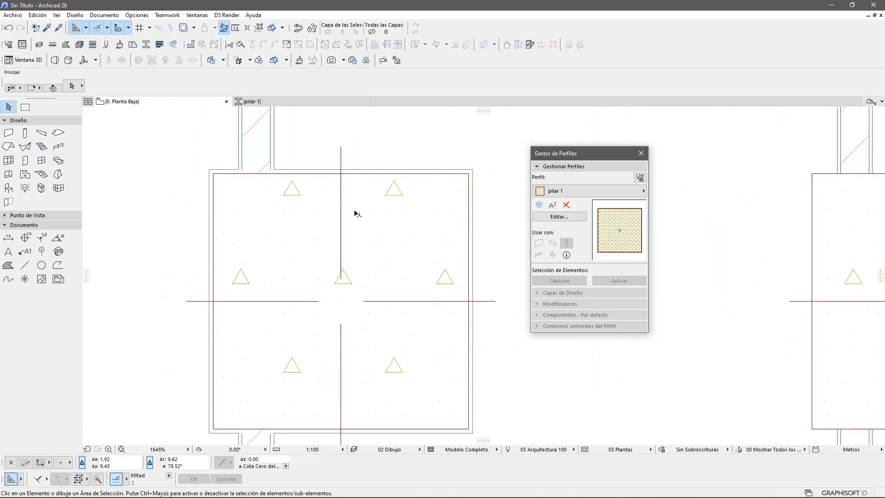
click(267, 147)
right_click(315, 134)
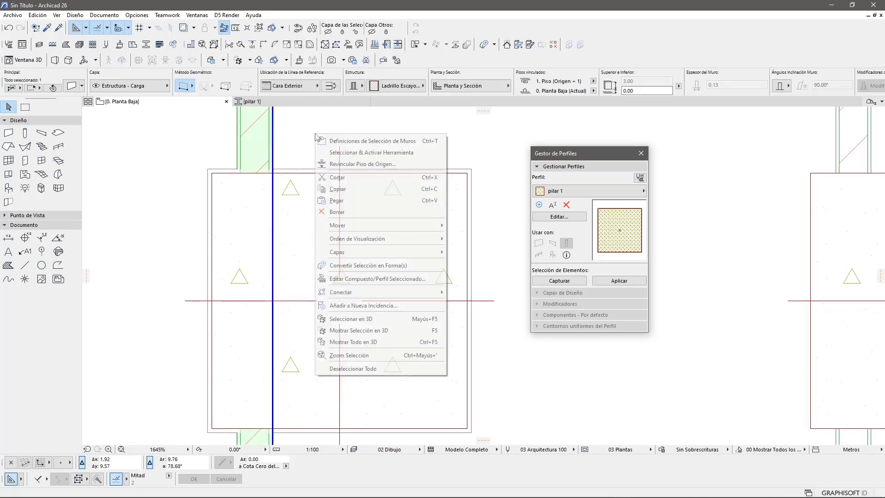
click(288, 144)
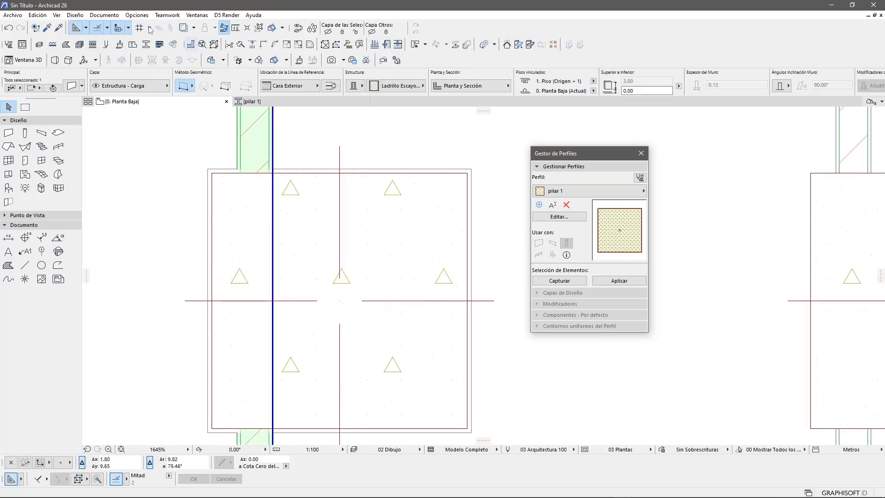
click(137, 15)
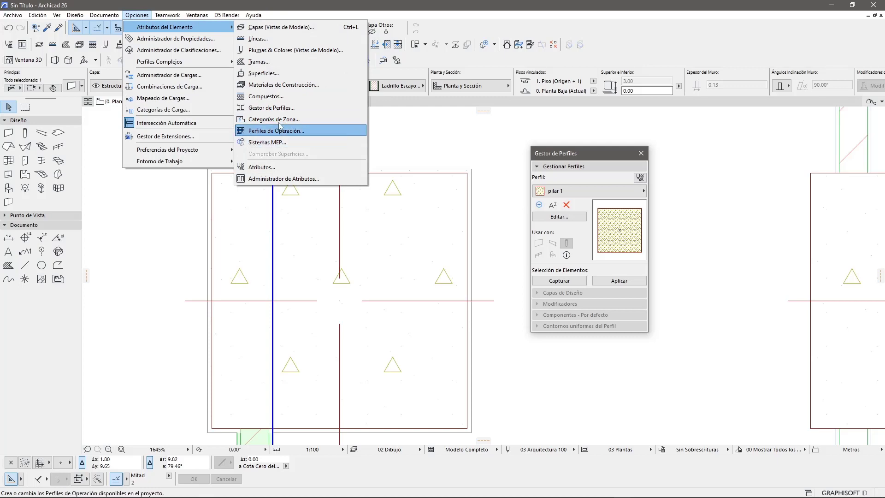
click(282, 50)
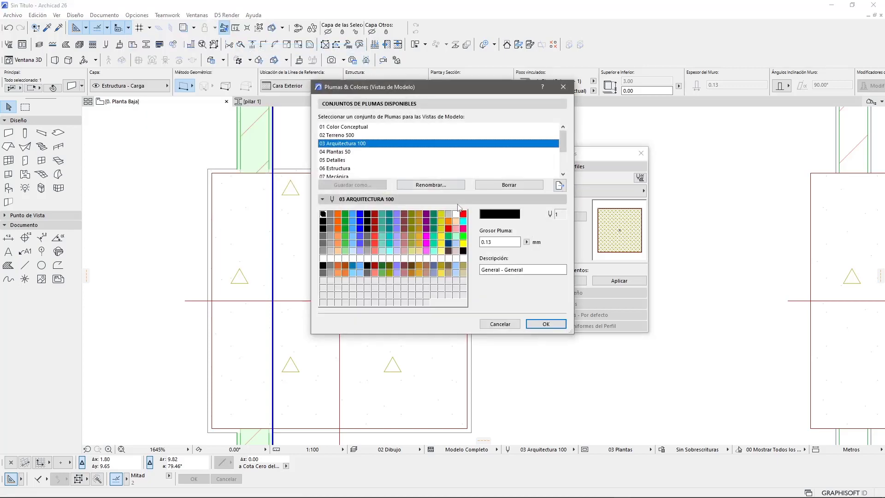
click(500, 324)
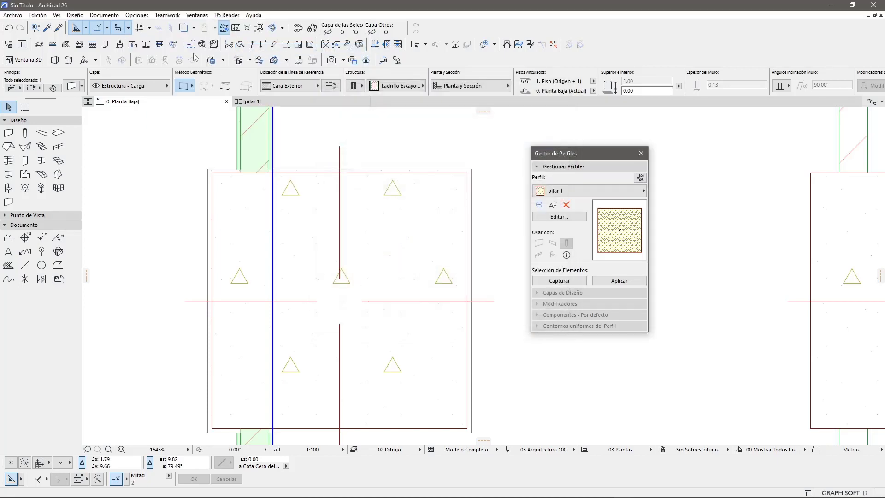
click(138, 15)
mouse_move(165, 27)
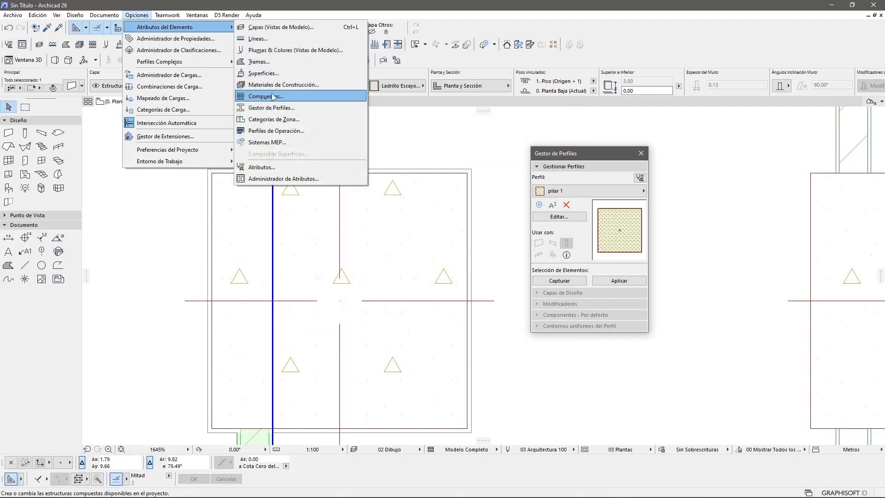
click(271, 90)
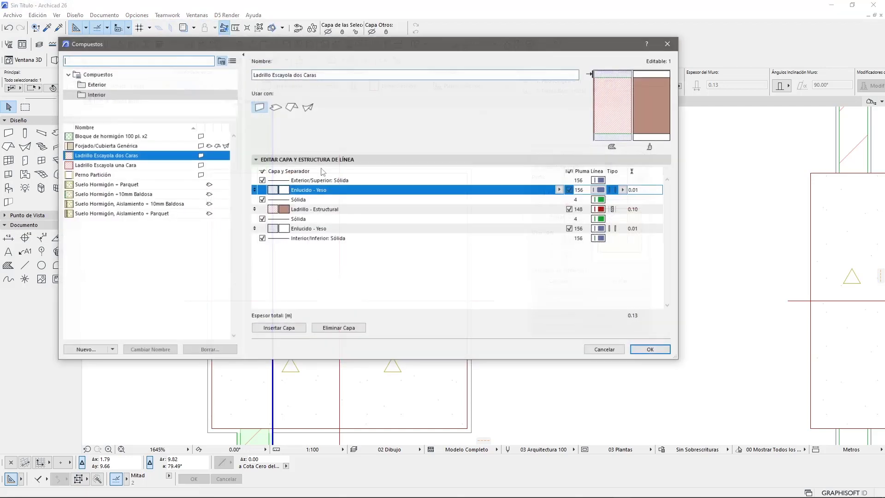
click(569, 180)
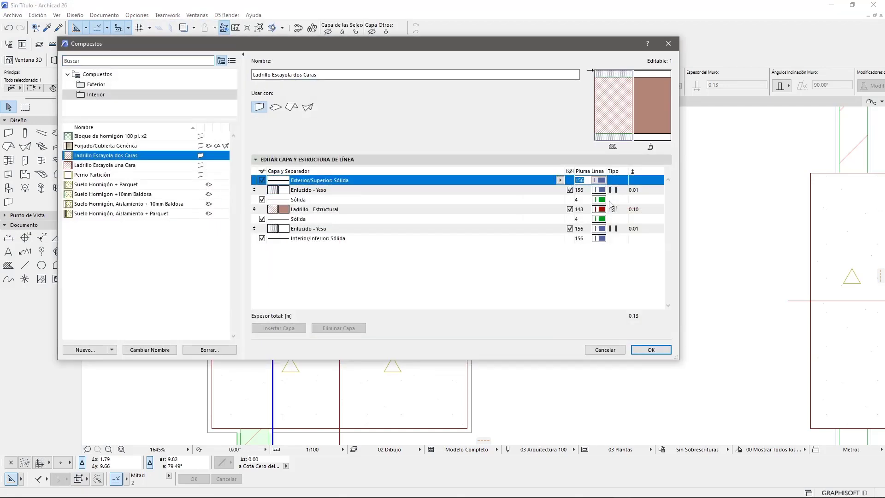
click(650, 350)
- Edit the column's pilar 1 profile and set the plaster ring's outline pen to 156
click(382, 172)
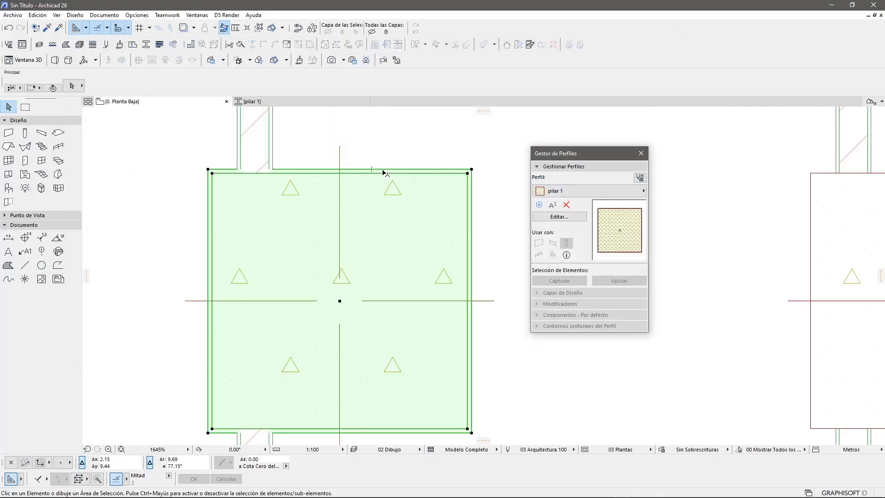
right_click(369, 152)
click(422, 298)
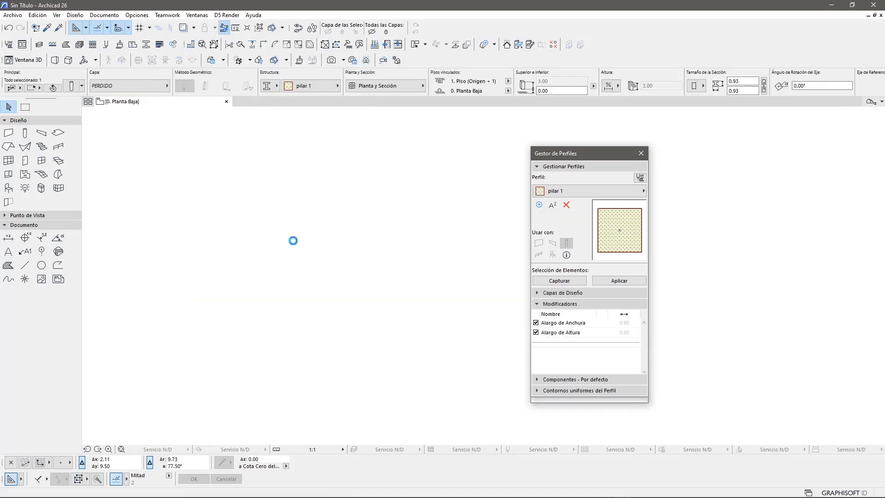
middle_drag(366, 253, 191, 239)
scroll(331, 182, up, 2)
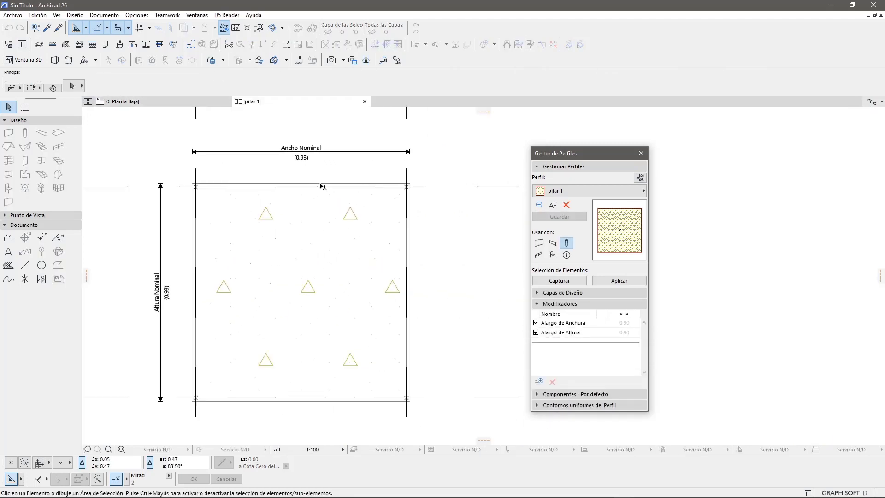
scroll(331, 183, up, 2)
click(349, 182)
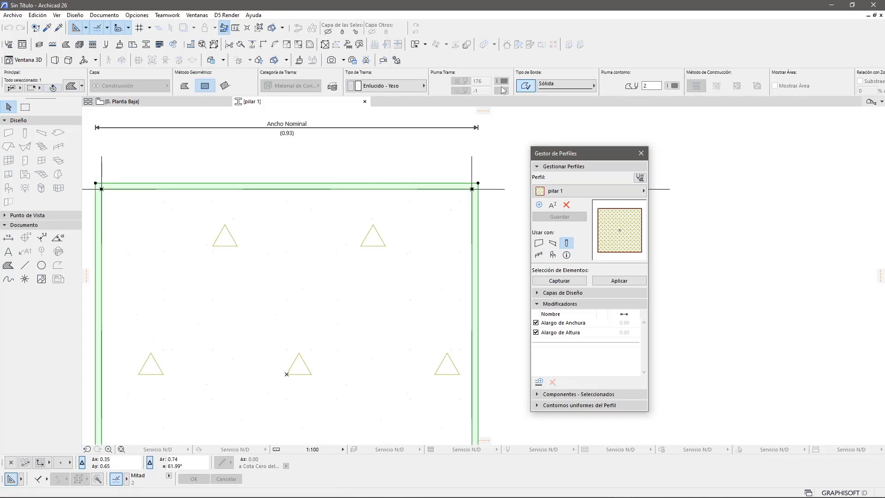
double_click(651, 86)
text(156)
key(Return)
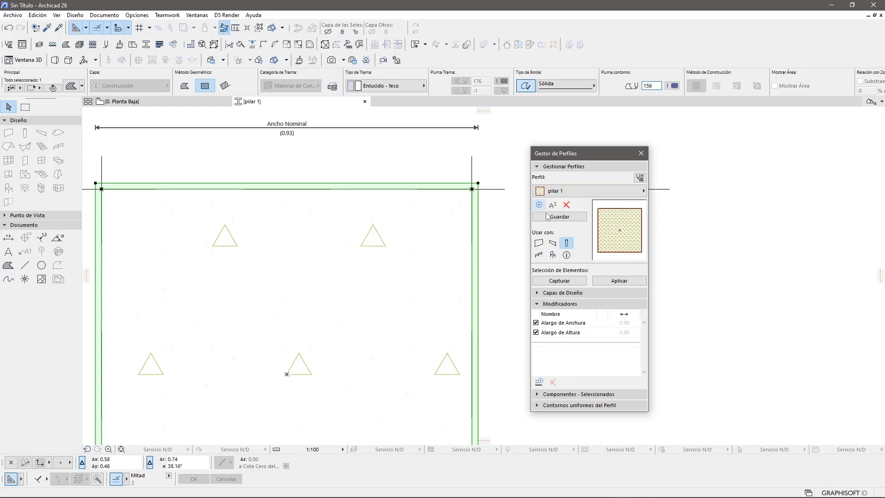
- Save the edited pilar 1 profile and apply it to the selected column
click(582, 215)
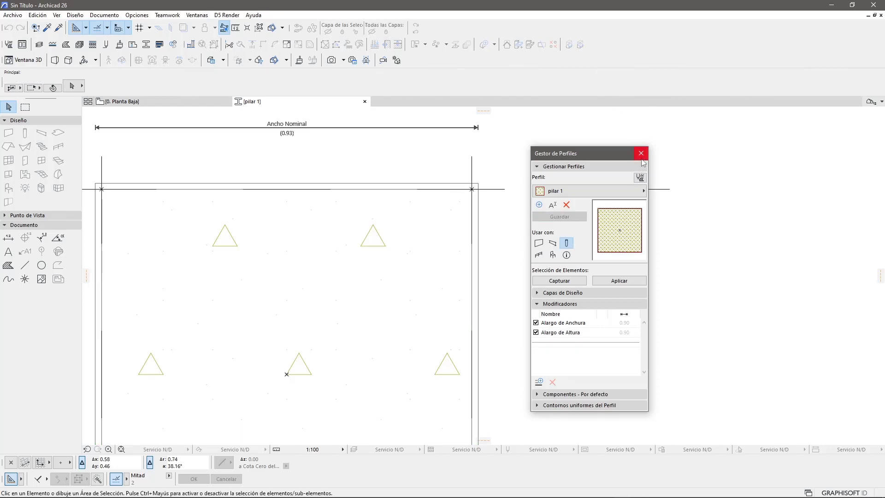
click(629, 279)
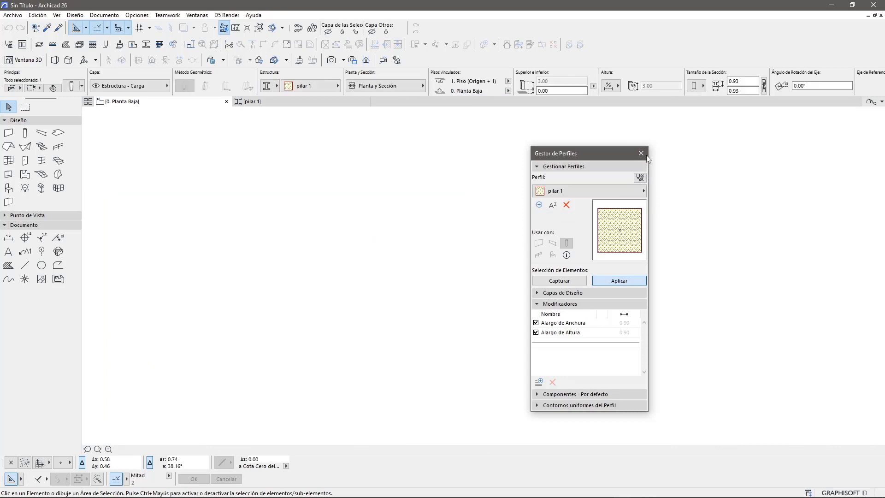
click(640, 153)
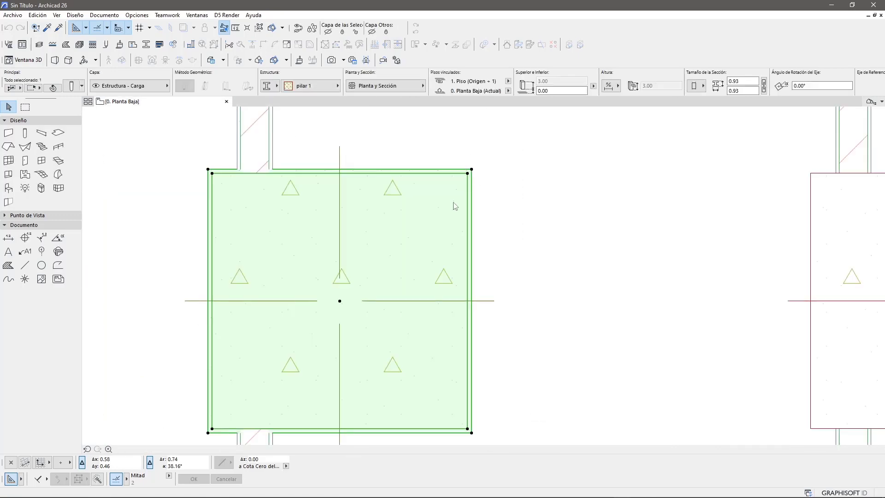
click(413, 137)
scroll(230, 167, up, 3)
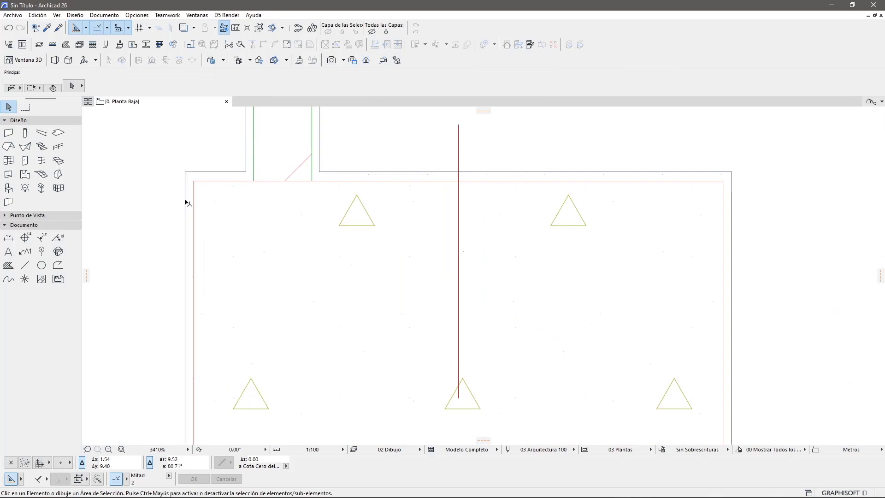
scroll(226, 229, down, 2)
scroll(348, 221, down, 2)
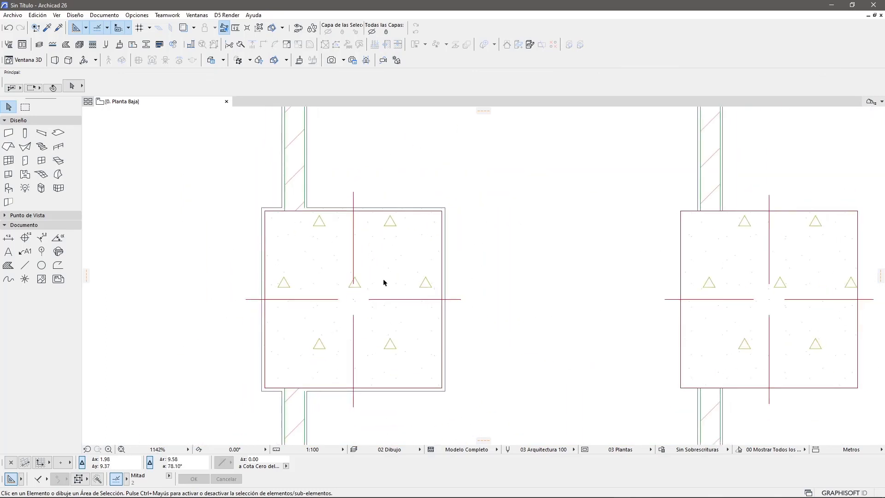
middle_drag(384, 280, 345, 248)
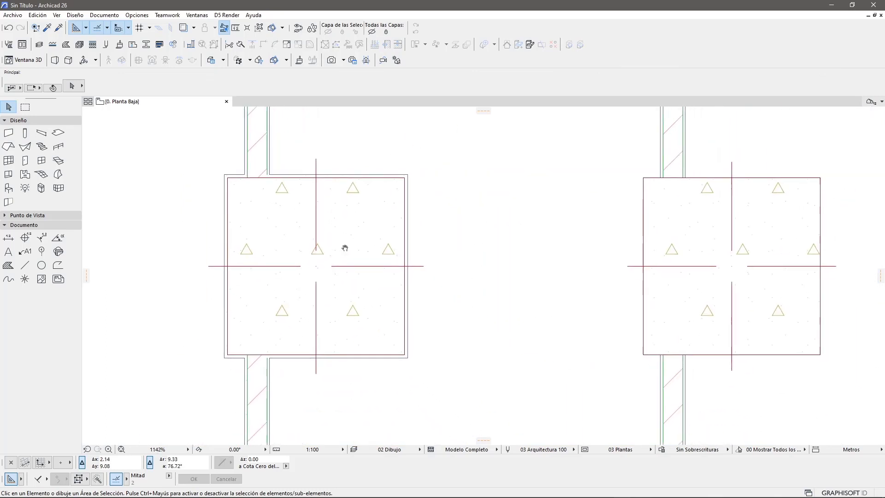
click(270, 153)
click(286, 130)
scroll(276, 184, up, 1)
scroll(274, 189, down, 2)
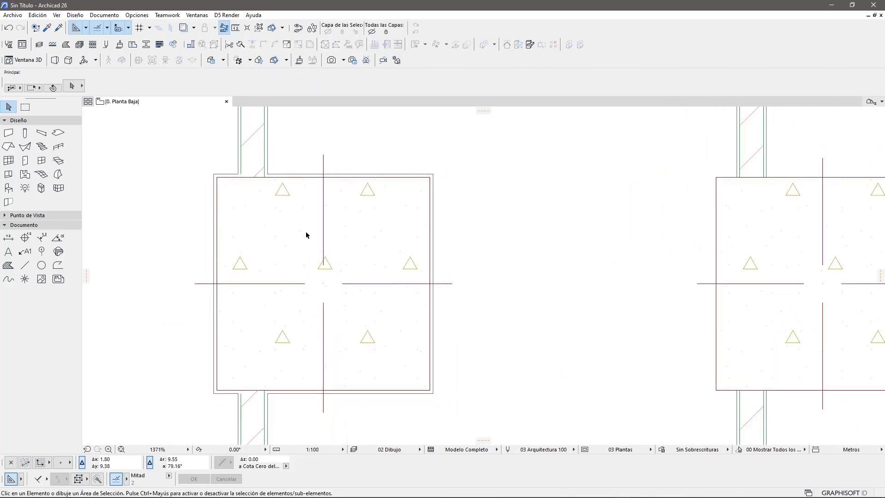
scroll(258, 175, up, 1)
scroll(270, 180, up, 2)
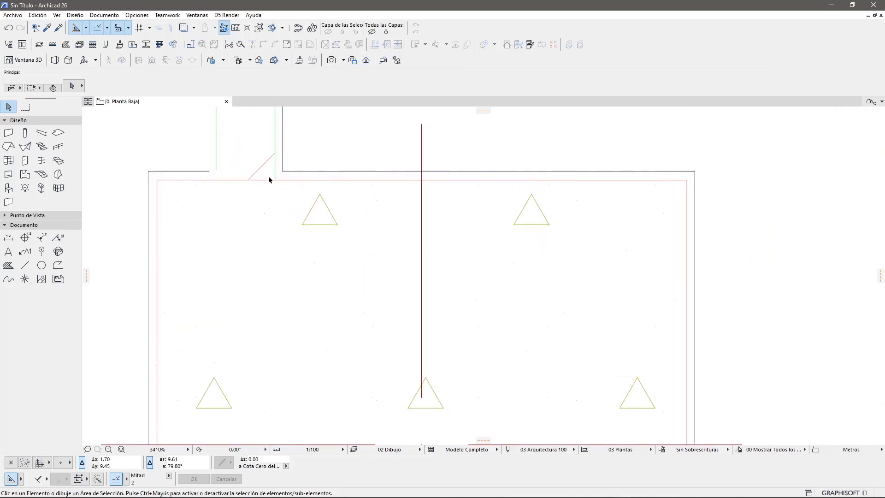
scroll(409, 326, down, 2)
scroll(410, 326, down, 1)
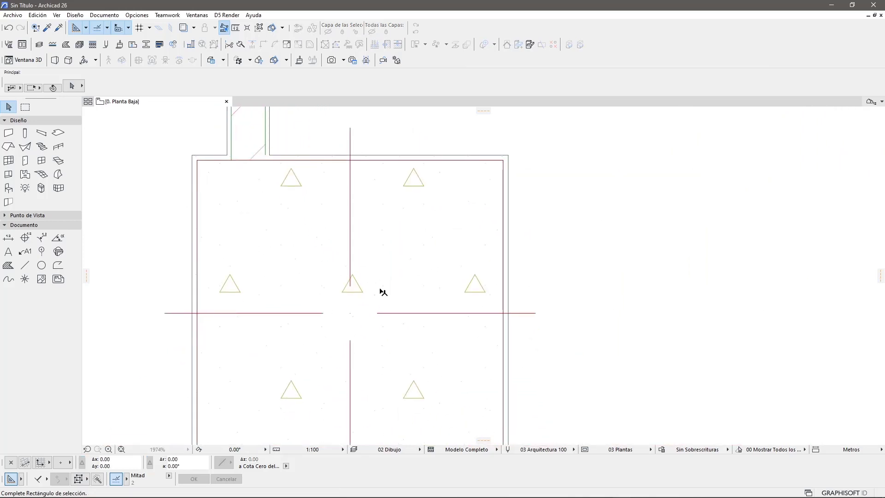
click(293, 352)
- Give the pilar 1 concrete core a new green outline pen and save the profile
right_click(300, 266)
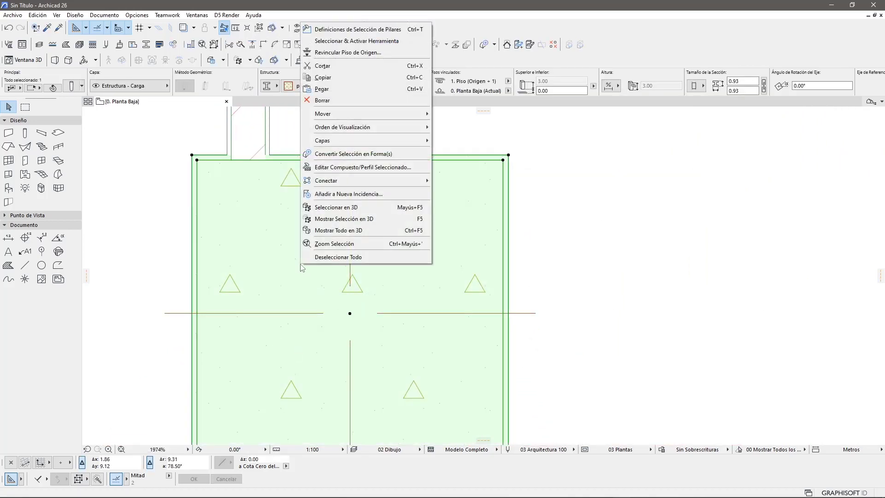
click(353, 167)
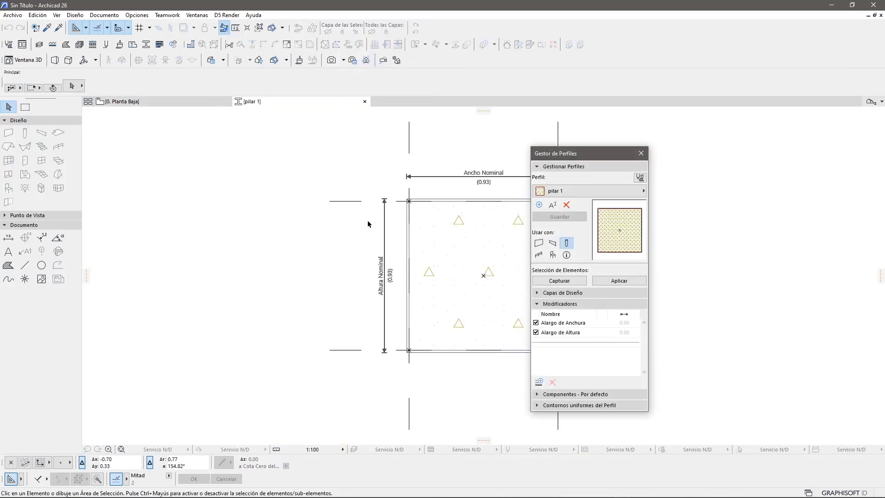
middle_drag(367, 223, 265, 236)
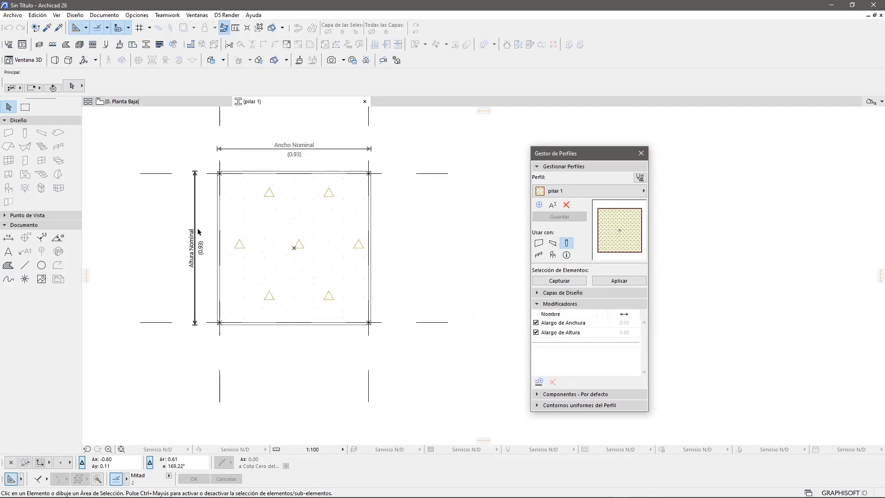
click(298, 225)
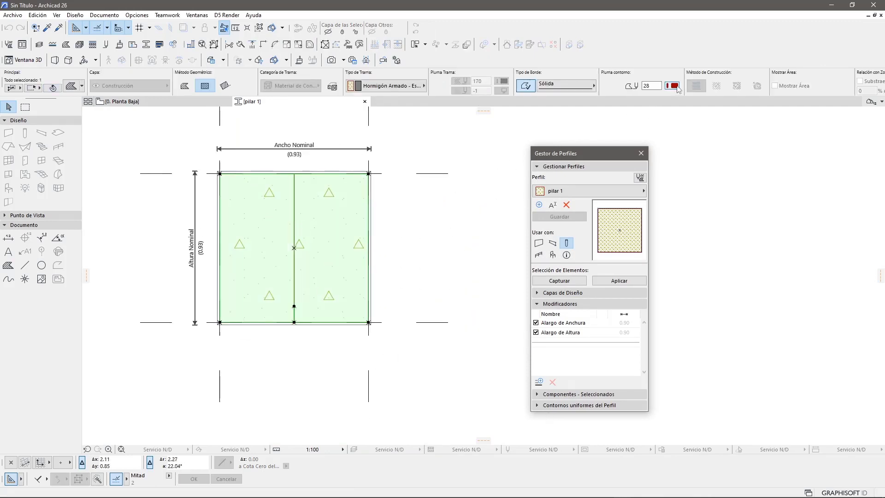
click(675, 86)
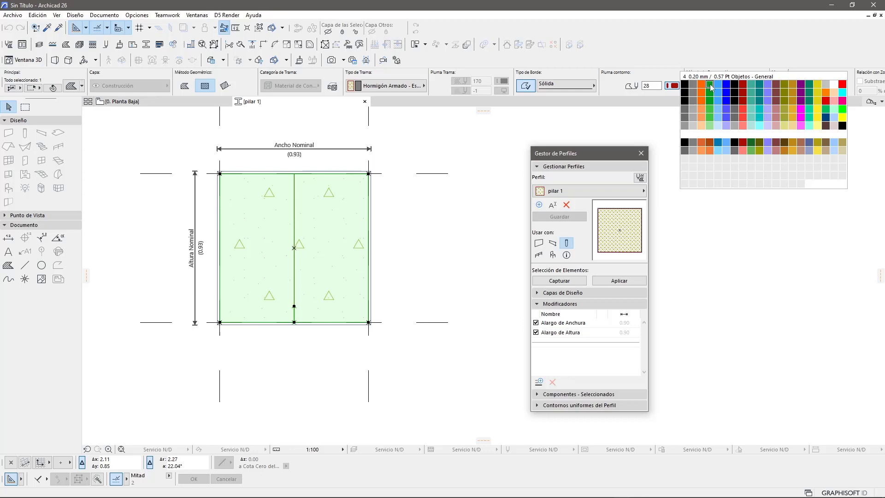
click(711, 88)
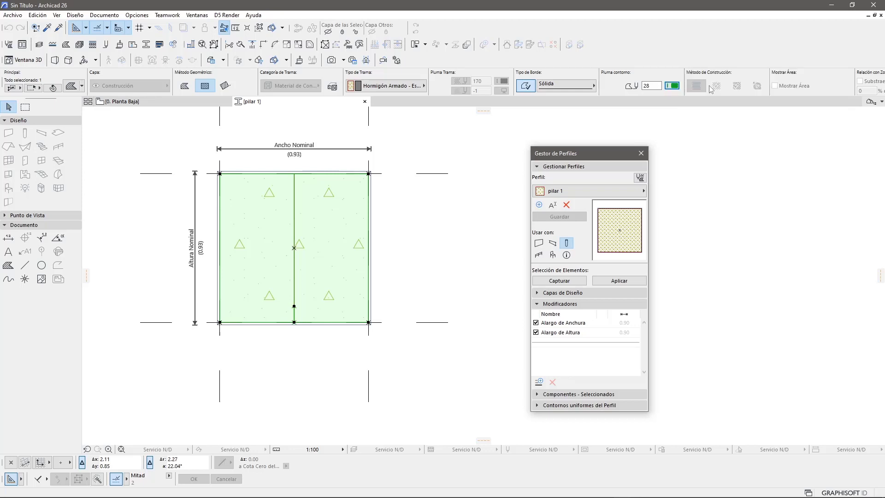
click(424, 225)
click(559, 216)
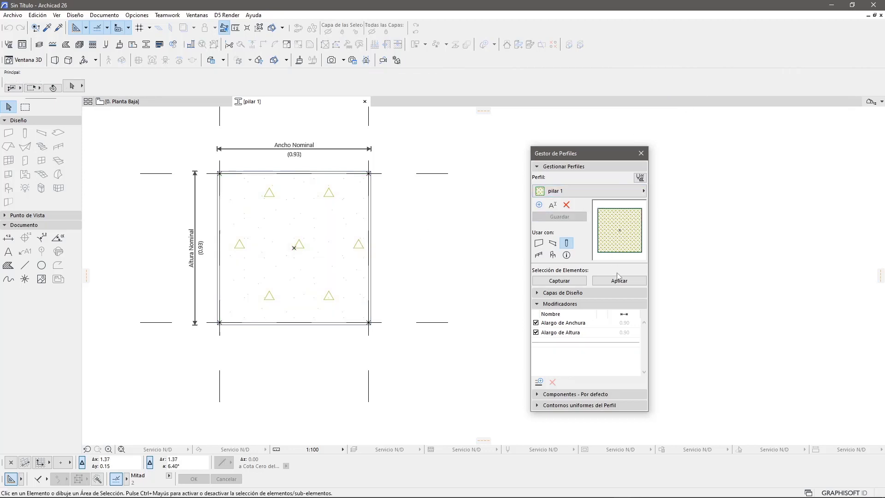
- Close the Profile Manager, clear the selection and zoom around the left column
click(641, 153)
click(299, 139)
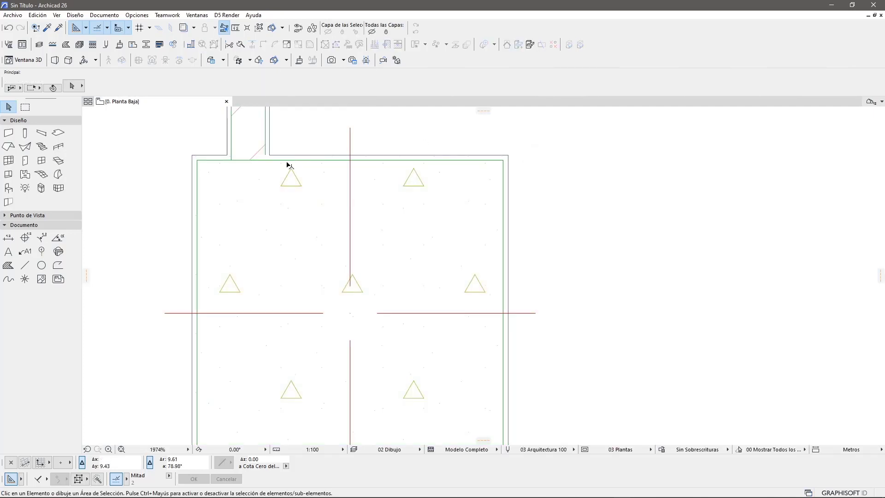
scroll(243, 146, up, 2)
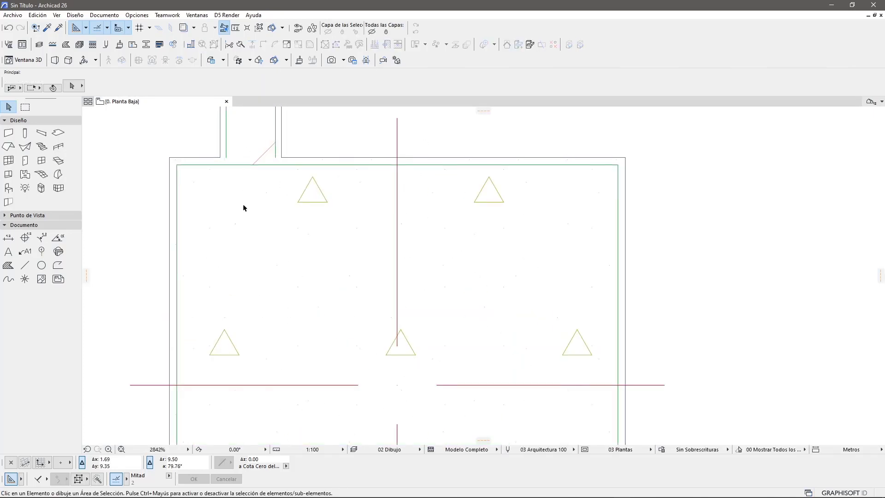
scroll(243, 208, down, 8)
scroll(264, 197, up, 2)
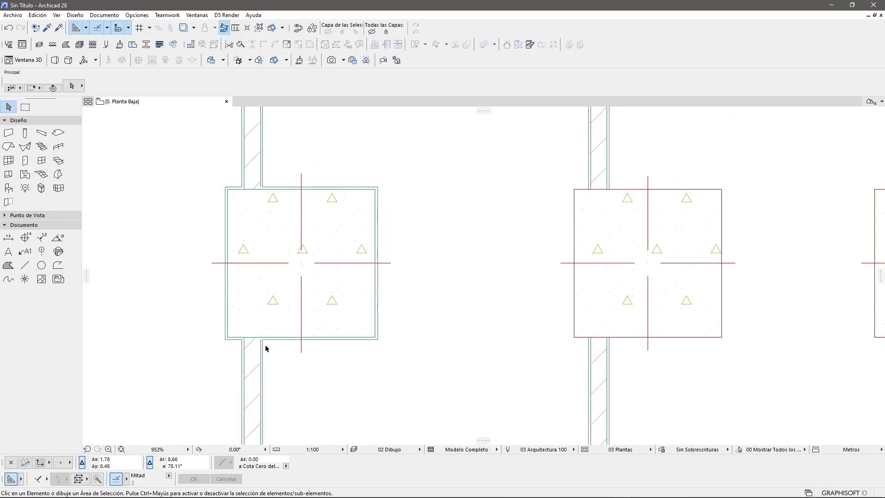
scroll(265, 346, up, 4)
scroll(260, 346, up, 2)
scroll(259, 338, up, 1)
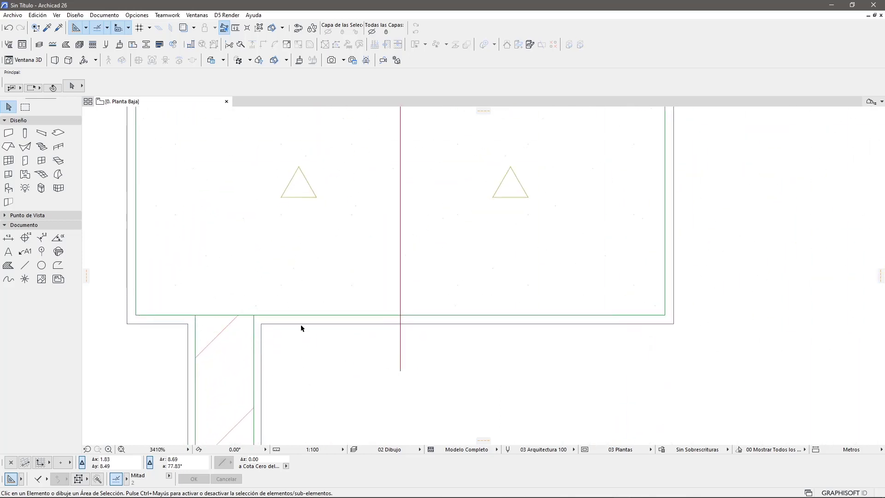
scroll(264, 330, down, 5)
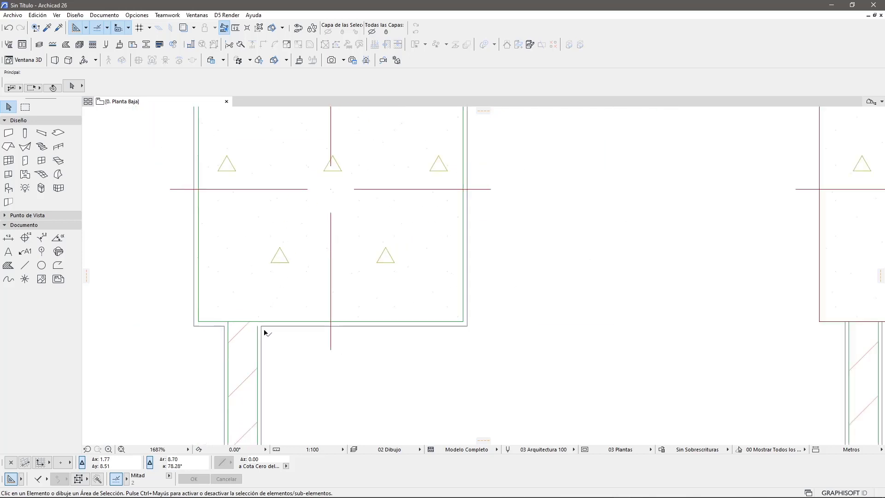
scroll(316, 184, down, 1)
scroll(260, 165, up, 1)
scroll(258, 179, up, 2)
scroll(281, 191, up, 1)
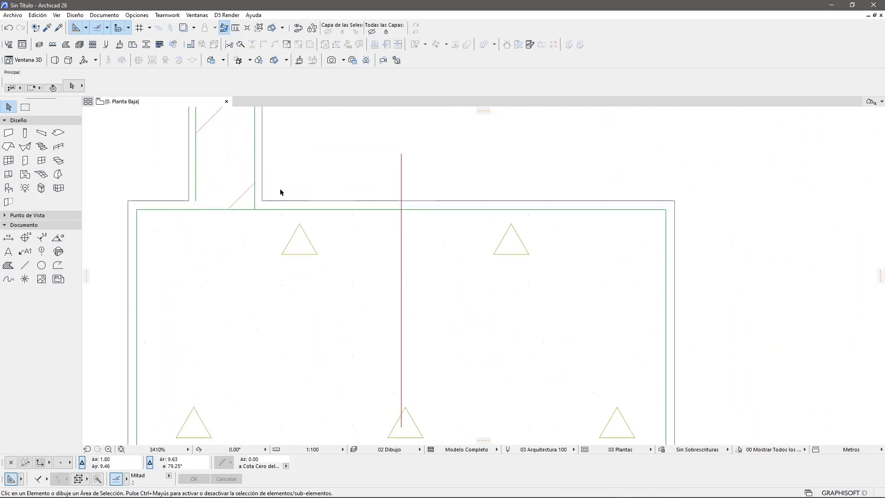
scroll(290, 204, down, 2)
scroll(297, 213, down, 3)
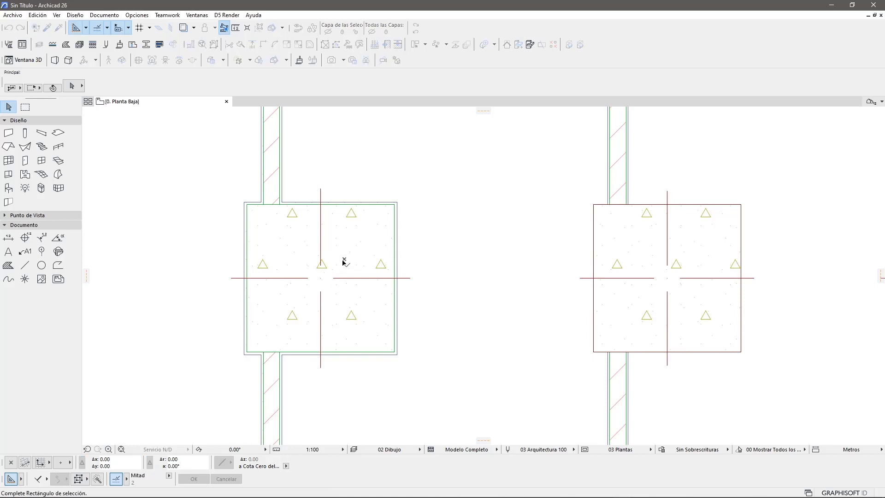
- Move the left column one step back in display order, then marquee-select it with its wall
click(304, 295)
right_click(293, 240)
mouse_move(335, 344)
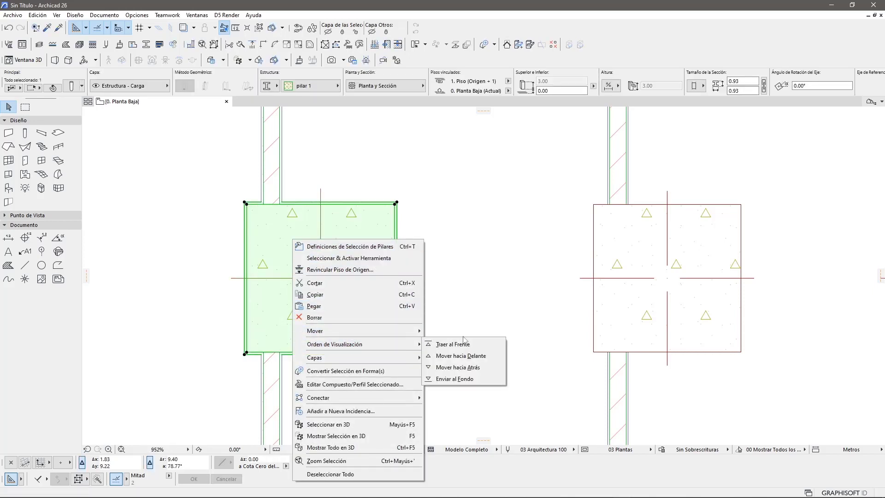
click(466, 367)
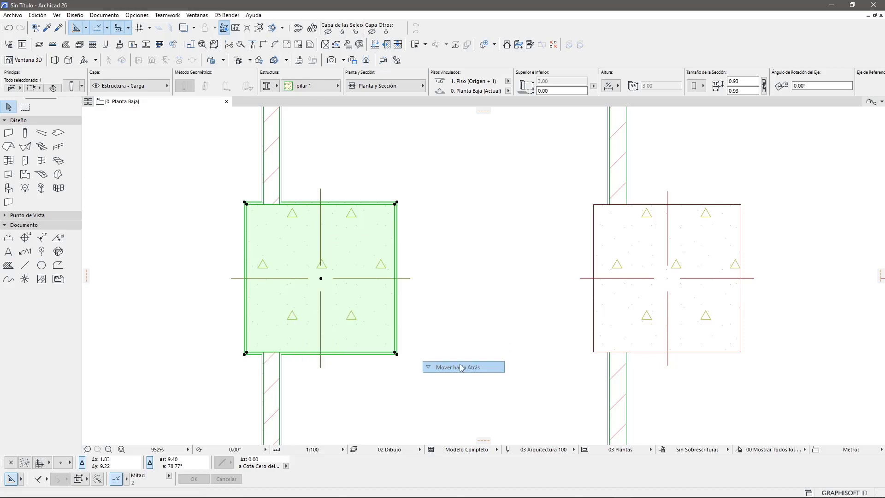
key(Escape)
scroll(288, 204, up, 4)
scroll(288, 203, down, 2)
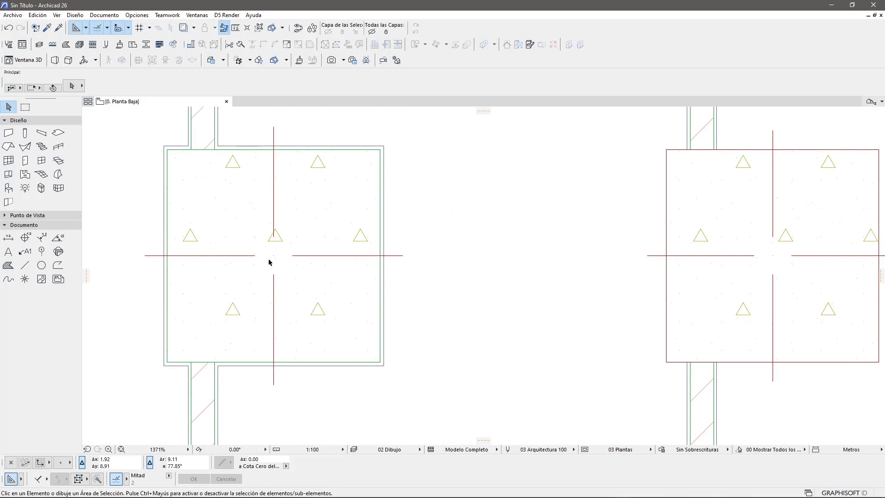
scroll(270, 262, down, 1)
scroll(415, 387, down, 1)
mouse_move(415, 372)
mouse_down()
mouse_move(197, 192)
mouse_move(167, 136)
mouse_up()
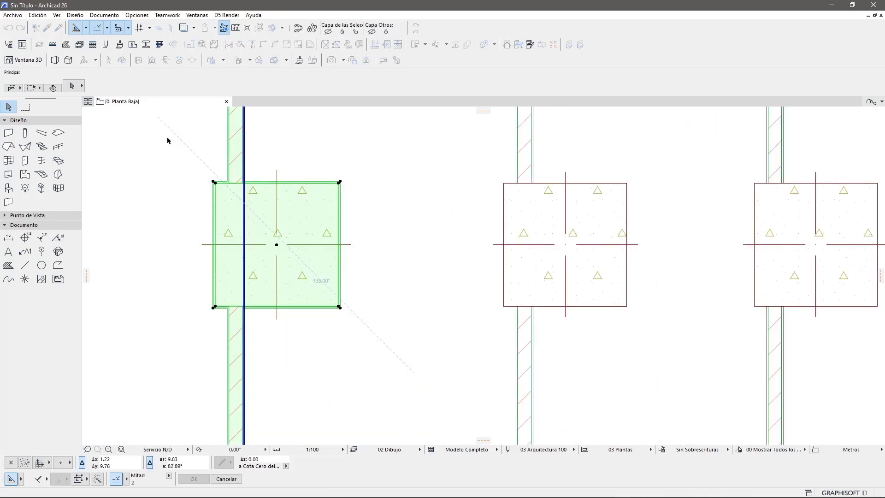
- Show the selected column and brick wall in 3D and orbit around them
key(F5)
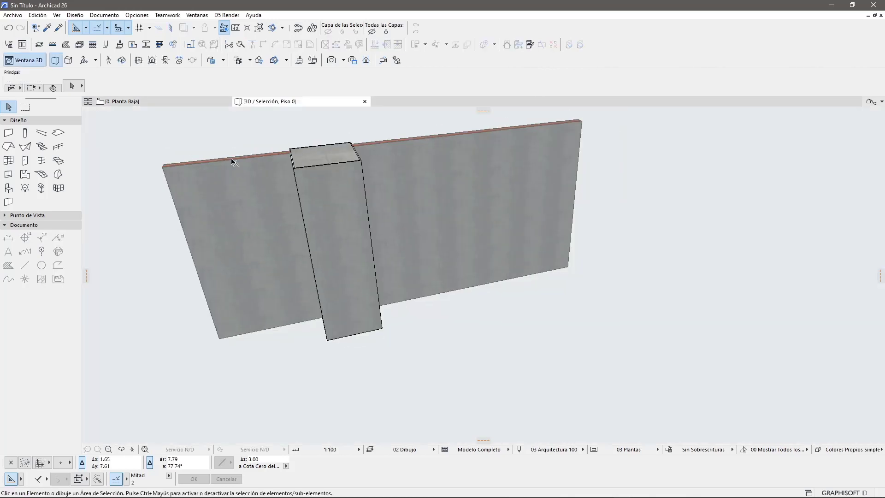
shift+middle_drag(283, 197, 469, 206)
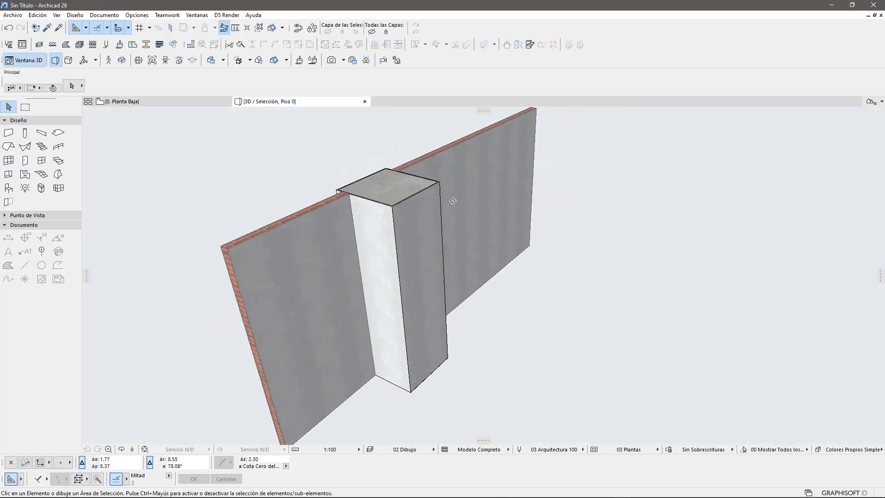
scroll(398, 235, up, 2)
scroll(398, 235, up, 2)
scroll(398, 234, up, 1)
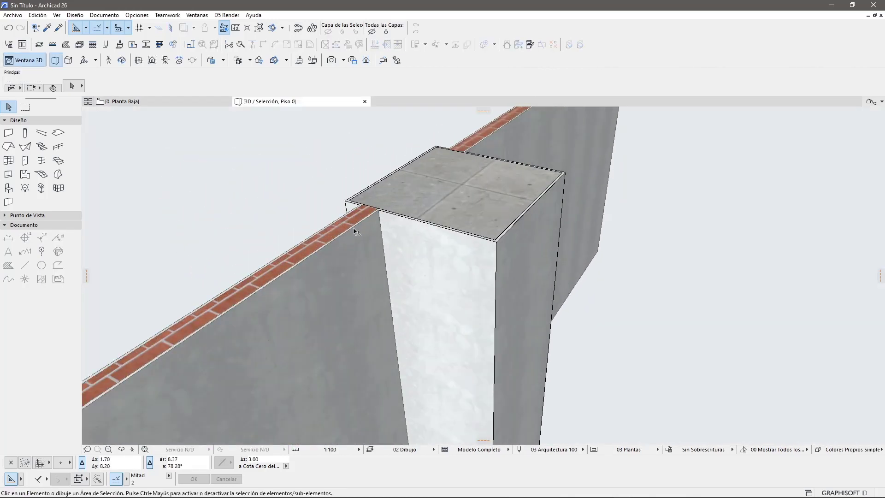
mouse_move(398, 235)
shift+middle_down()
mouse_move(541, 235)
mouse_move(415, 264)
shift+middle_up()
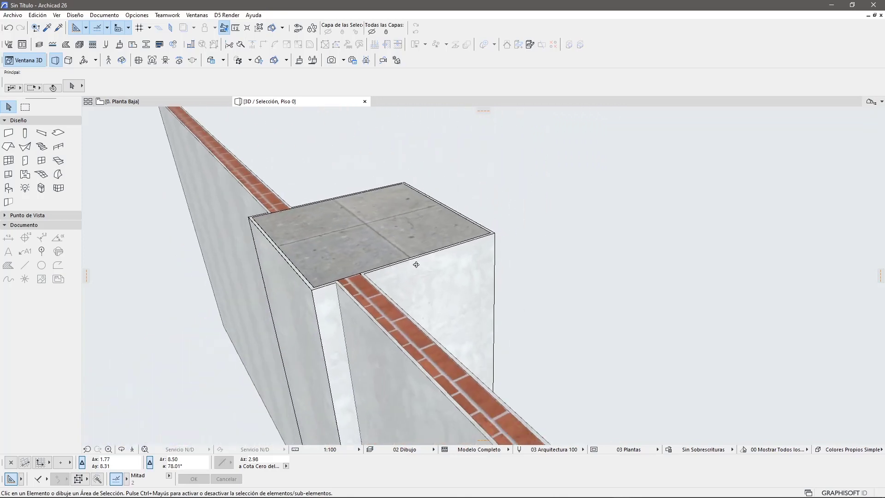
scroll(342, 289, down, 2)
shift+middle_drag(342, 289, 307, 234)
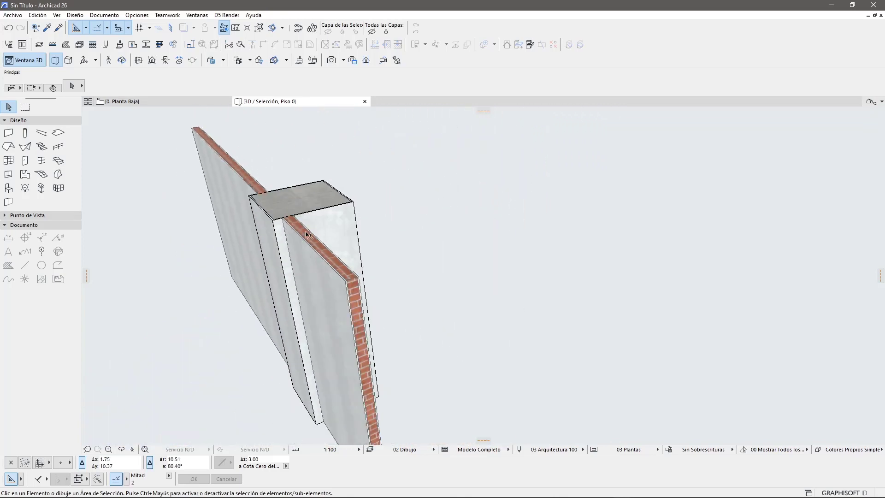
scroll(324, 261, up, 1)
scroll(330, 251, up, 1)
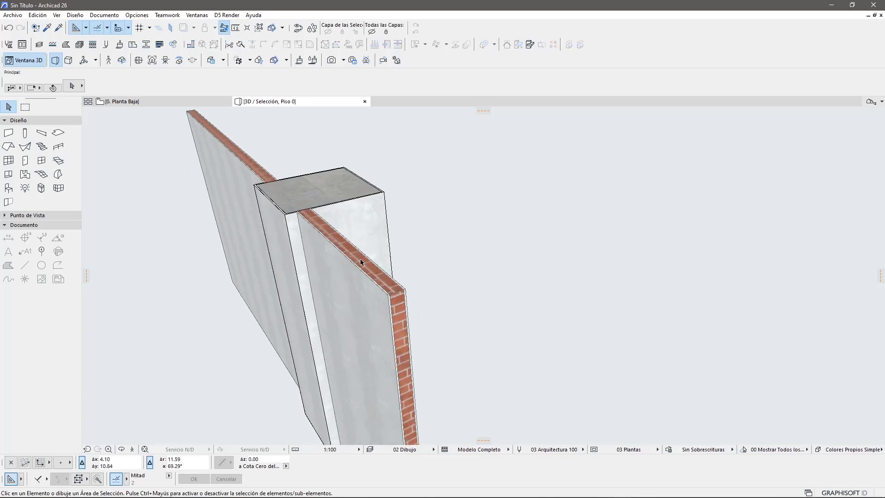
scroll(336, 235, up, 1)
scroll(348, 221, up, 1)
shift+middle_drag(347, 222, 267, 181)
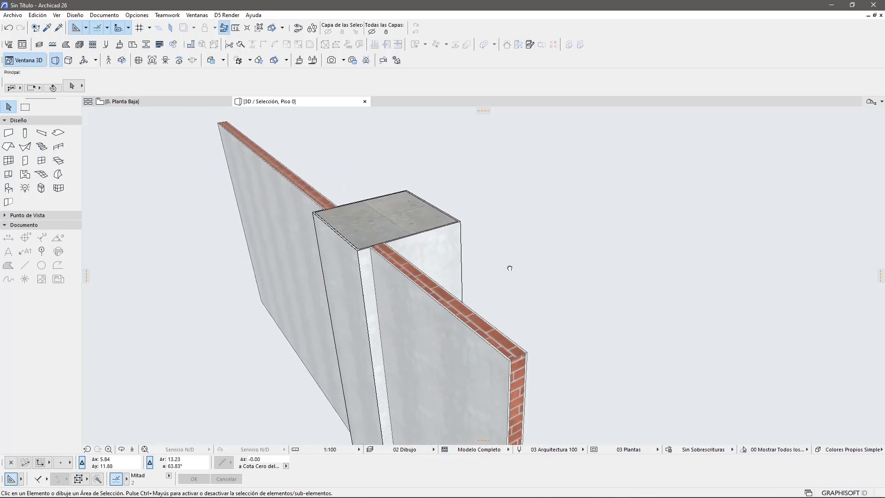
shift+middle_drag(509, 268, 495, 234)
mouse_move(436, 236)
shift+middle_down()
mouse_move(385, 217)
mouse_move(405, 256)
shift+middle_up()
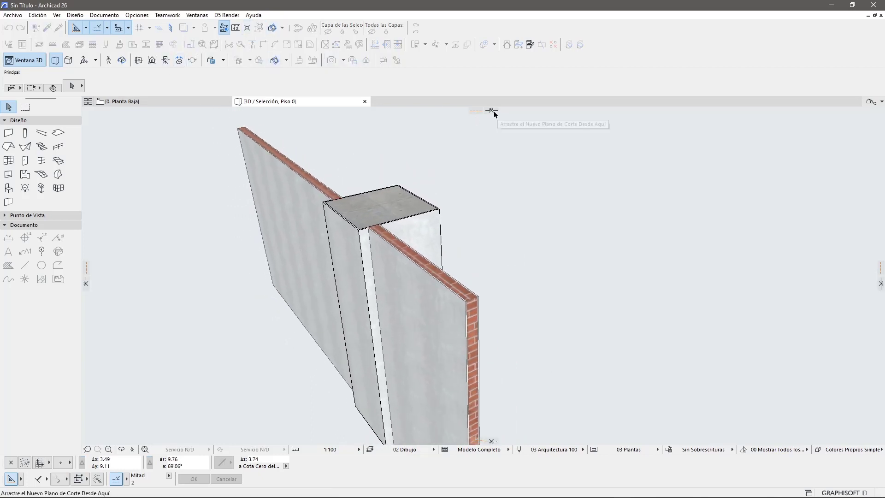
- Add a horizontal cutting plane through the tops of the column and wall
drag(492, 111, 495, 213)
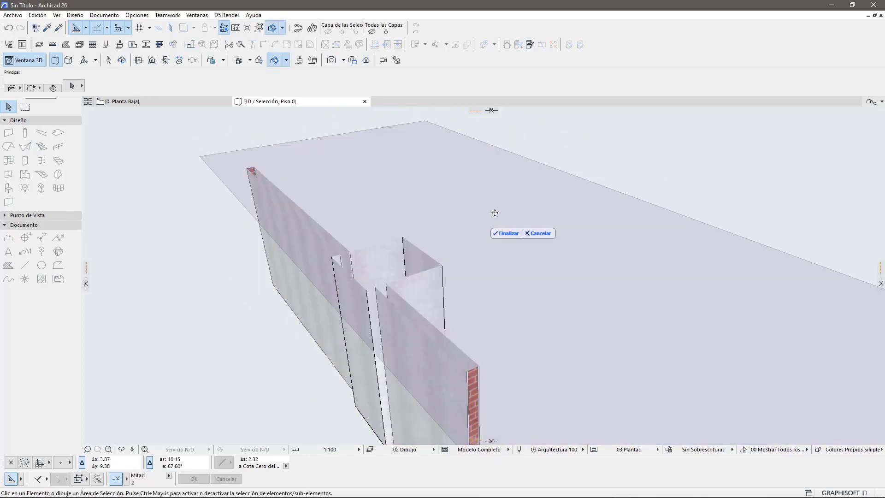
click(508, 233)
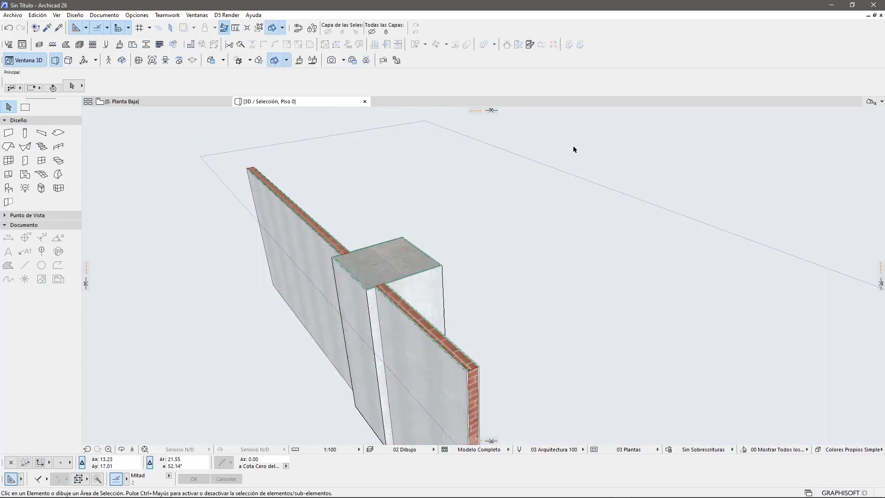
scroll(374, 276, up, 1)
scroll(374, 285, up, 2)
scroll(374, 284, up, 3)
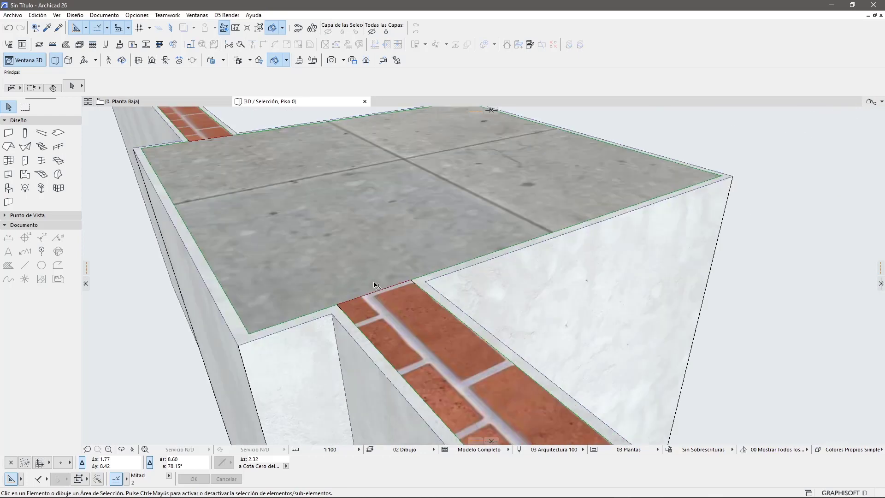
scroll(374, 285, down, 2)
scroll(379, 286, down, 3)
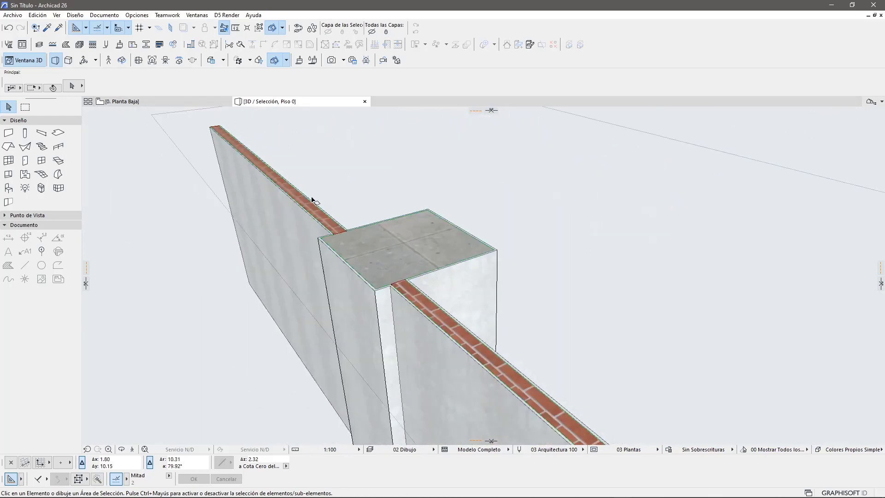
- Orbit to the brick wall's end, select the wall and open its settings
shift+middle_drag(434, 243, 480, 160)
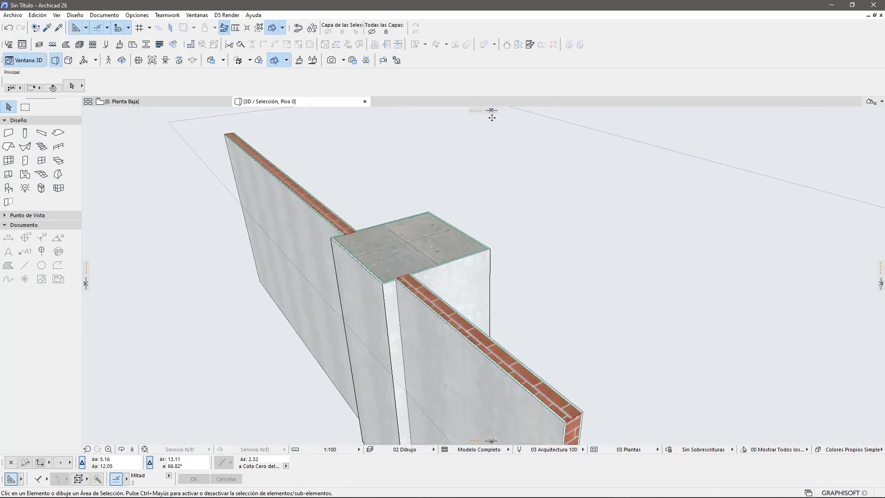
click(404, 196)
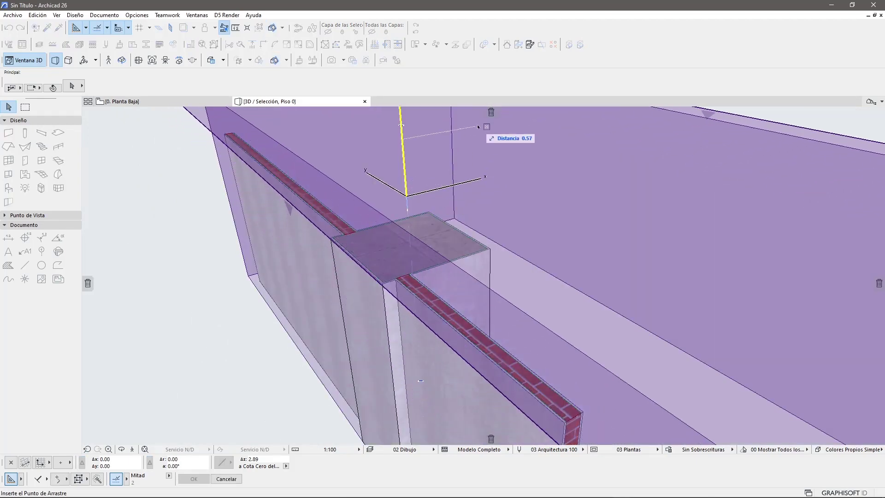
key(Escape)
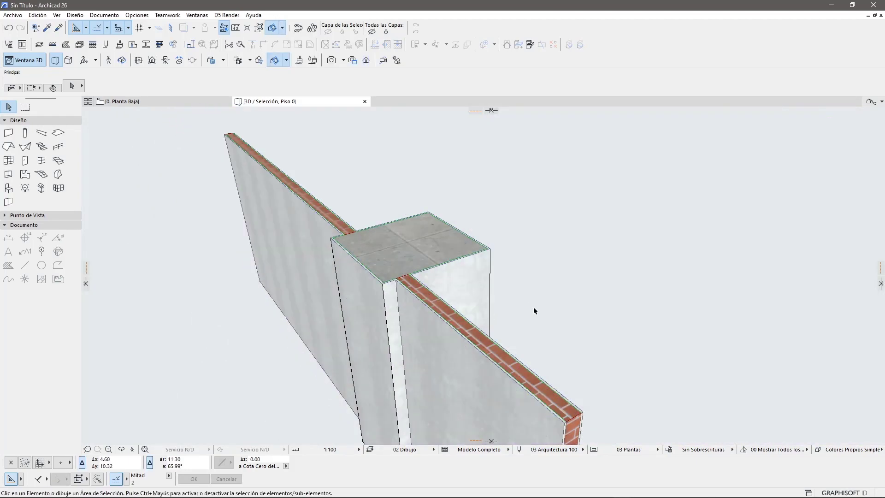
mouse_move(560, 305)
shift+middle_down()
mouse_move(497, 292)
mouse_move(486, 229)
mouse_move(415, 291)
shift+middle_up()
scroll(376, 285, up, 5)
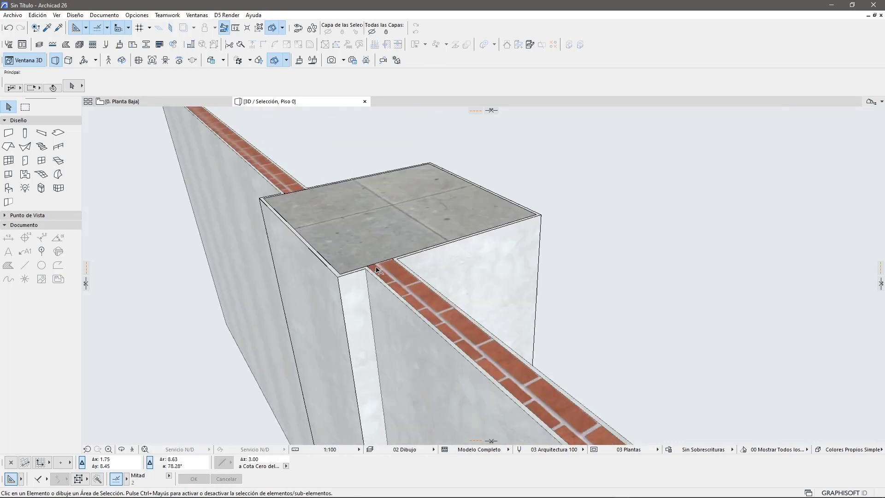
click(376, 285)
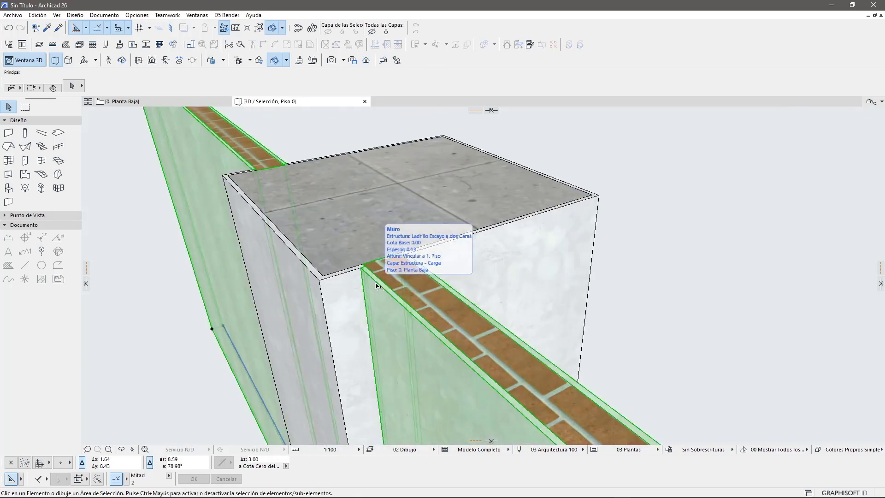
click(72, 86)
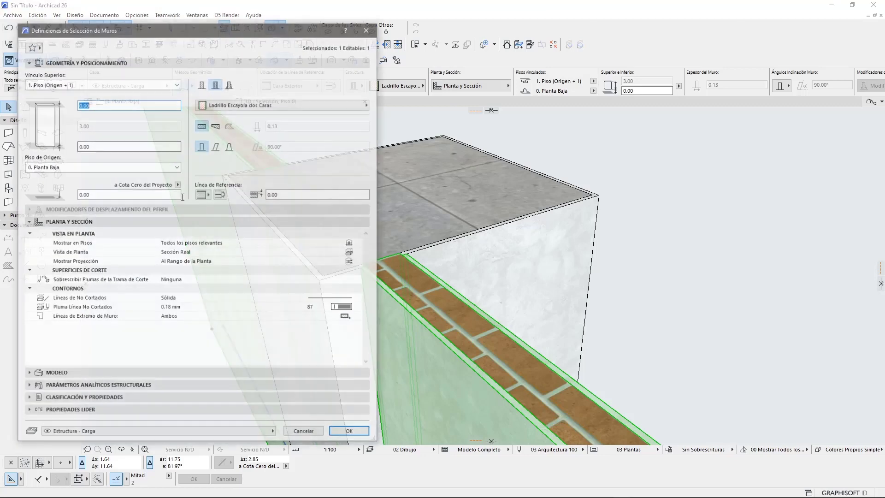
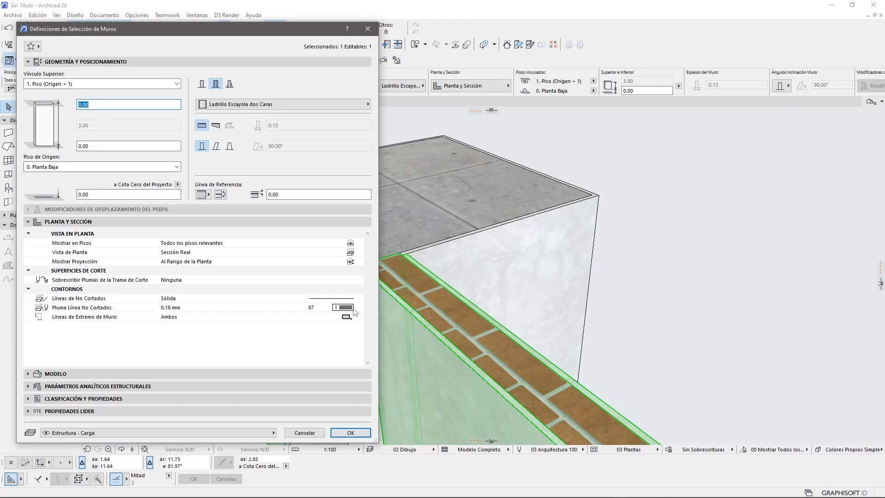
- Check the concrete column's Uncut Line Pen in its settings and cancel without changes
click(351, 432)
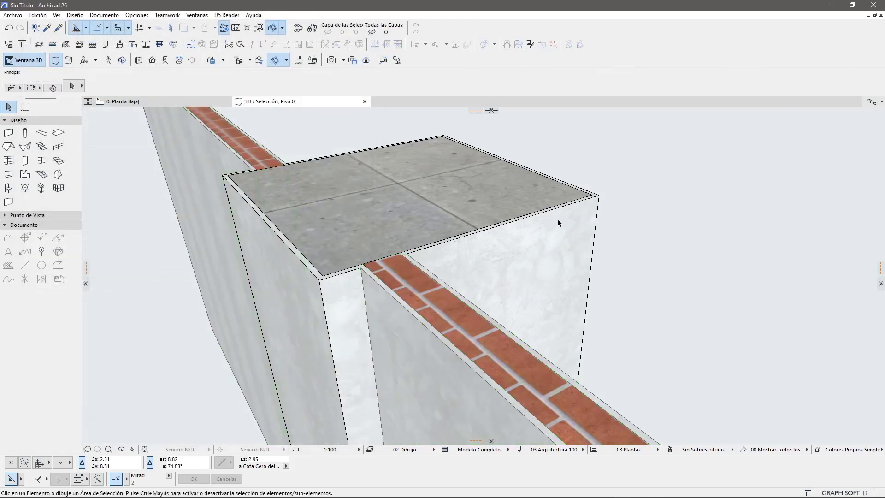
click(547, 214)
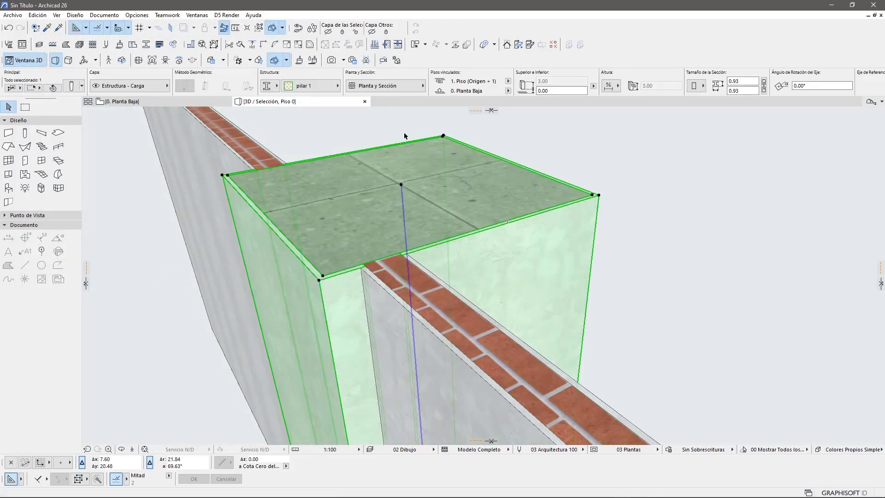
click(72, 87)
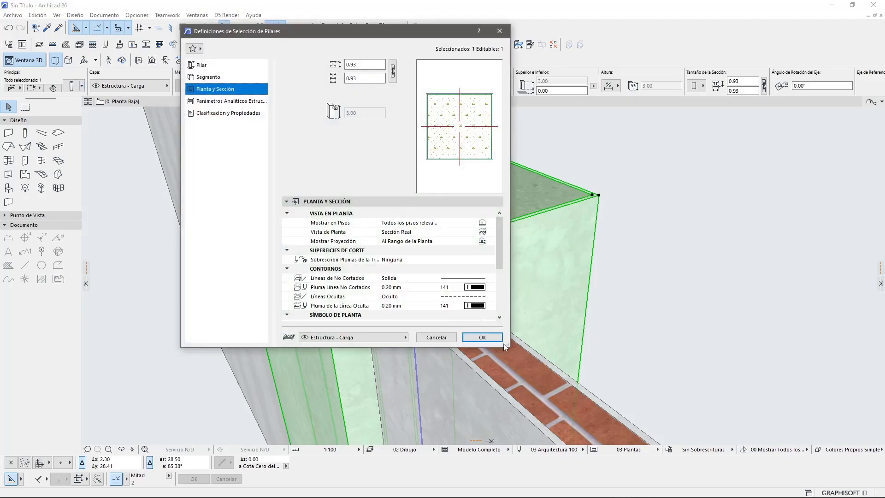
drag(506, 347, 508, 391)
click(452, 310)
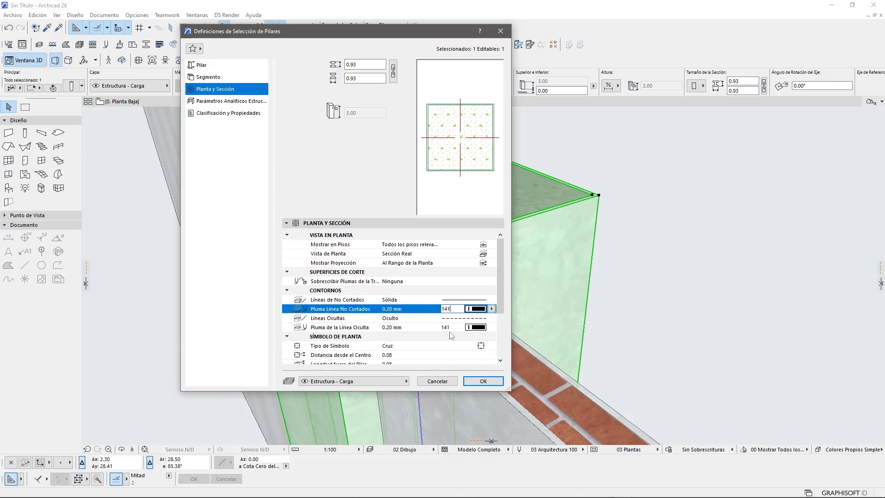
click(446, 381)
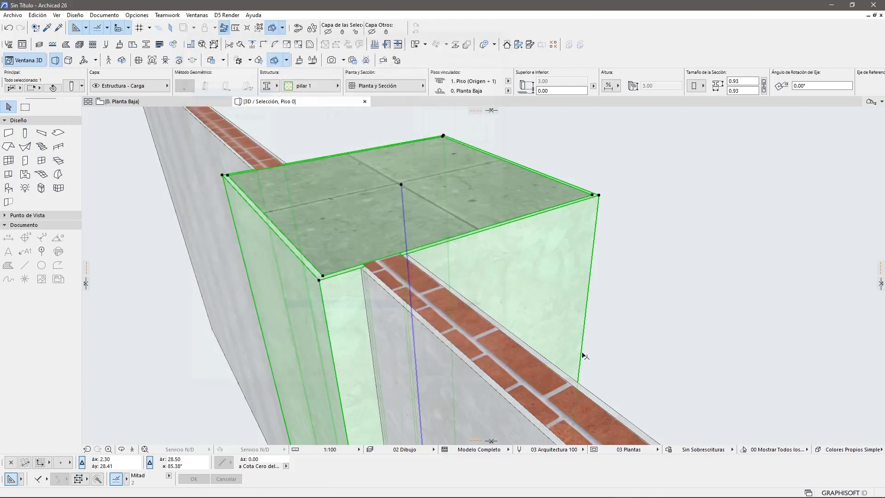
- Check the brick wall's Uncut Line Pen setting and close its settings unchanged
click(582, 366)
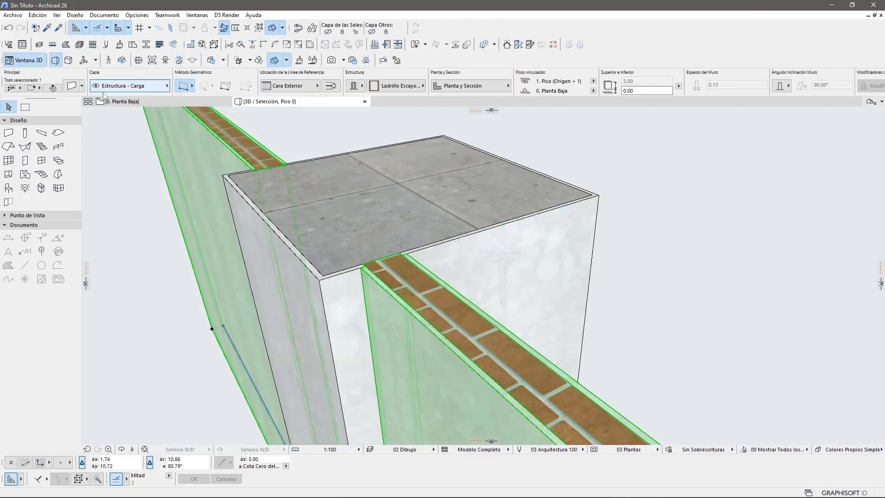
double_click(225, 262)
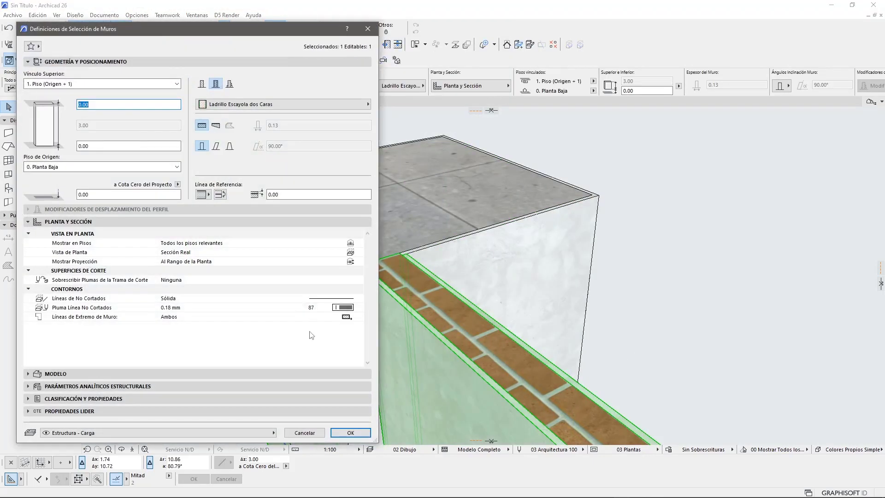
click(322, 307)
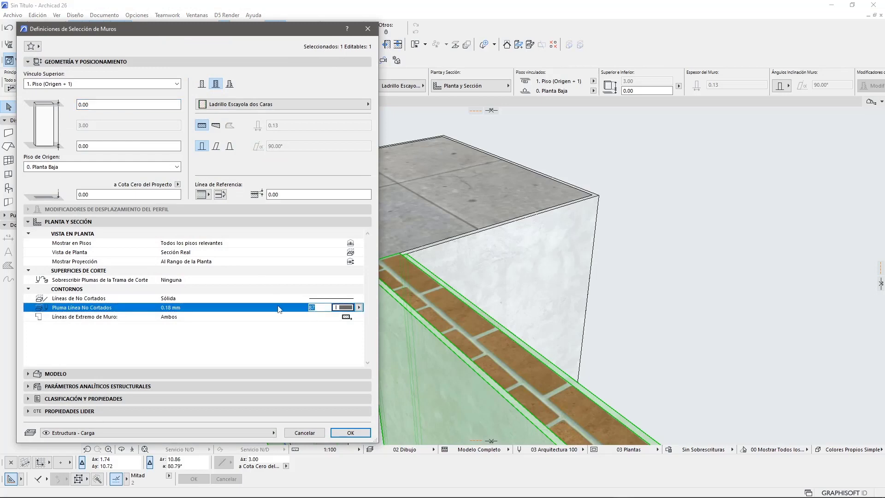
text(141)
click(348, 433)
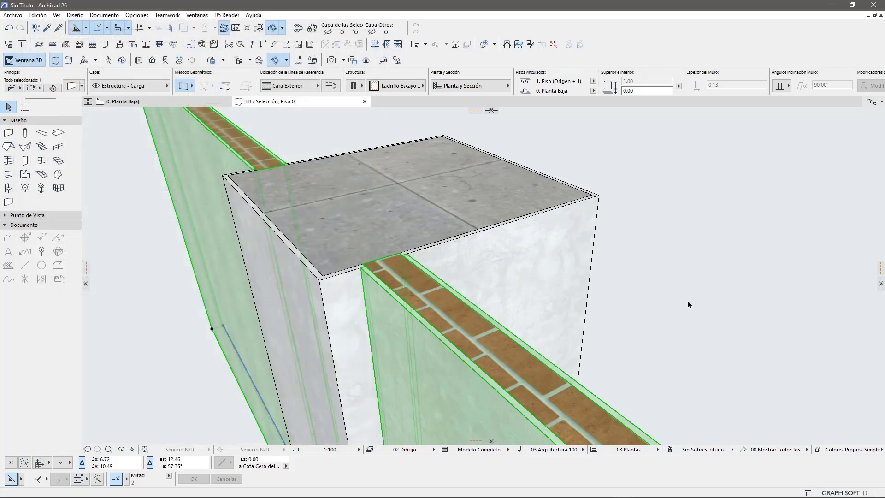
- Orbit the 3D view for an oblique look at the wall-column joint
click(687, 301)
shift+middle_drag(669, 303, 515, 264)
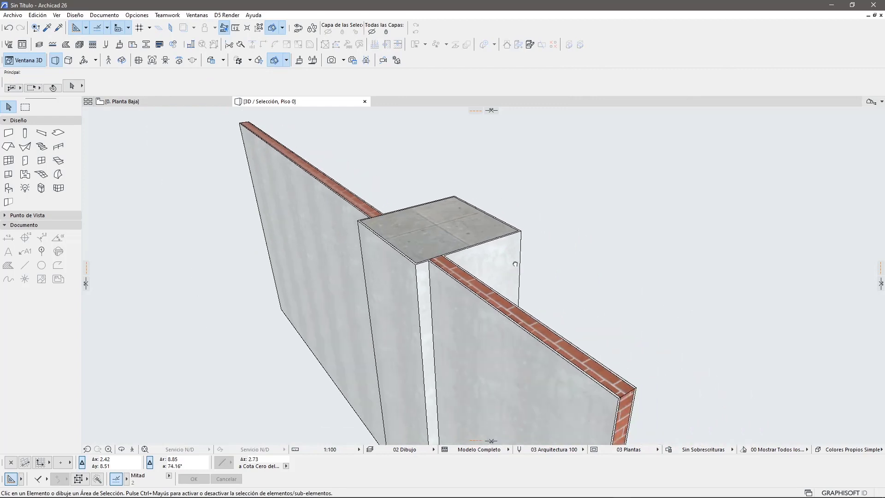
scroll(515, 264, up, 1)
scroll(515, 264, up, 1)
scroll(546, 266, up, 2)
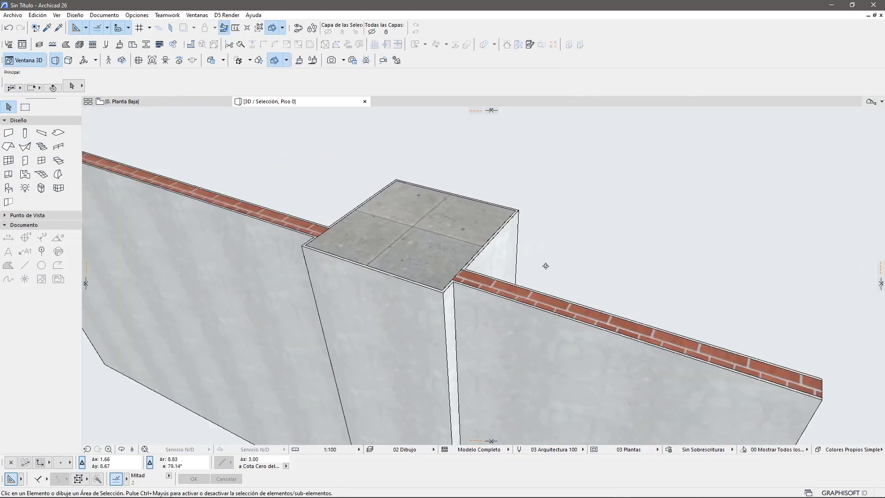
mouse_move(545, 266)
shift+middle_down()
mouse_move(386, 313)
mouse_move(404, 268)
mouse_move(190, 95)
shift+middle_up()
- Show the 0. Planta Baja plan framed on the three columns
click(186, 98)
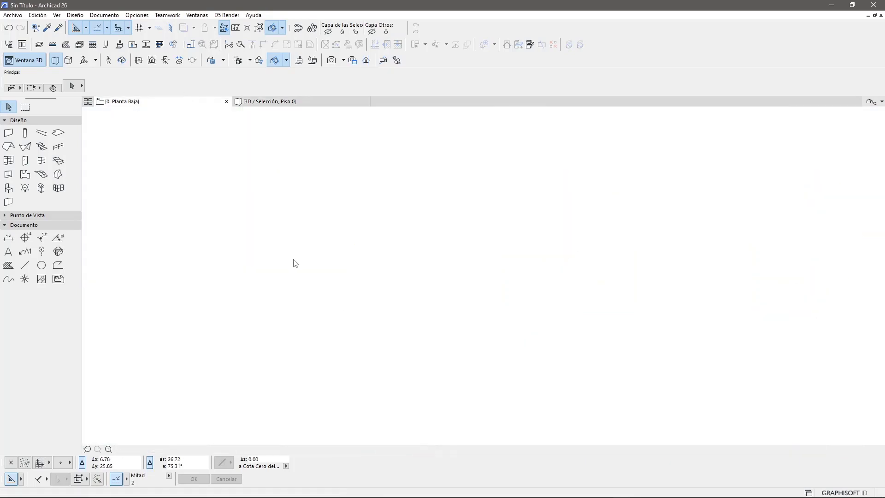
middle_drag(363, 265, 273, 286)
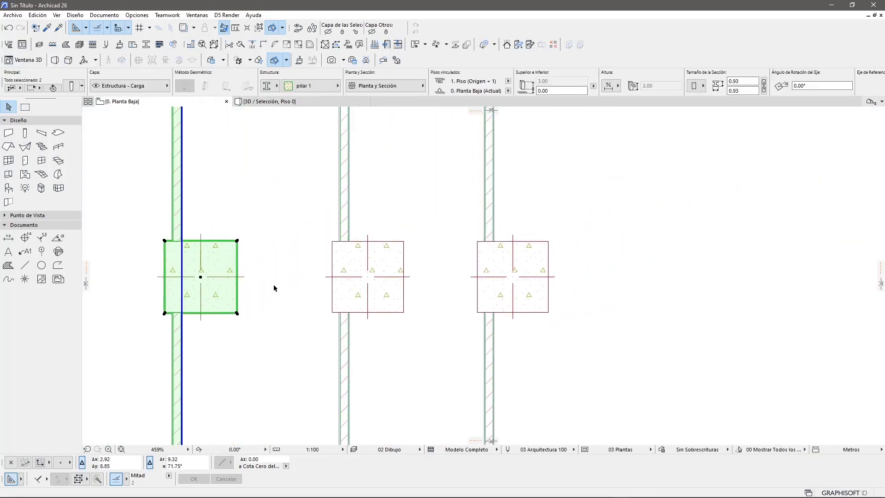
click(274, 276)
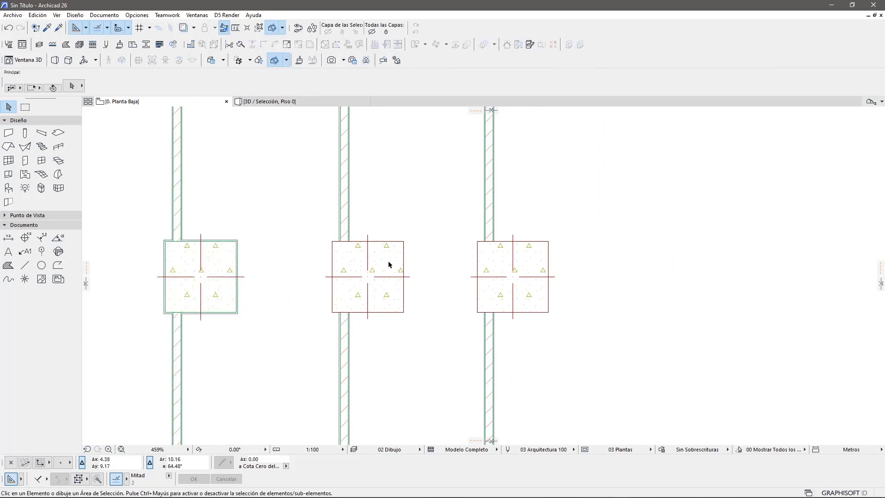
click(351, 222)
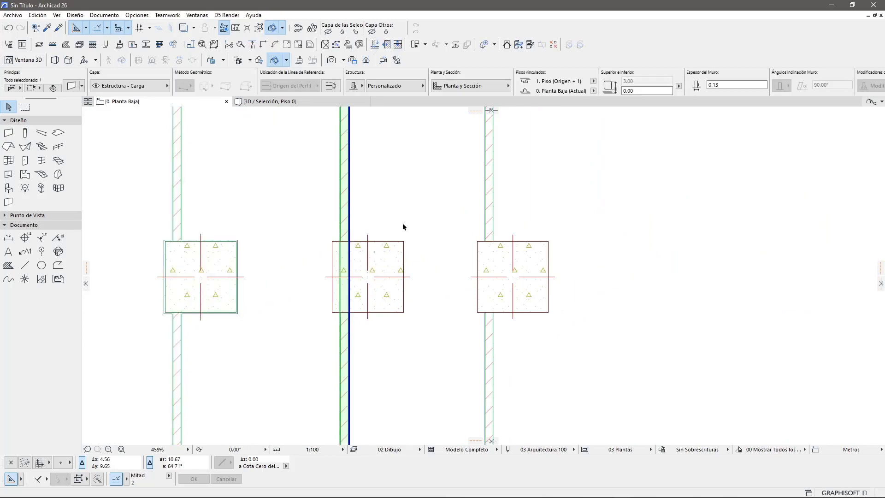
scroll(395, 222, right, 2)
scroll(394, 221, down, 1)
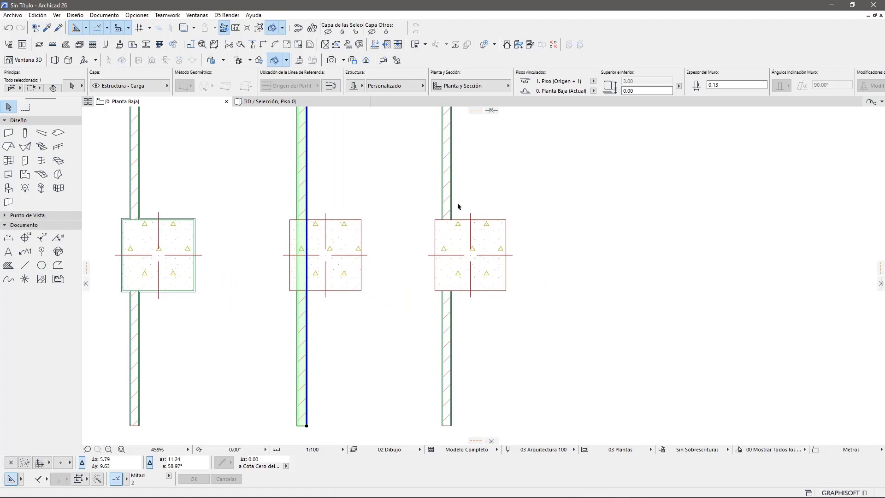
click(270, 238)
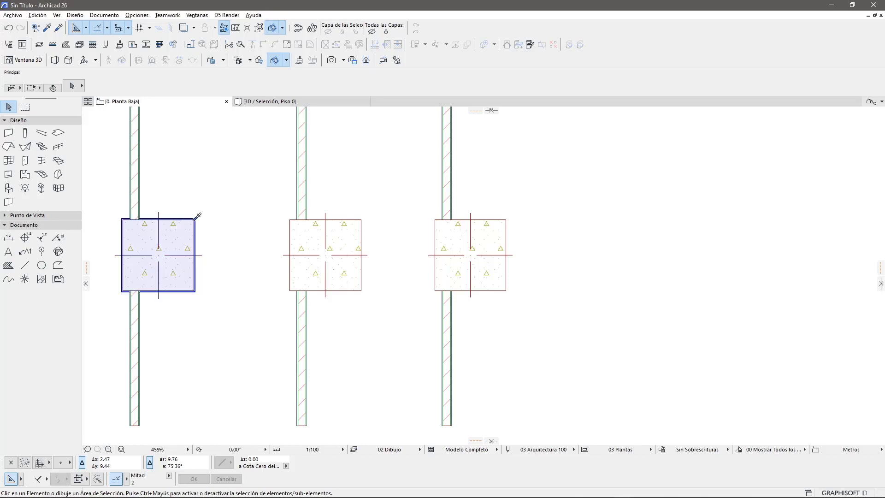
- Copy the left column's parameters onto the middle and right columns with the eyedropper
alt+click(194, 218)
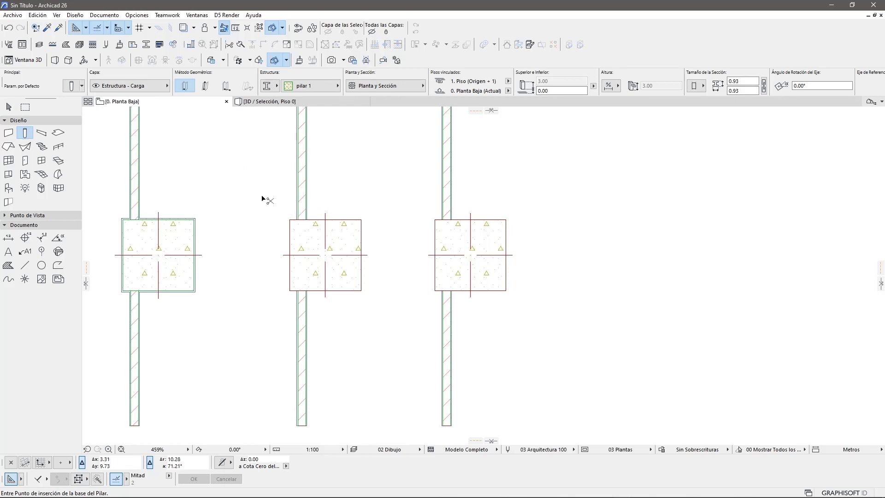
ctrl+alt+click(362, 217)
ctrl+alt+click(471, 213)
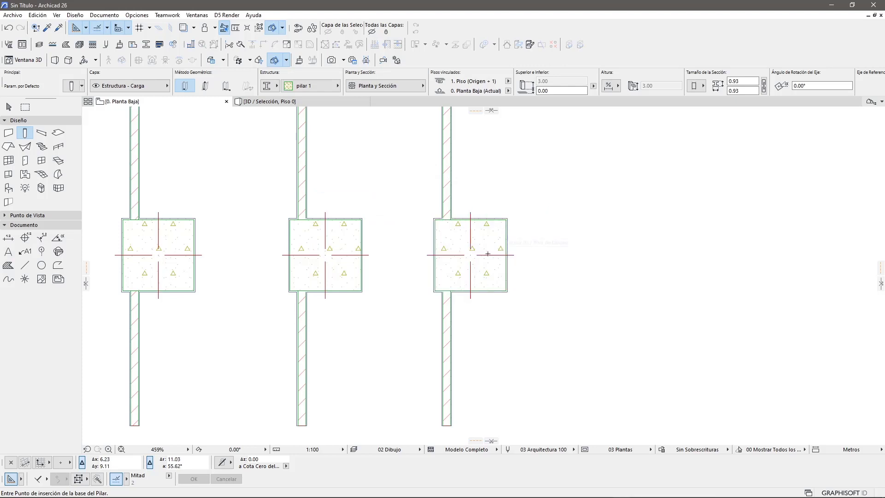
scroll(405, 277, up, 2)
middle_drag(405, 277, 466, 280)
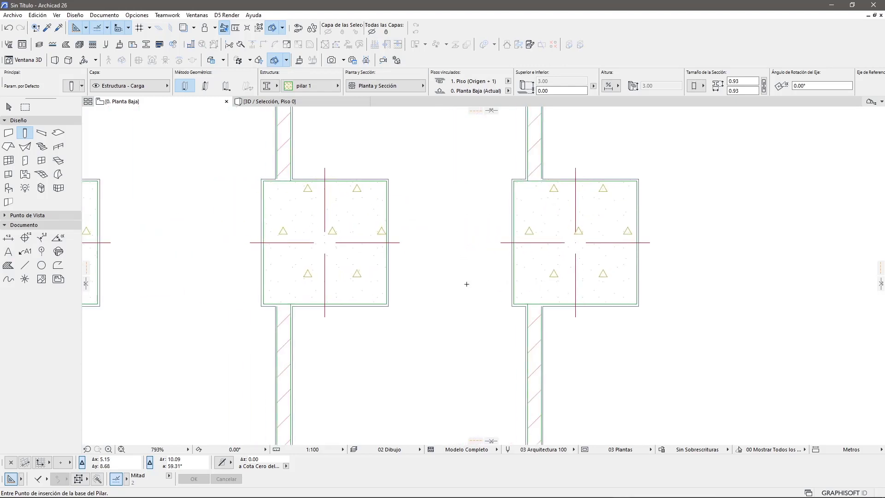
scroll(466, 281, down, 2)
click(8, 107)
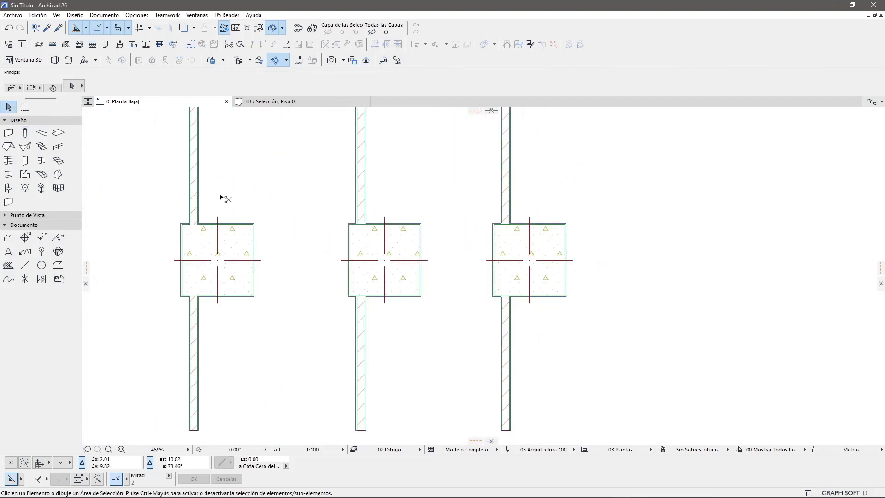
- Undo the parameter injection and give the middle and right columns the pilar 1 profile
key(ctrl+z)
key(ctrl+z)
key(Escape)
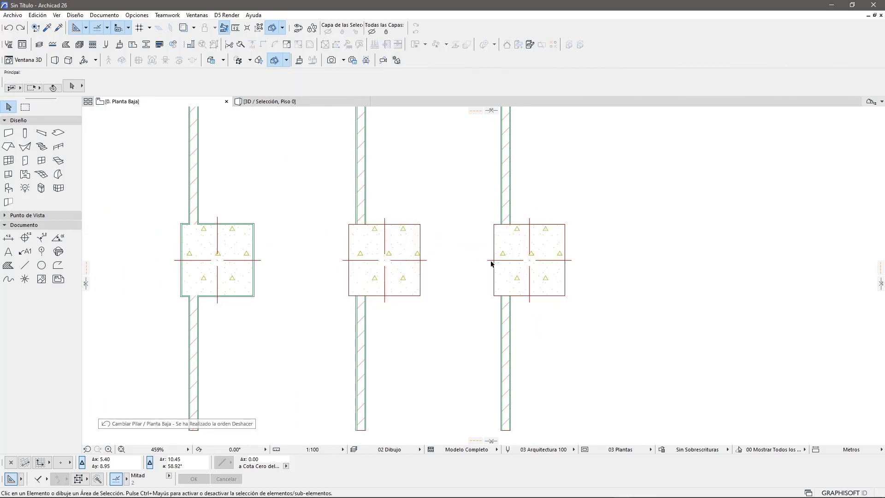
click(533, 262)
shift+click(404, 263)
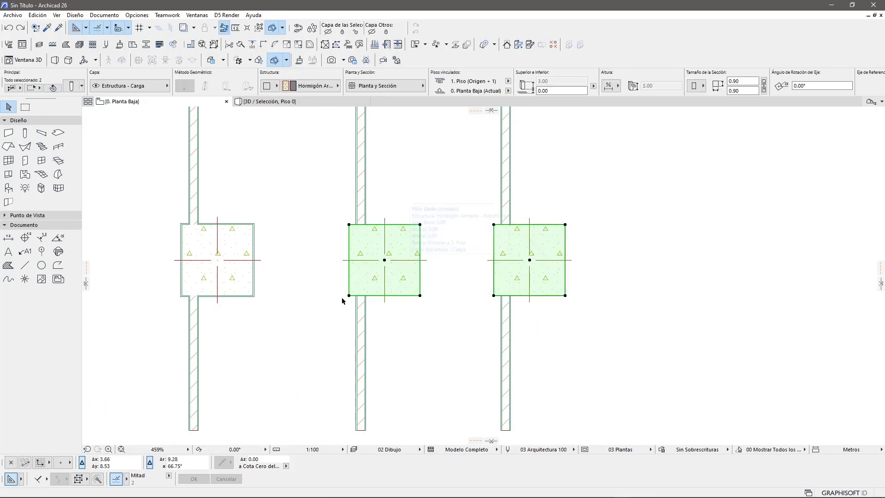
click(271, 86)
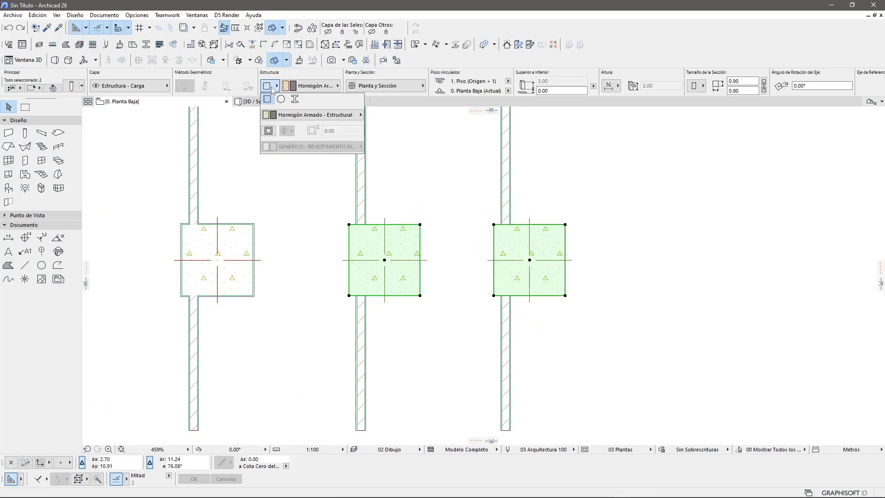
click(294, 99)
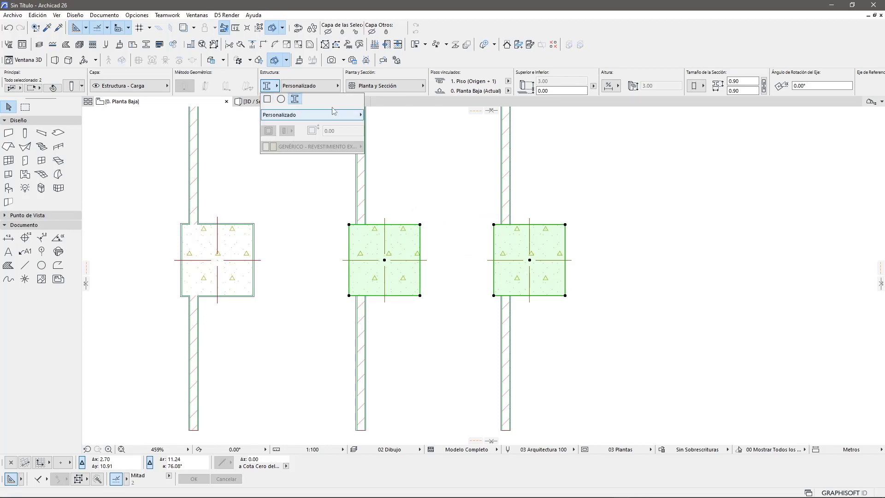
click(325, 87)
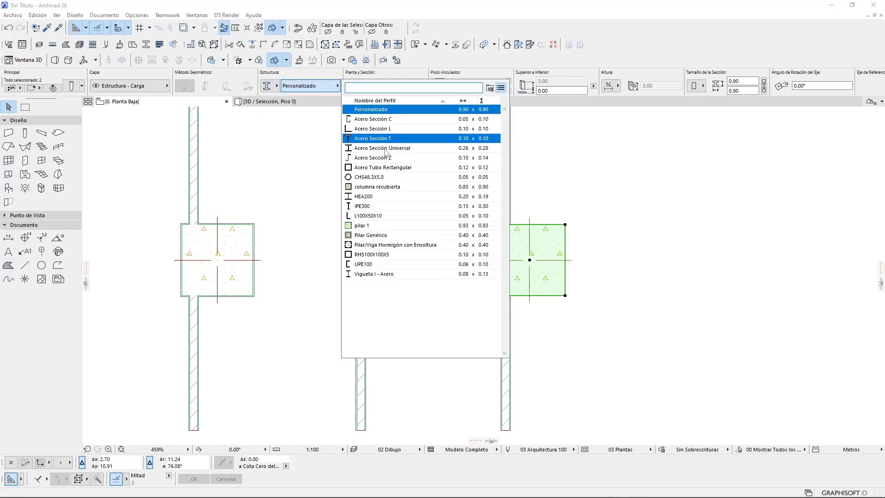
click(382, 226)
click(316, 348)
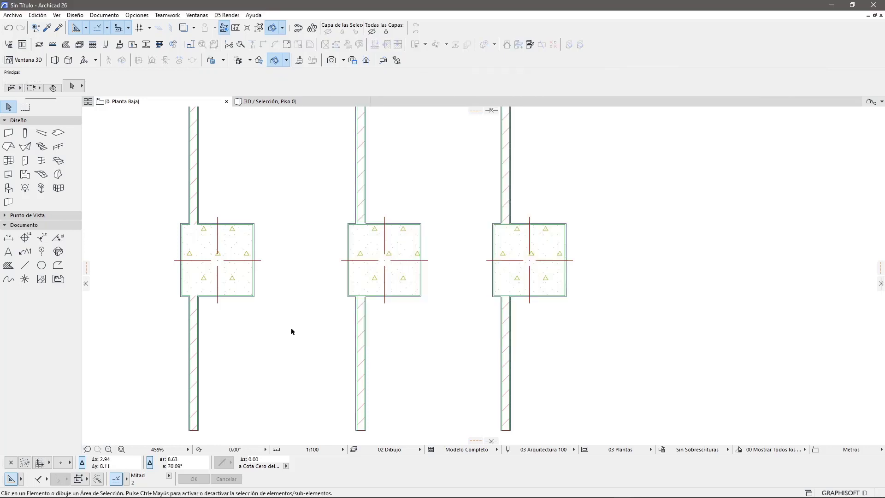
- Zoom and pan the ground-floor plan until all three columns are visible
scroll(350, 250, up, 2)
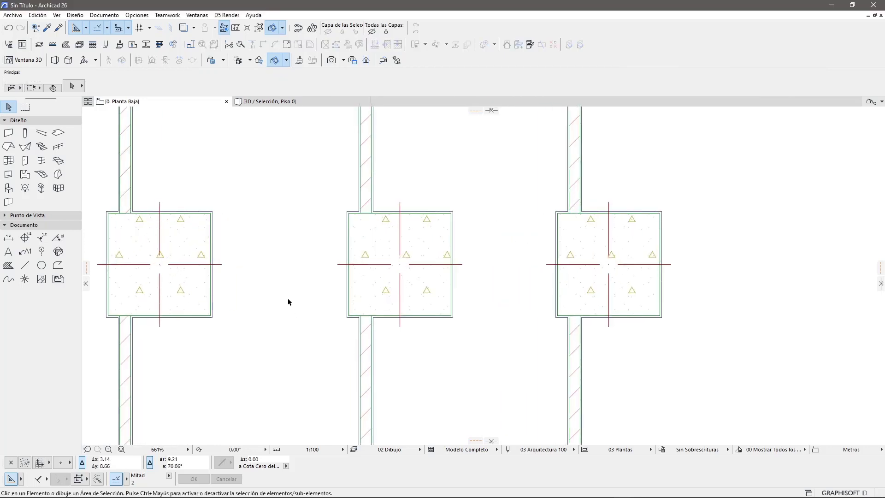
scroll(152, 217, up, 2)
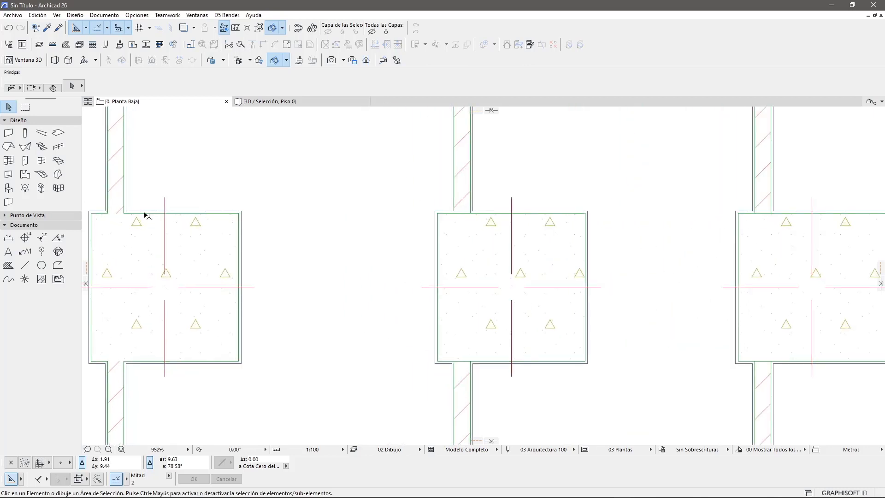
middle_drag(148, 217, 218, 208)
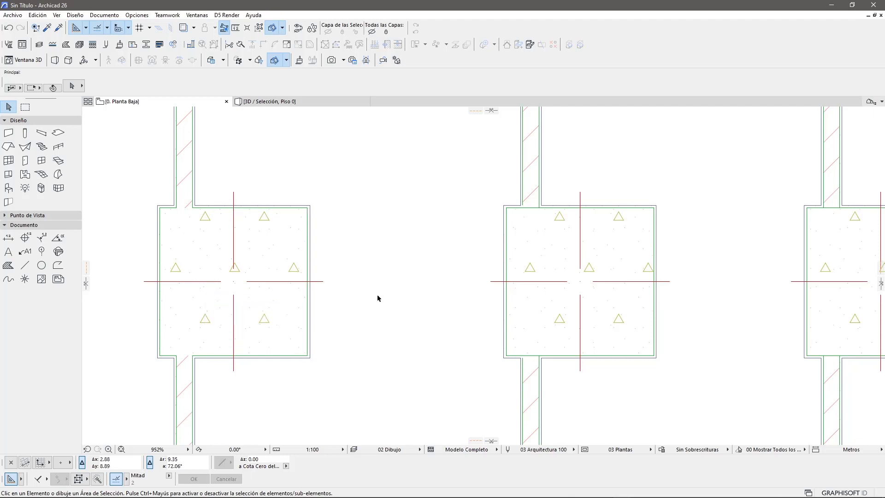
scroll(378, 298, down, 2)
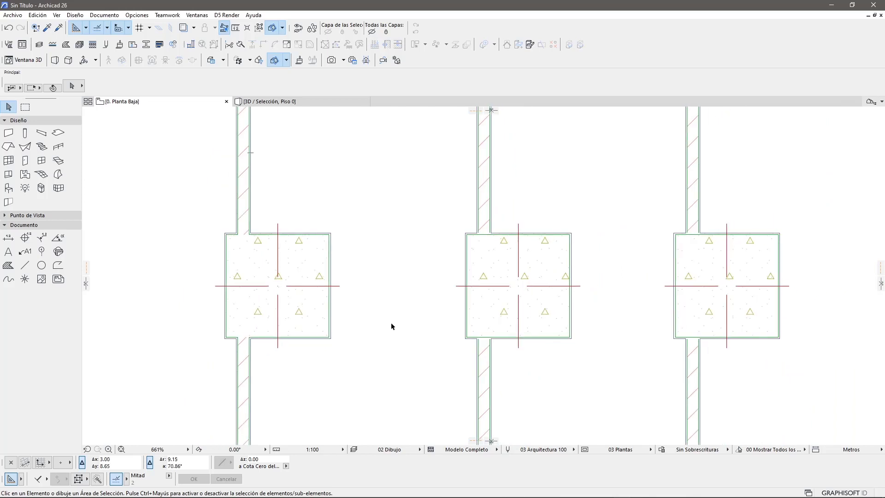
middle_drag(375, 326, 292, 298)
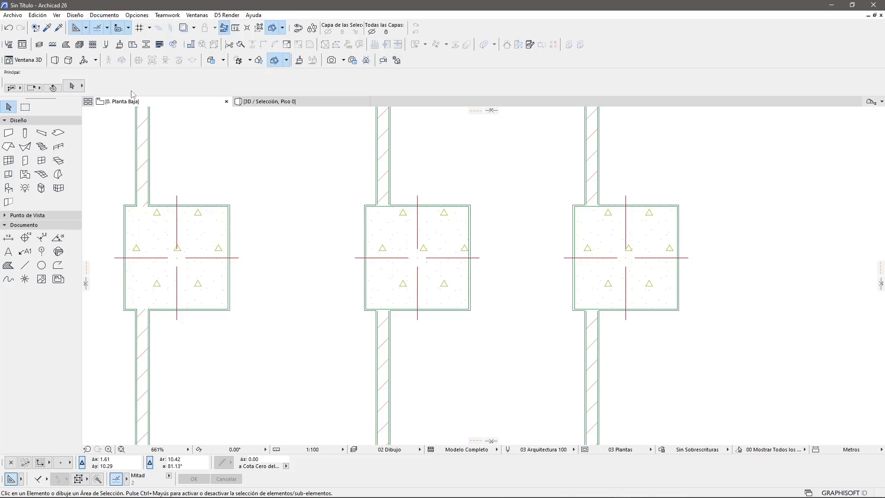
- In the 3D view, orbit and zoom around the wall-column junction
click(285, 103)
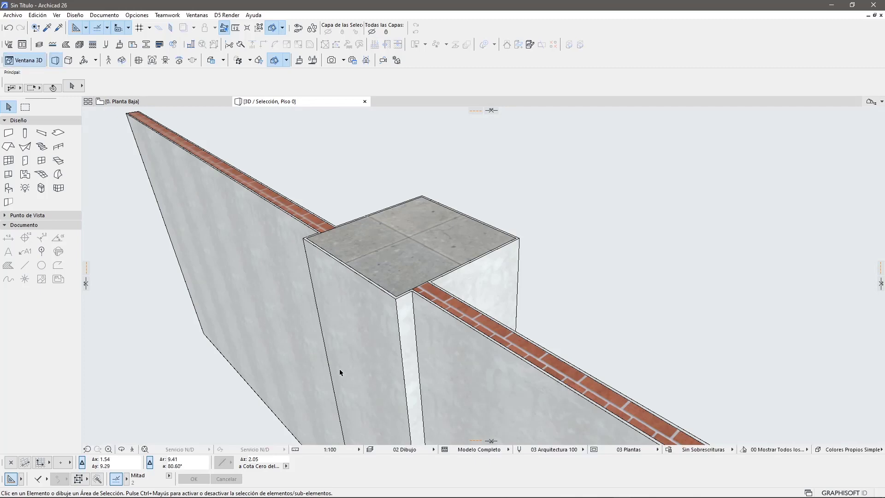
mouse_move(339, 368)
shift+middle_down()
mouse_move(385, 255)
mouse_move(471, 303)
shift+middle_up()
scroll(386, 256, up, 5)
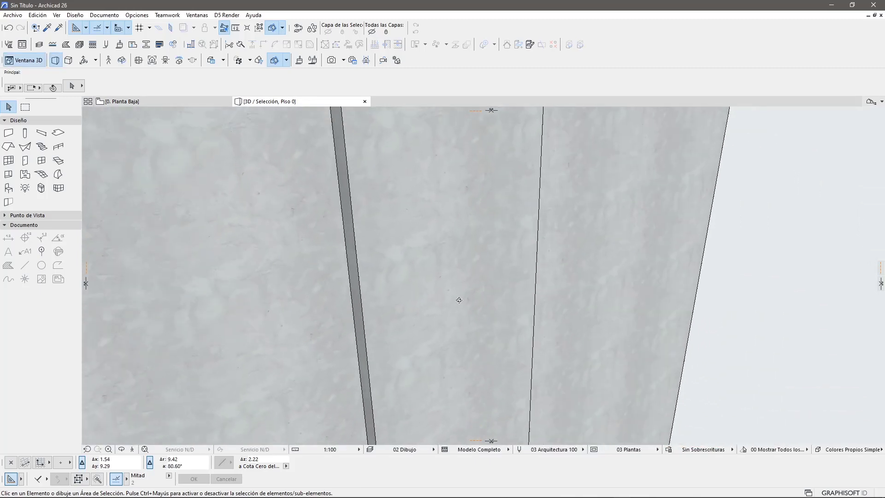
scroll(481, 289, down, 5)
scroll(492, 258, up, 5)
shift+middle_drag(492, 258, 435, 247)
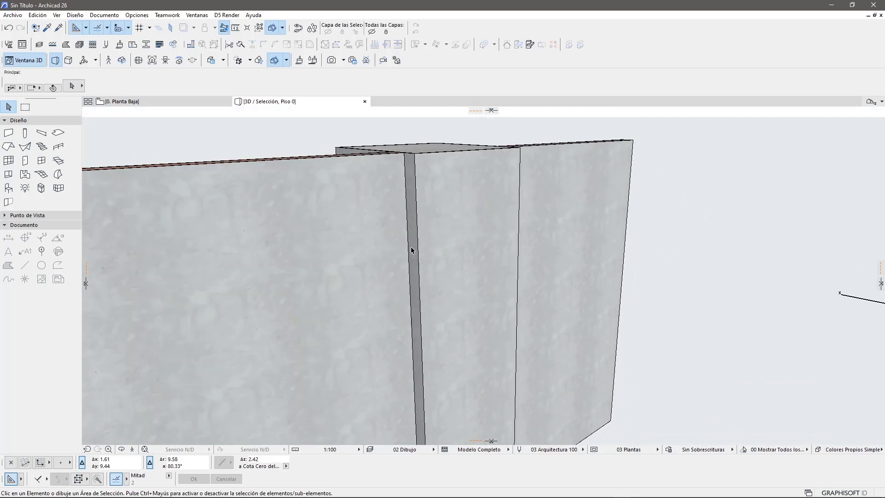
mouse_move(539, 234)
shift+middle_down()
mouse_move(478, 256)
mouse_move(294, 257)
mouse_move(656, 252)
mouse_move(537, 290)
mouse_move(505, 275)
mouse_move(528, 267)
shift+middle_up()
scroll(530, 258, down, 2)
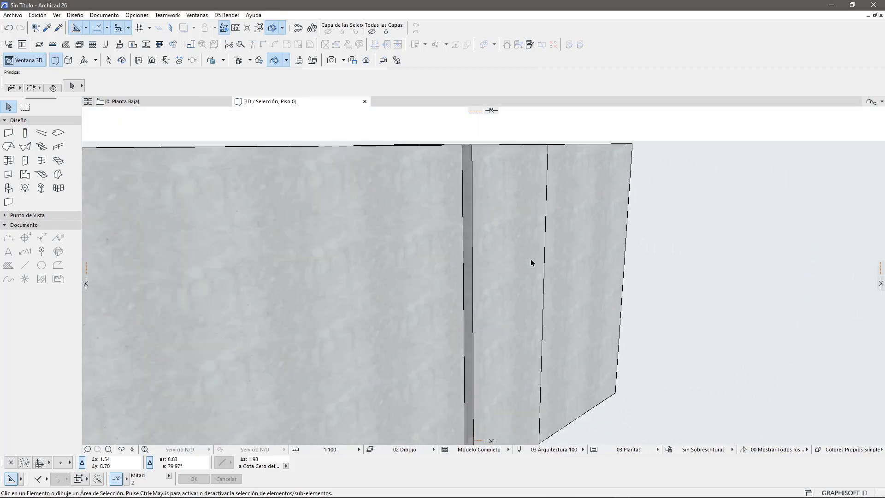
scroll(530, 259, down, 3)
mouse_move(529, 356)
shift+middle_down()
mouse_move(507, 339)
mouse_move(553, 316)
mouse_move(586, 316)
mouse_move(450, 345)
mouse_move(463, 286)
mouse_move(507, 216)
shift+middle_up()
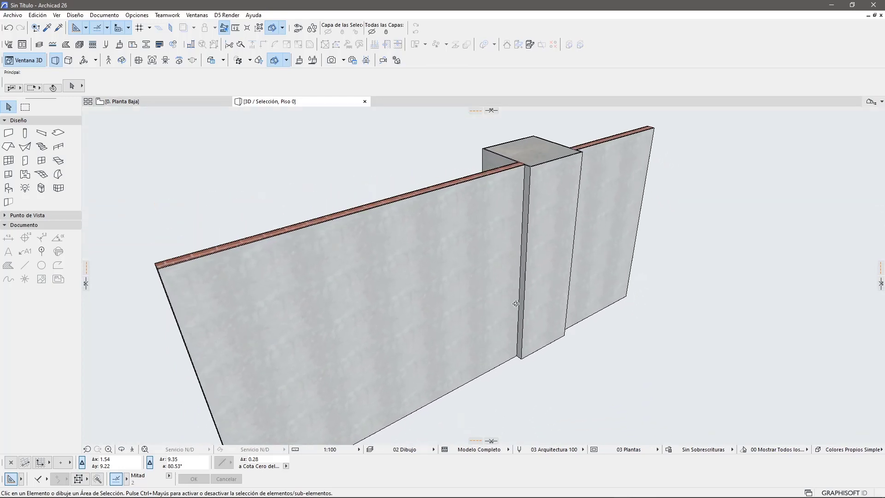
scroll(551, 147, up, 2)
scroll(532, 154, up, 2)
scroll(509, 201, up, 1)
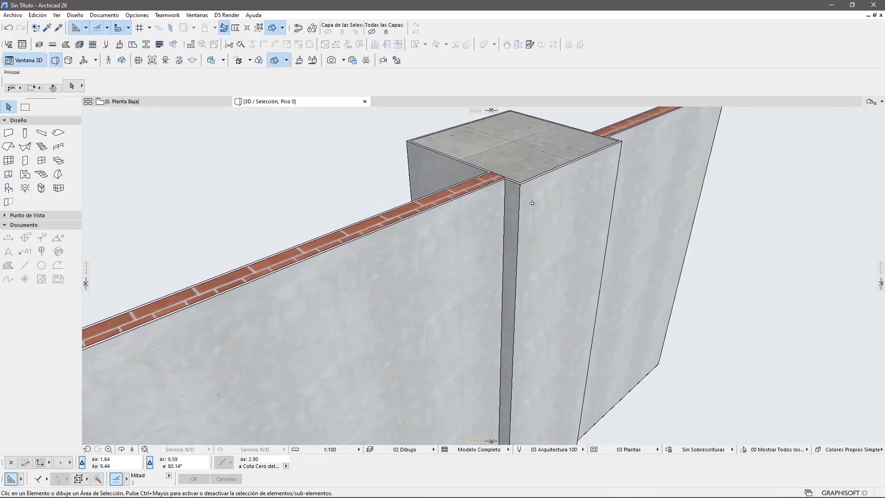
scroll(510, 200, up, 1)
scroll(512, 198, up, 1)
scroll(512, 198, up, 1)
scroll(511, 197, up, 1)
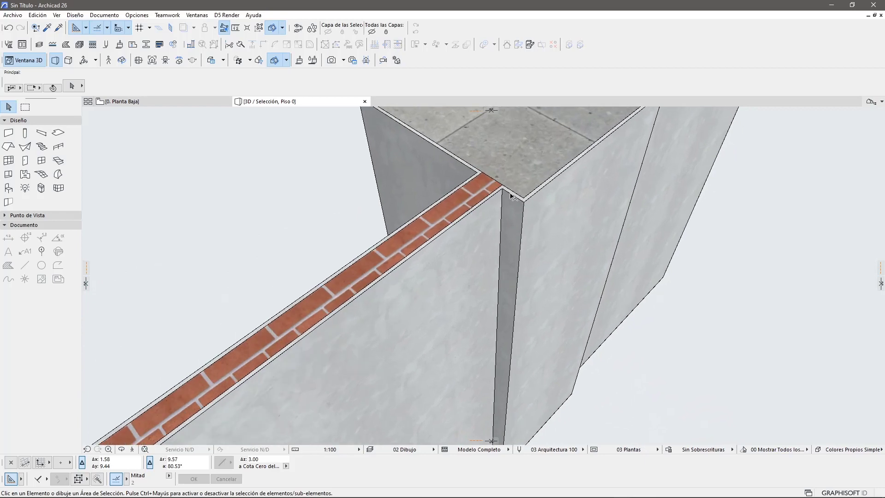
scroll(512, 195, up, 1)
- Select then deselect the concrete column, viewing its top and eye-level joint
click(510, 195)
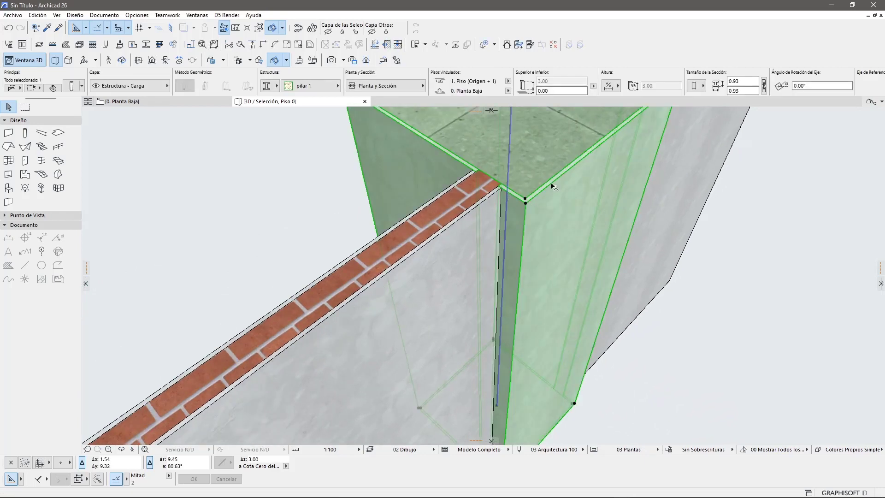
key(Escape)
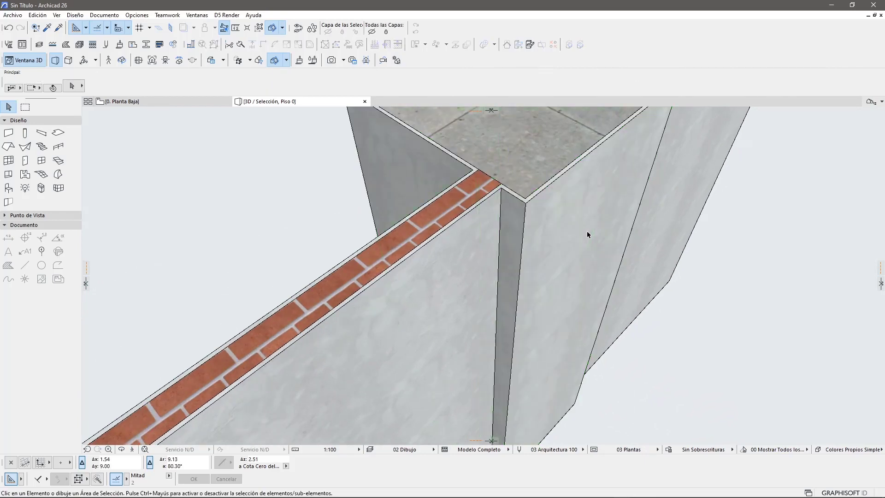
scroll(582, 242, down, 3)
scroll(561, 289, down, 2)
mouse_move(559, 310)
shift+middle_down()
mouse_move(643, 239)
mouse_move(562, 268)
shift+middle_up()
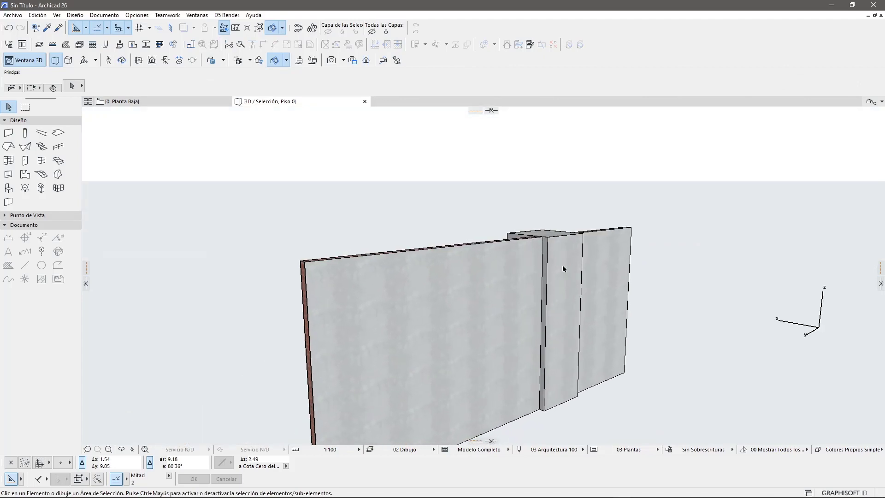
scroll(567, 276, up, 2)
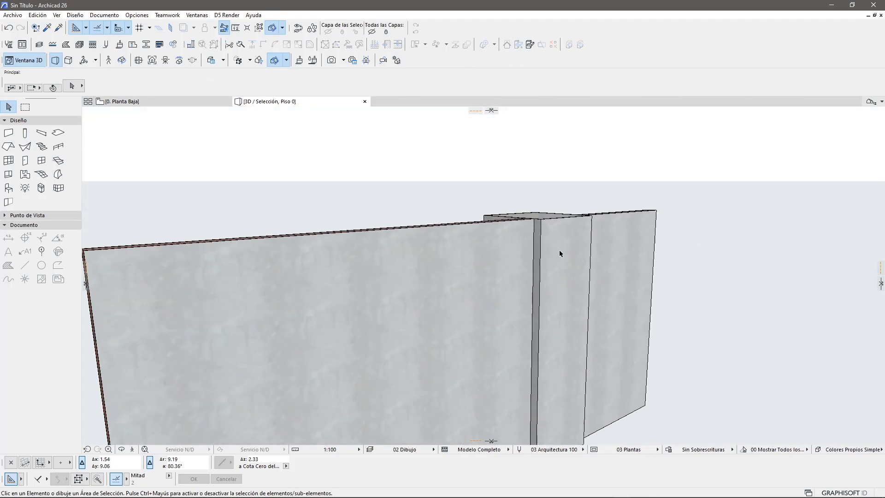
scroll(561, 251, up, 2)
scroll(554, 235, up, 1)
shift+middle_drag(553, 237, 594, 174)
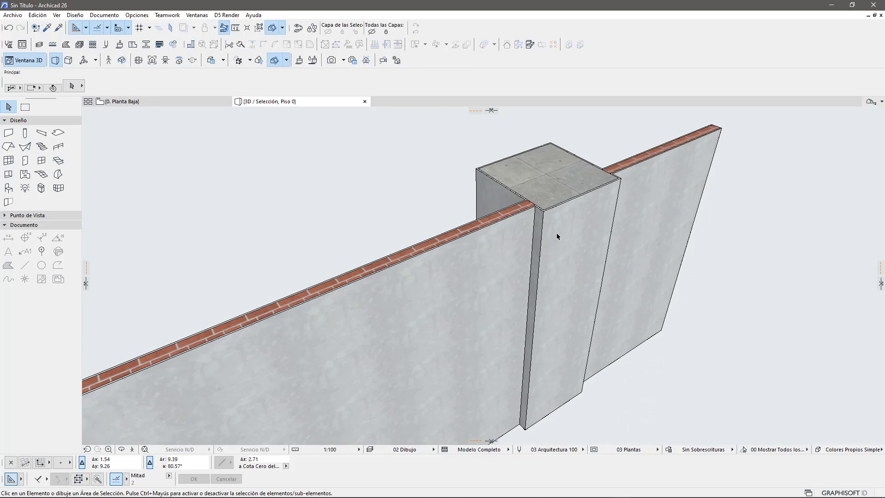
scroll(553, 229, down, 2)
mouse_move(574, 250)
shift+middle_down()
mouse_move(509, 294)
mouse_move(457, 290)
shift+middle_up()
scroll(545, 229, up, 2)
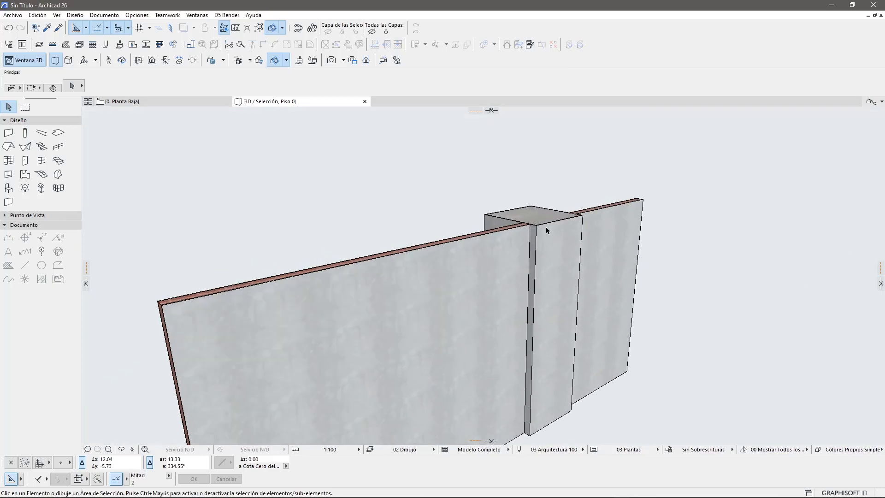
scroll(545, 230, up, 2)
scroll(545, 227, down, 2)
shift+middle_drag(546, 226, 549, 241)
scroll(549, 241, up, 2)
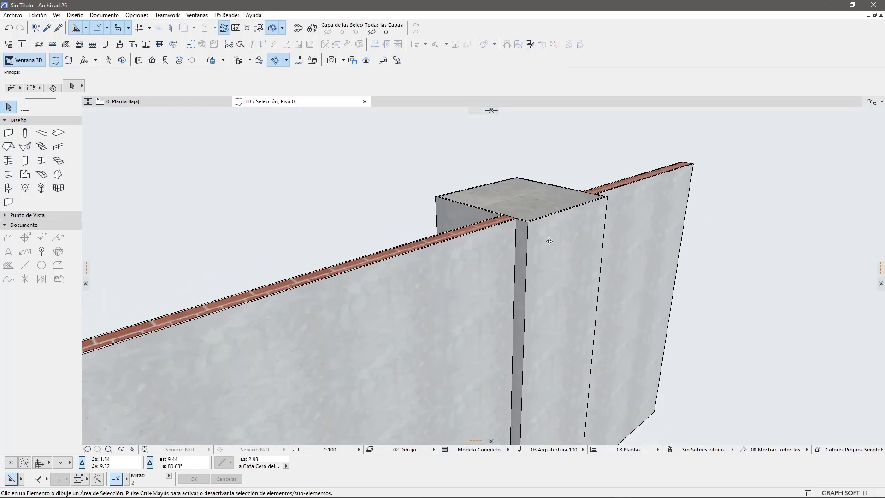
- Select the column, orbit to a frontal view of the wall, then deselect it
click(540, 221)
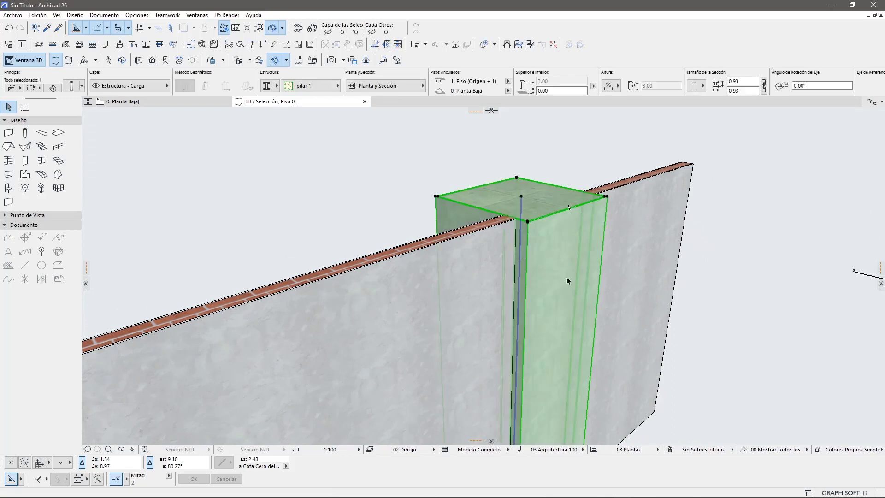
scroll(566, 276, up, 2)
scroll(550, 221, up, 2)
scroll(550, 221, down, 2)
scroll(593, 270, down, 2)
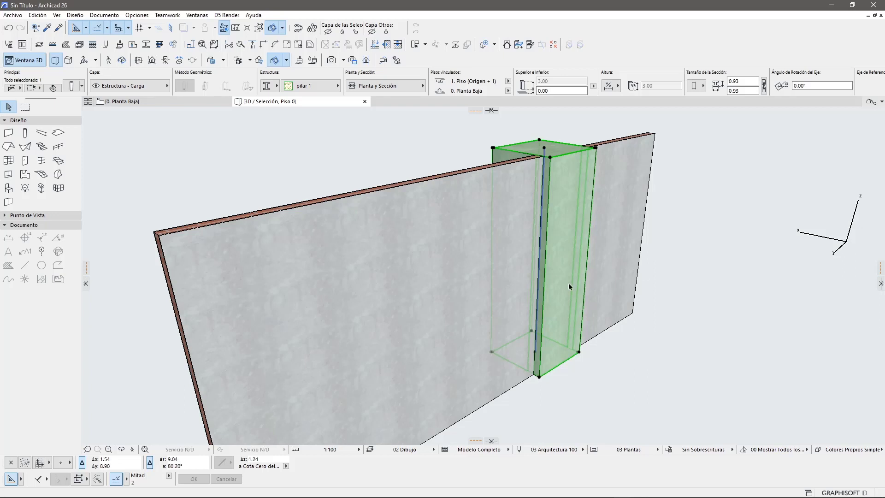
shift+middle_drag(562, 286, 552, 201)
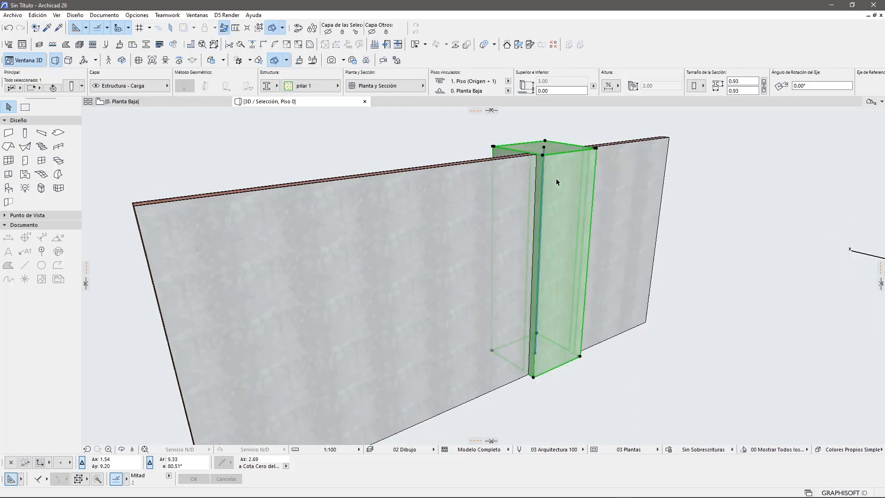
mouse_move(505, 264)
shift+middle_down()
mouse_move(554, 247)
mouse_move(614, 253)
shift+middle_up()
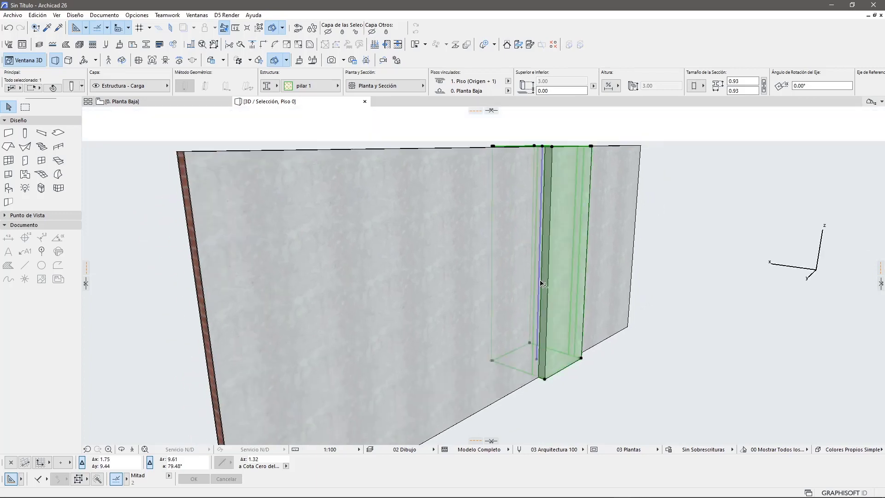
key(Escape)
scroll(590, 325, down, 3)
shift+middle_drag(501, 287, 461, 276)
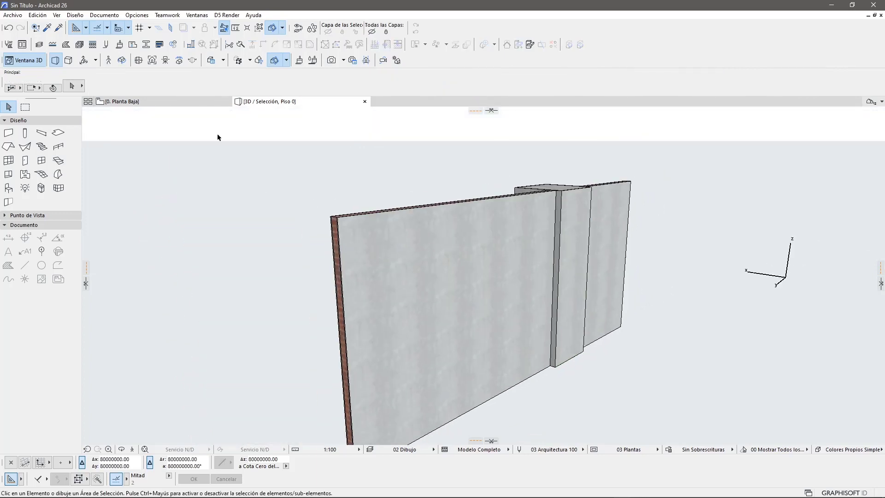
- Return from the floor plan to the 3D view and select the concrete column
click(199, 102)
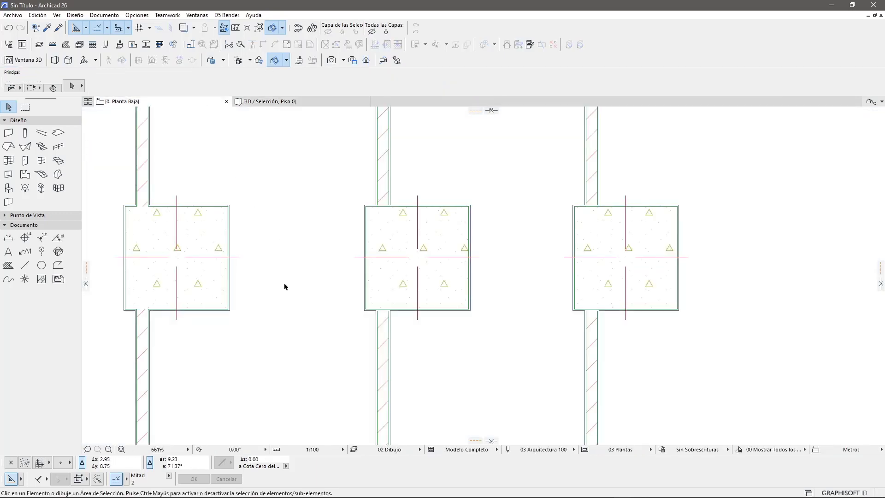
click(311, 104)
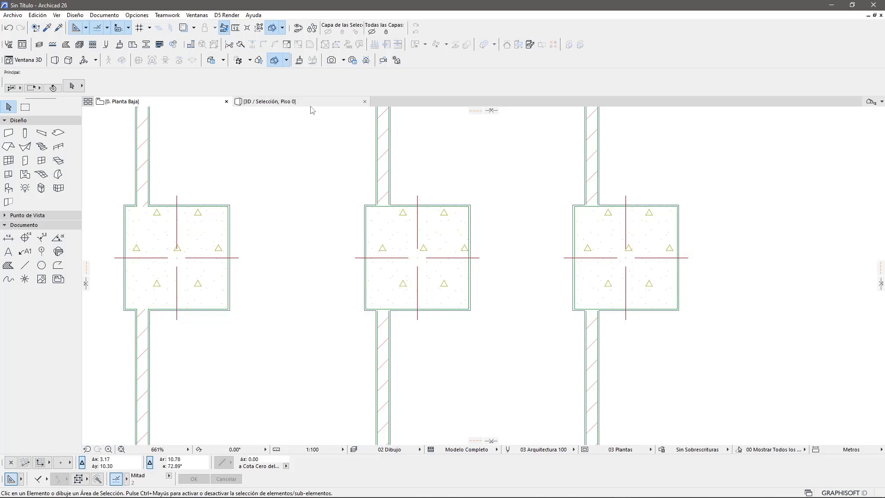
click(580, 264)
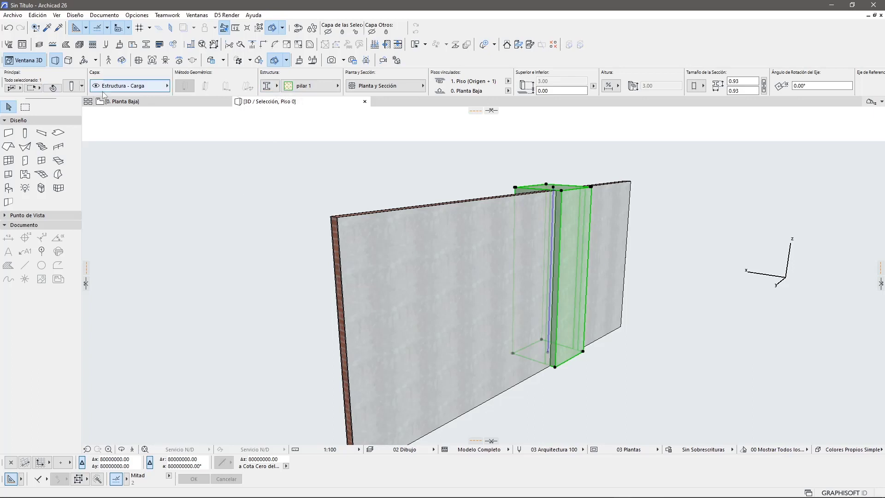
shift+middle_drag(501, 305, 520, 334)
click(517, 331)
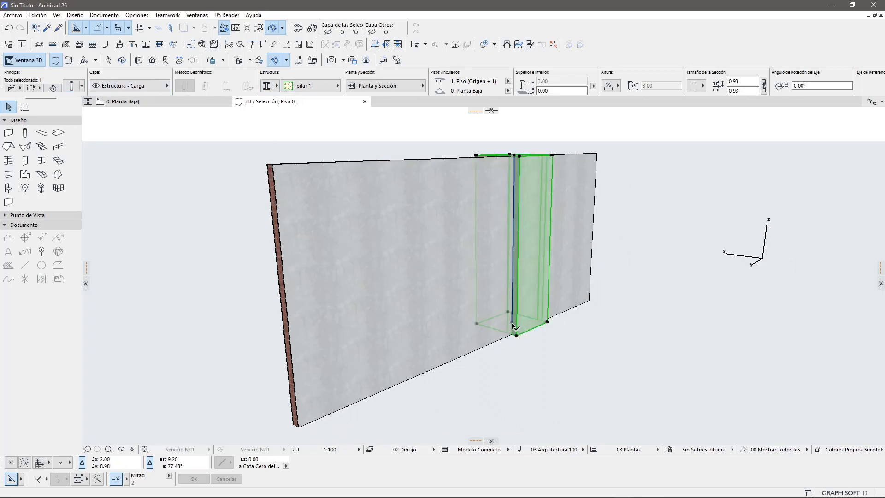
- Stretch the column down to -1.69 and split it 1.65 above the base
click(515, 328)
click(554, 368)
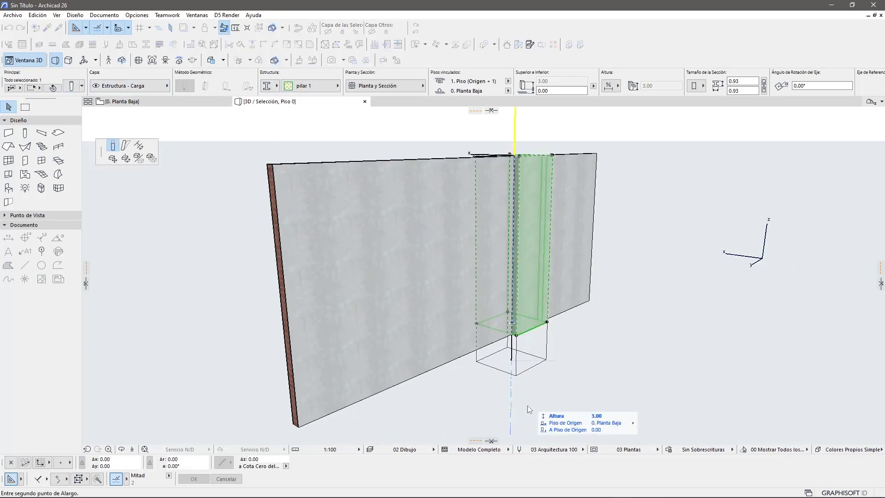
click(544, 404)
click(512, 378)
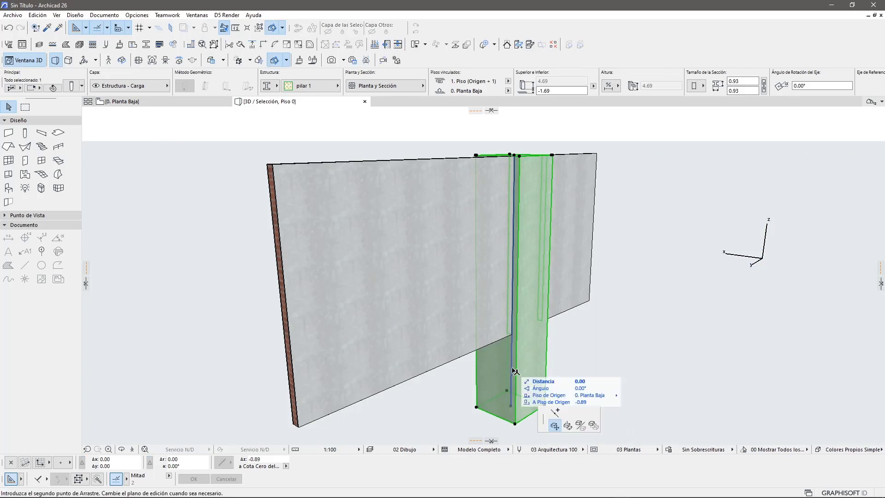
click(555, 413)
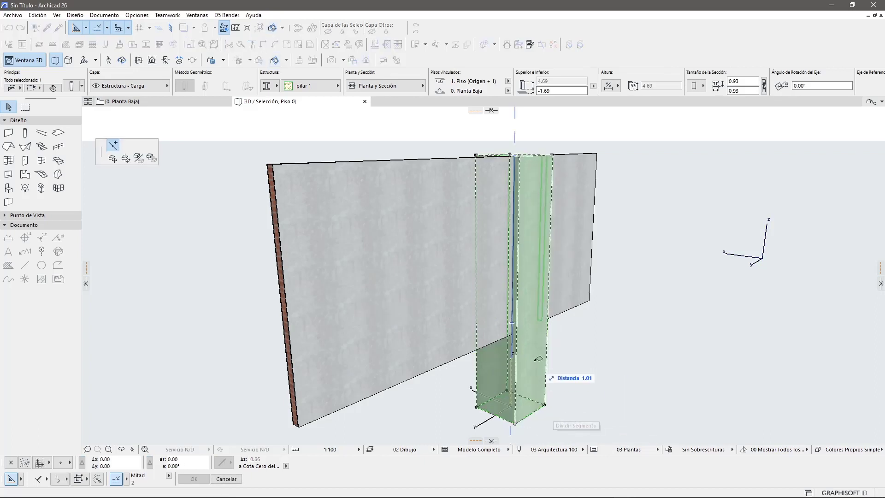
click(515, 321)
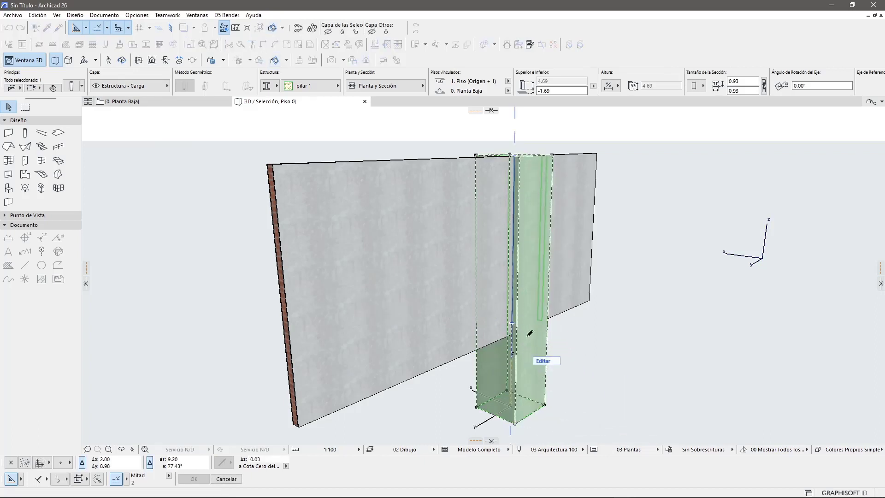
- Make the lower segment a rectangular concrete profile 1.00 wide, then exit edit mode
double_click(548, 365)
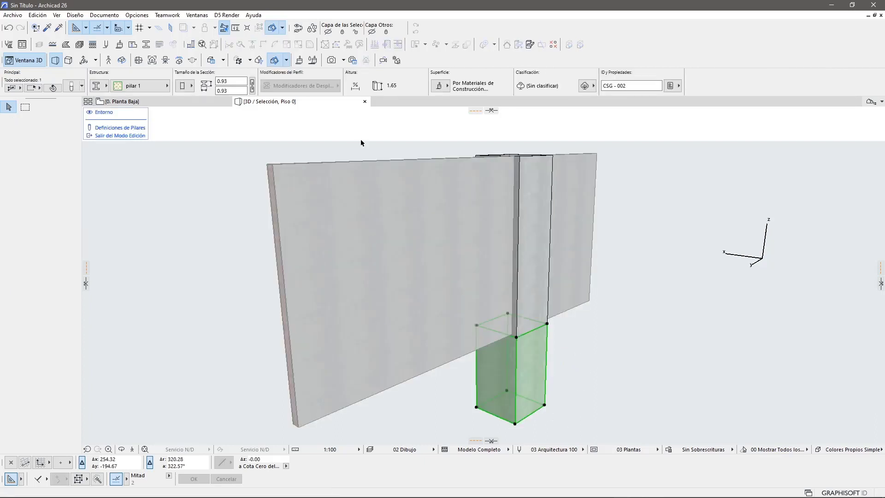
click(104, 86)
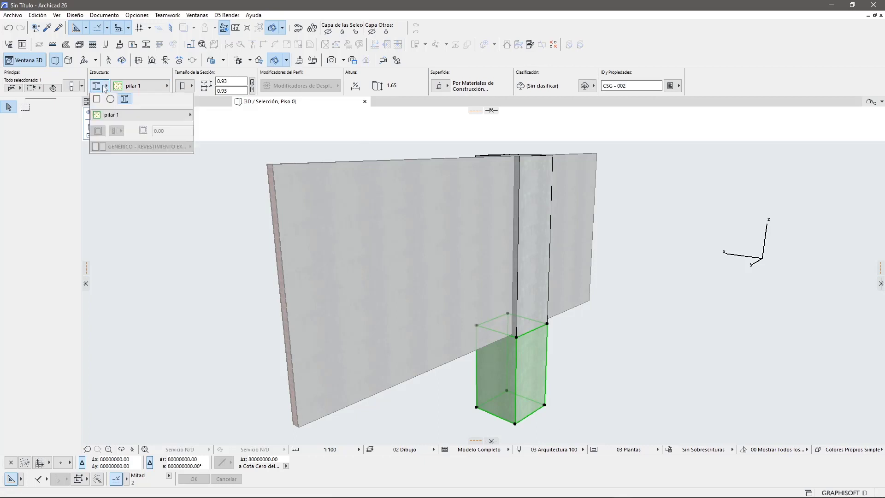
click(98, 100)
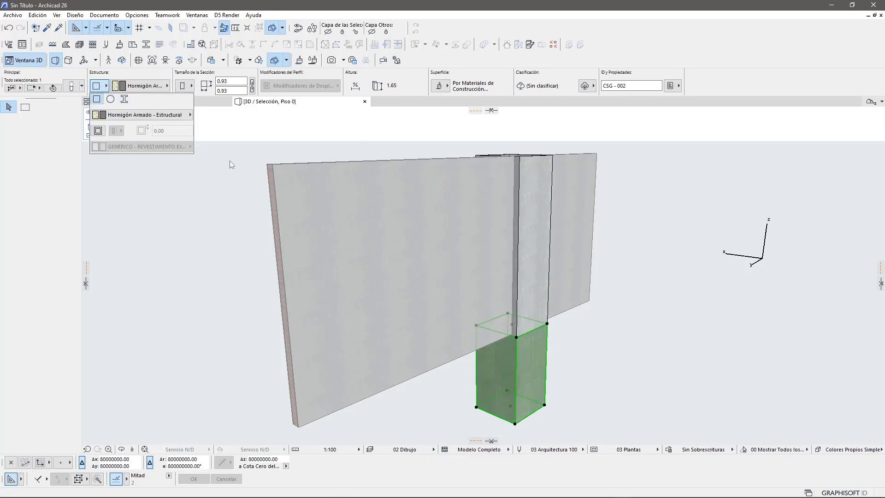
double_click(237, 81)
text(1)
key(Return)
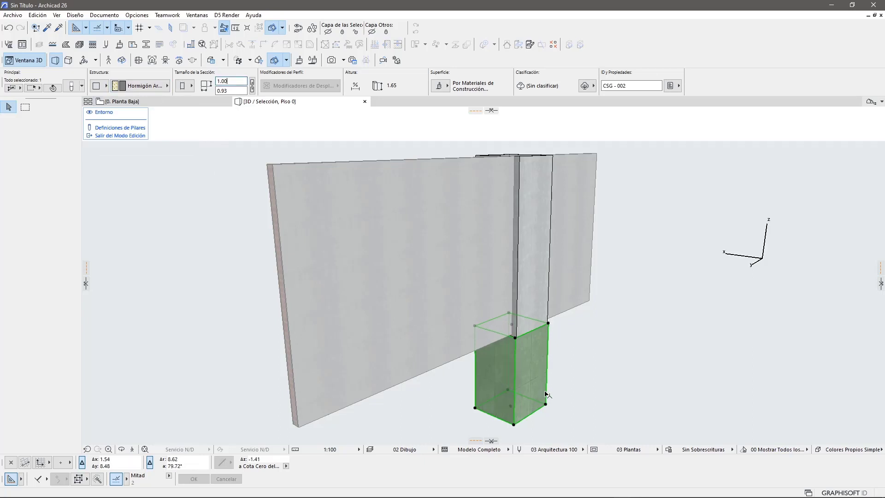
click(577, 398)
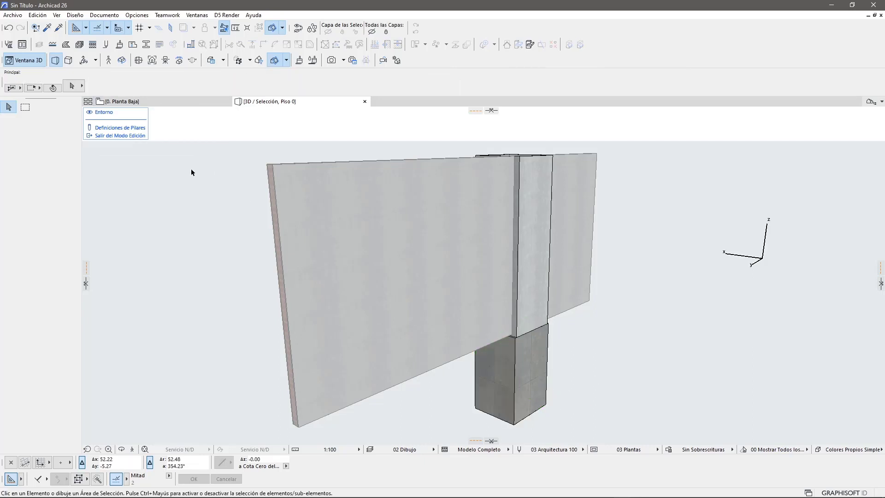
click(120, 136)
- Lower the column's base by 0.2 to form a new bottom segment
click(511, 390)
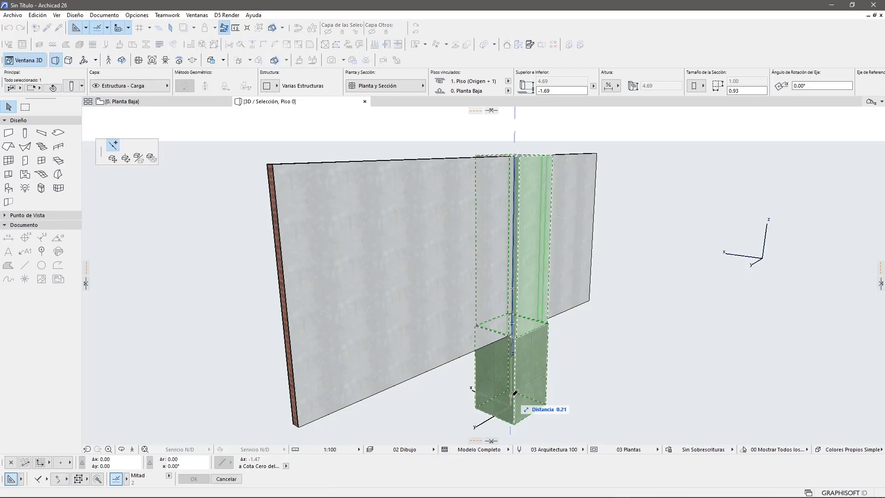
right_click(514, 393)
click(548, 392)
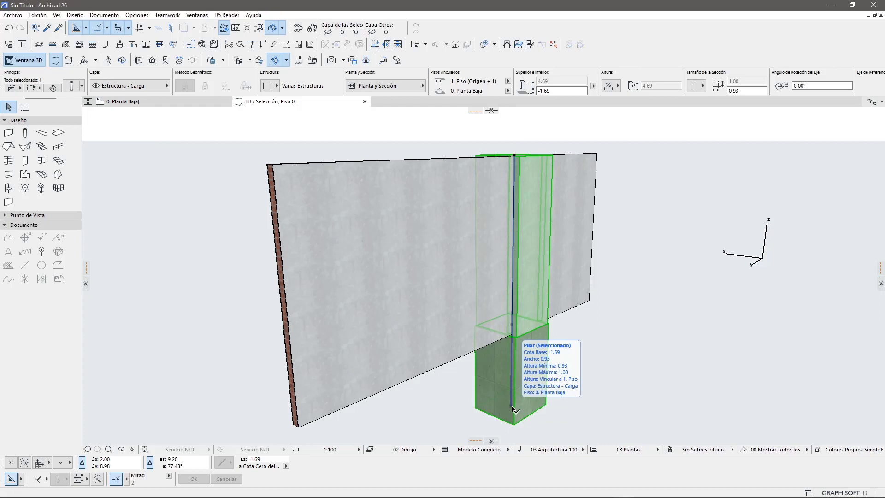
drag(513, 408, 512, 396)
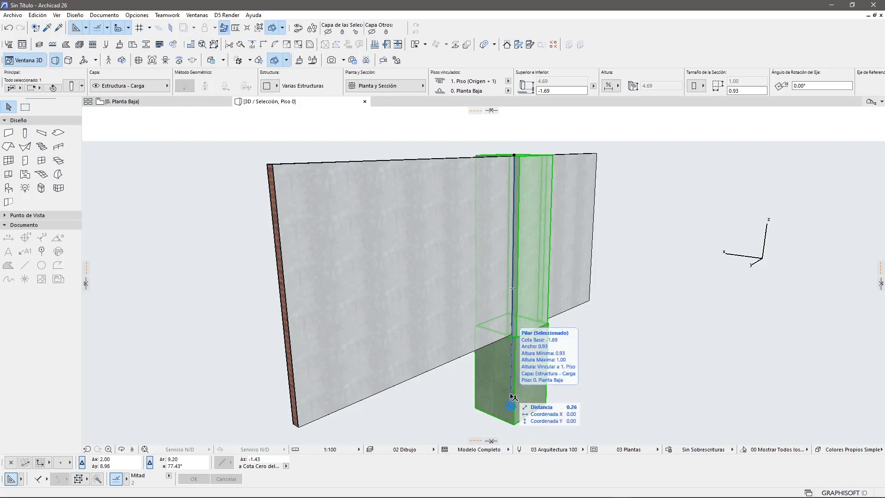
text(.2)
click(512, 395)
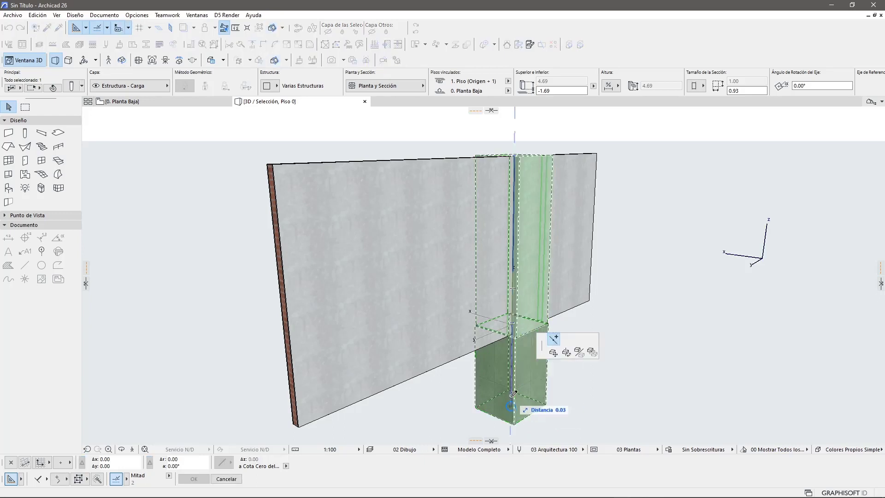
click(512, 393)
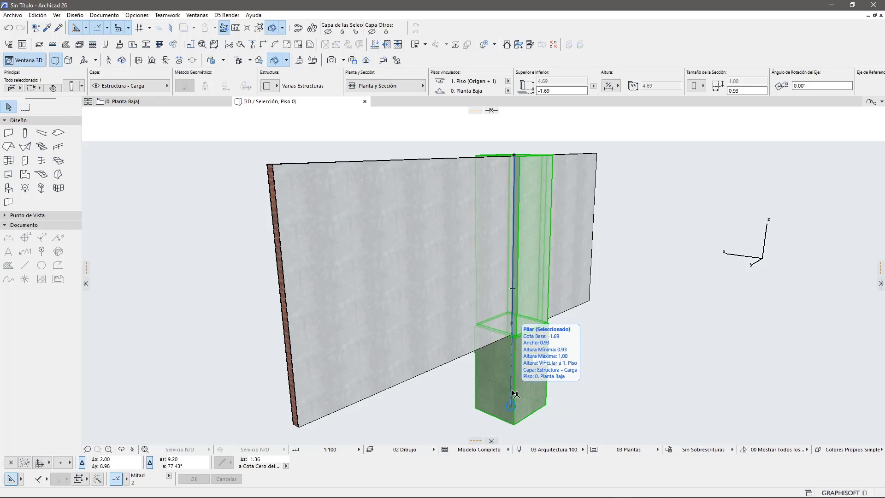
click(513, 393)
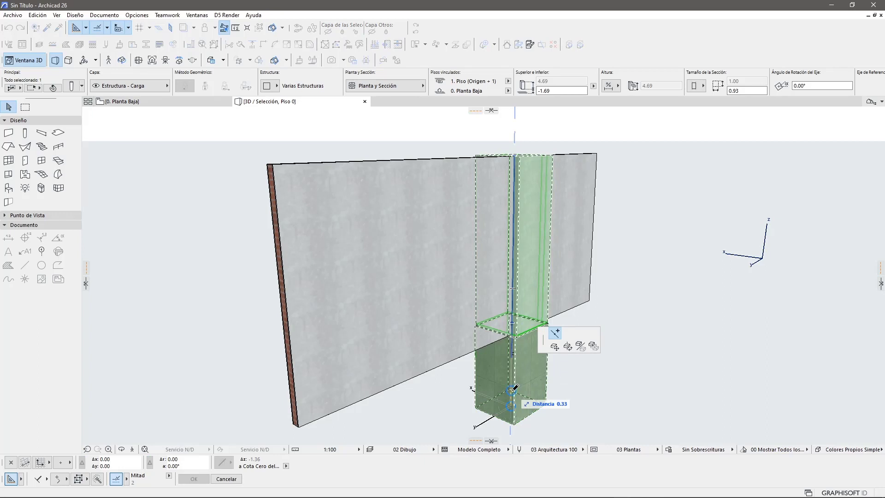
click(515, 389)
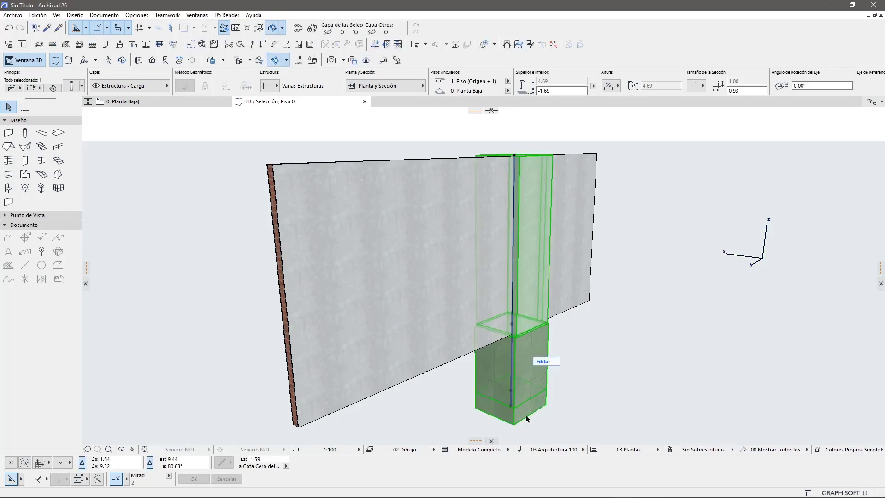
- Size the bottom segment 1.80 by 1.80 as a footing and exit edit mode
click(516, 427)
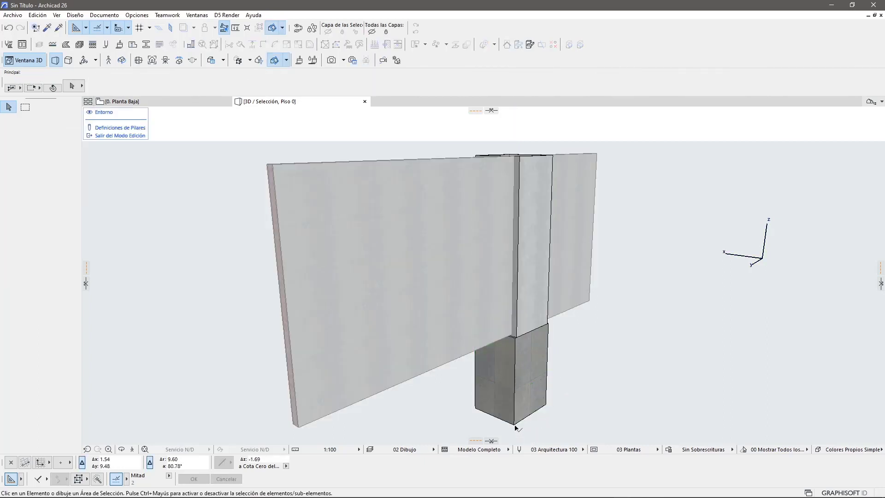
click(515, 424)
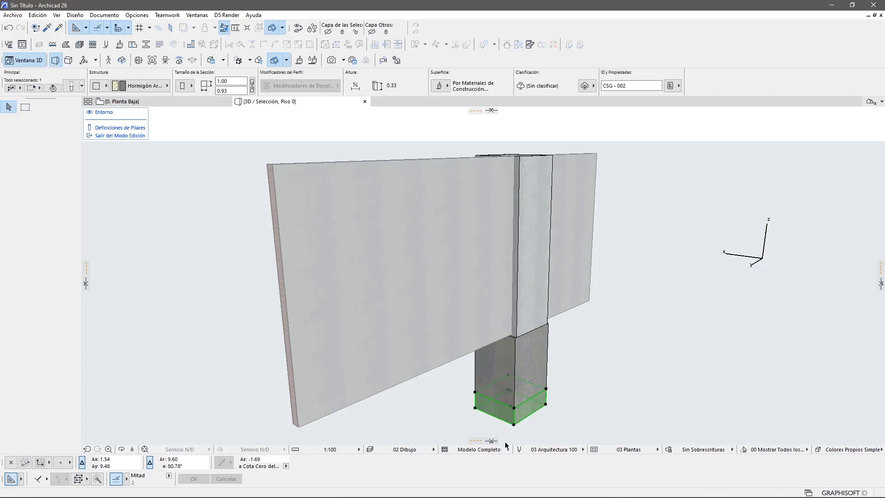
click(237, 82)
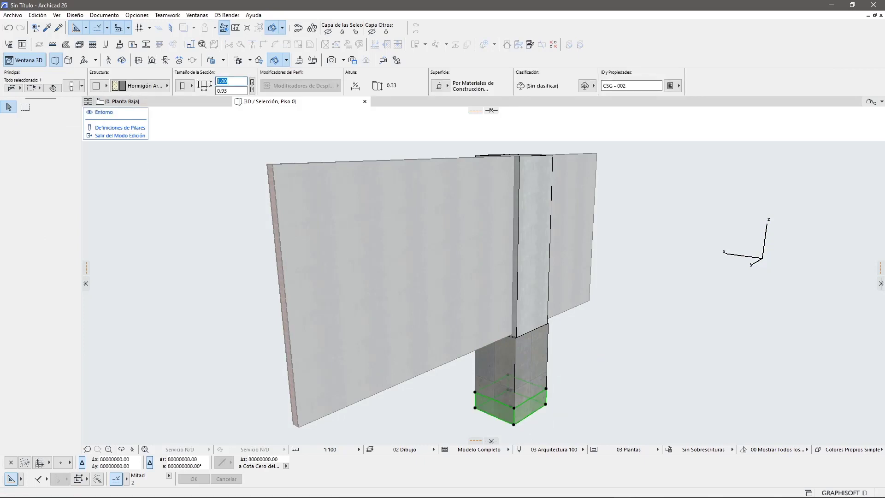
click(227, 93)
text(1.2)
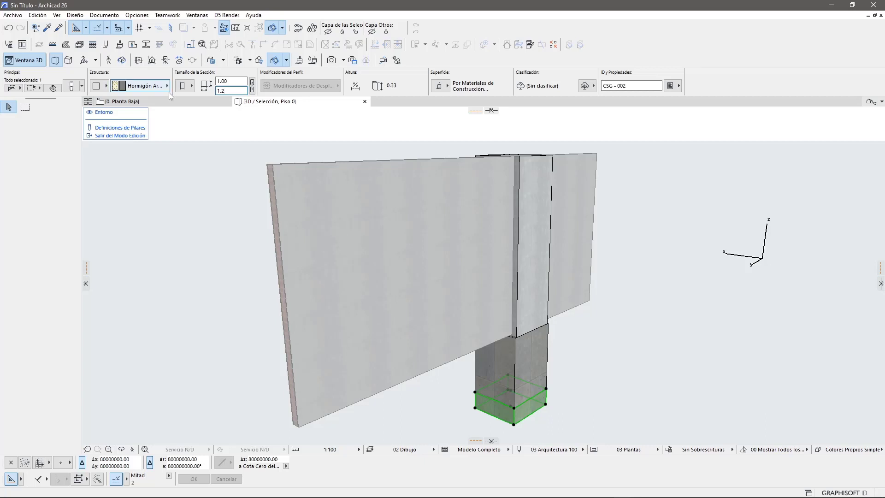
key(Return)
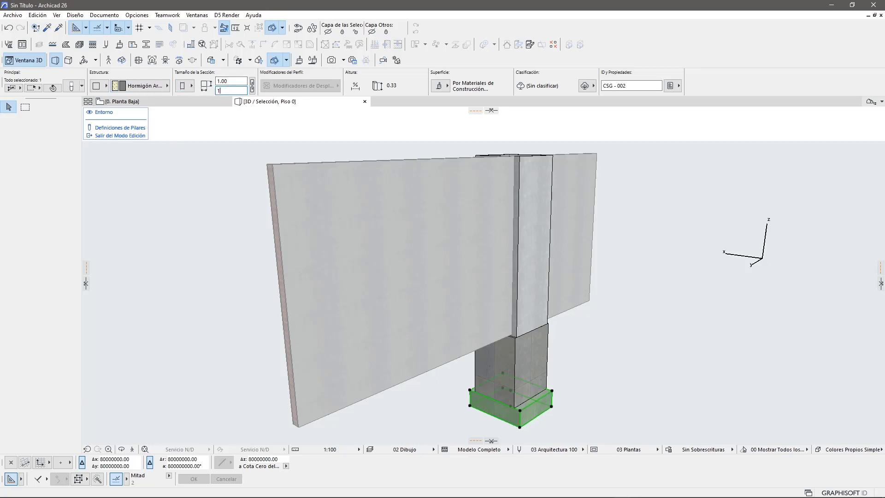
text(.8)
key(Return)
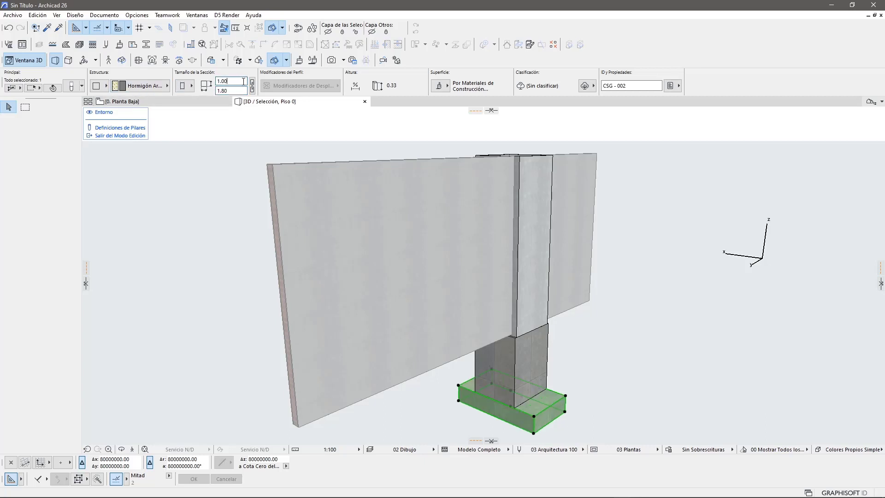
text(1)
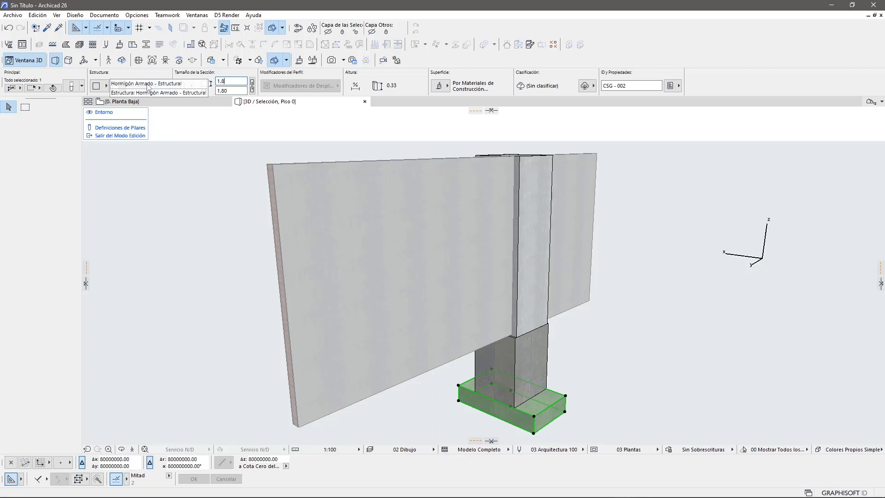
key(Return)
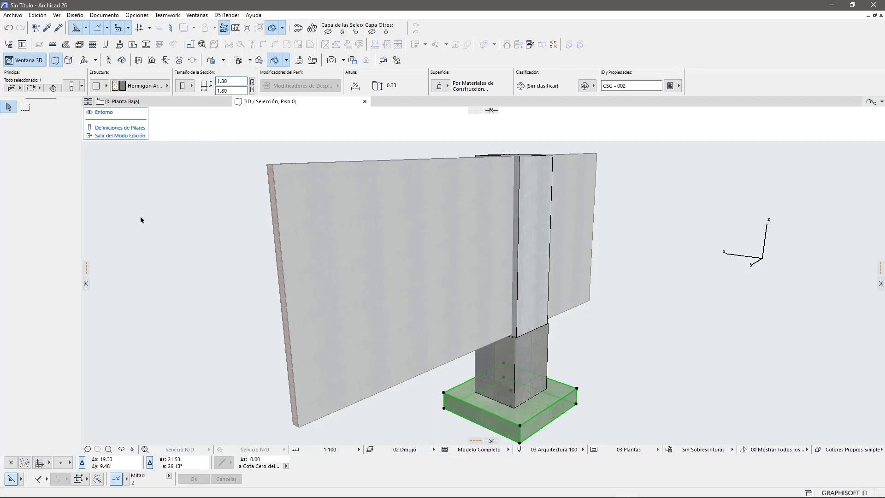
click(120, 135)
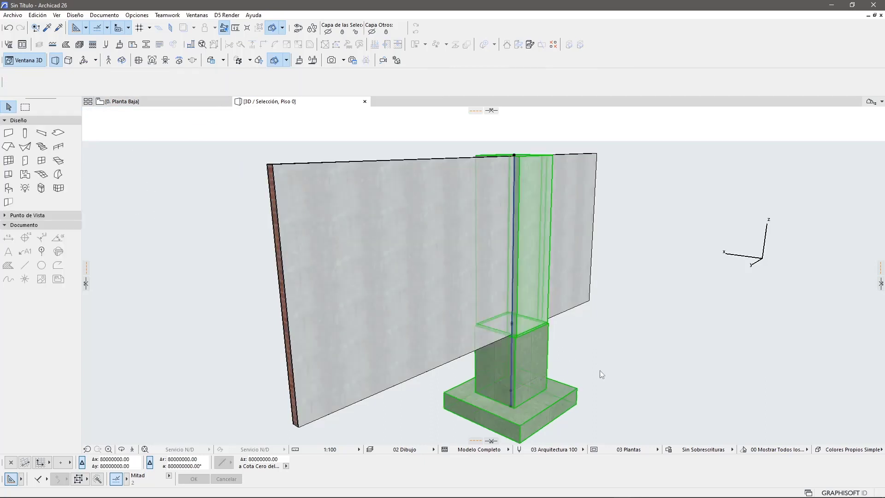
click(619, 372)
click(548, 357)
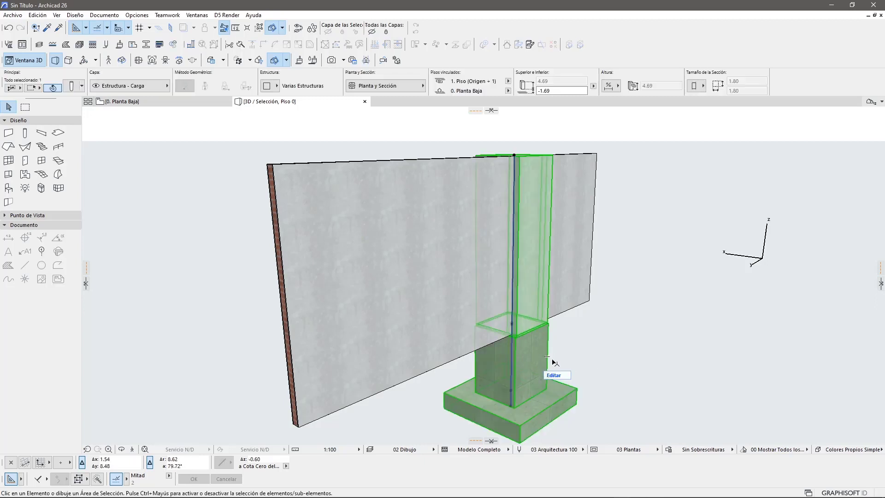
double_click(549, 361)
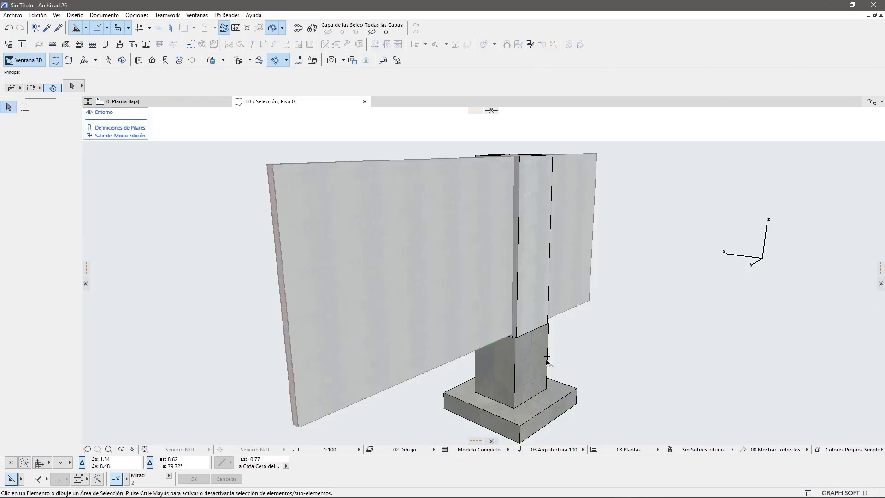
click(548, 362)
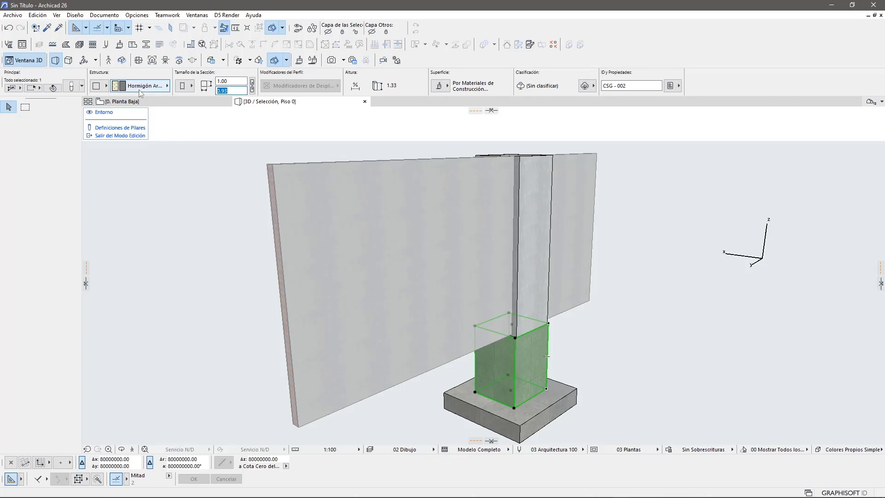
click(593, 352)
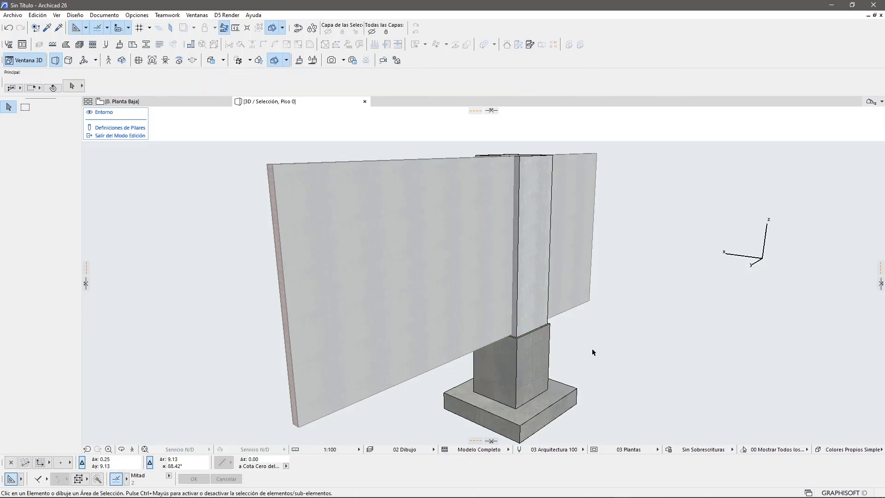
click(121, 136)
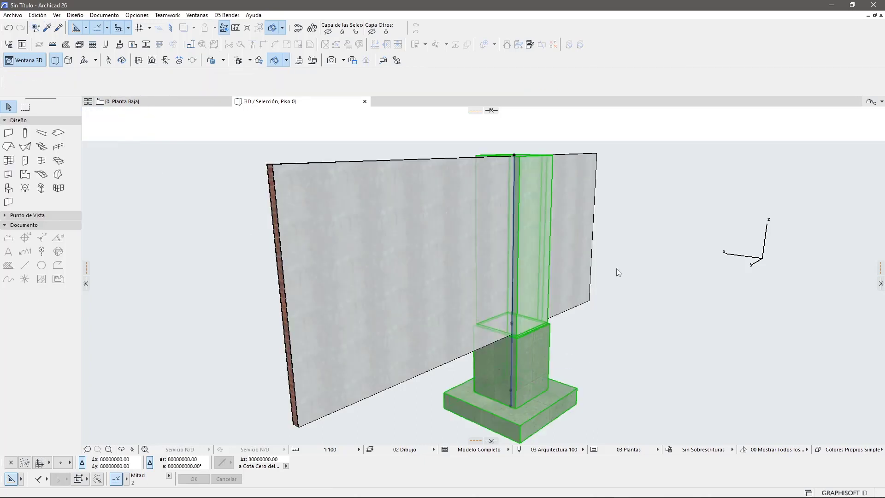
- Orbit the 3D view around the column to inspect the footing from above
click(625, 345)
mouse_move(645, 335)
shift+middle_down()
mouse_move(509, 316)
mouse_move(421, 316)
mouse_move(681, 303)
mouse_move(629, 252)
mouse_move(405, 360)
mouse_move(426, 291)
mouse_move(367, 339)
mouse_move(419, 278)
mouse_move(533, 272)
mouse_move(527, 297)
mouse_move(455, 289)
mouse_move(464, 295)
shift+middle_up()
scroll(448, 234, up, 3)
shift+middle_drag(448, 235, 445, 192)
click(442, 187)
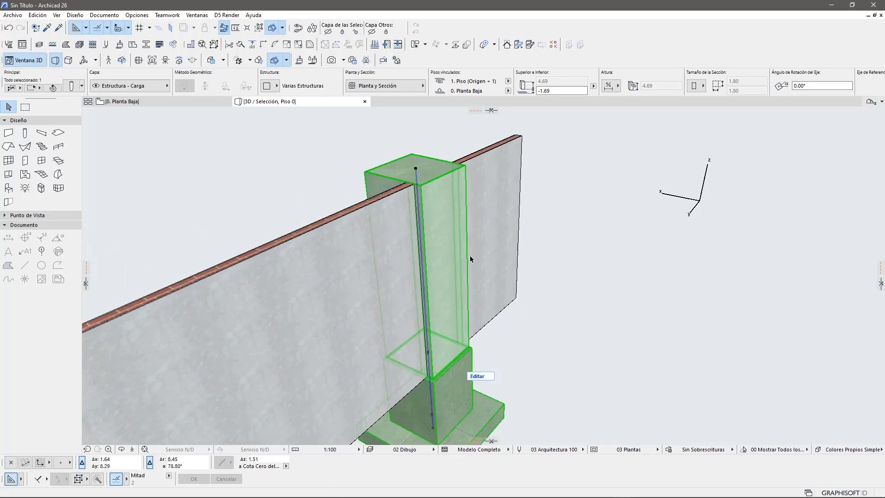
mouse_move(473, 288)
shift+middle_down()
mouse_move(731, 263)
mouse_move(544, 257)
mouse_move(420, 266)
shift+middle_up()
shift+middle_drag(499, 330, 515, 299)
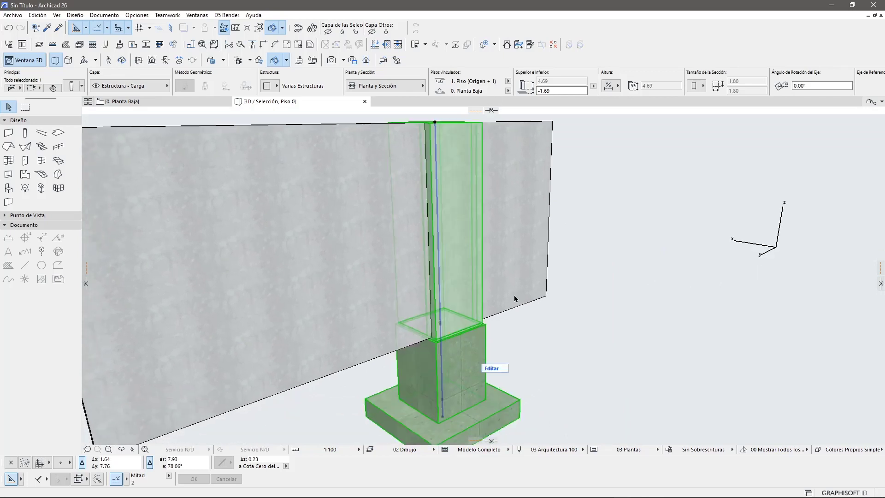
click(573, 322)
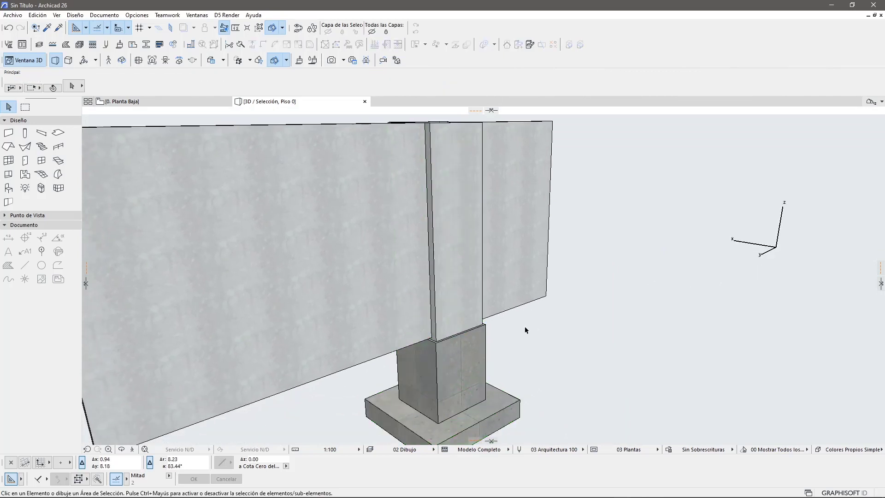
- Switch to 0. Planta Baja, then bring up the ARCHICAD group post in Chrome
click(168, 101)
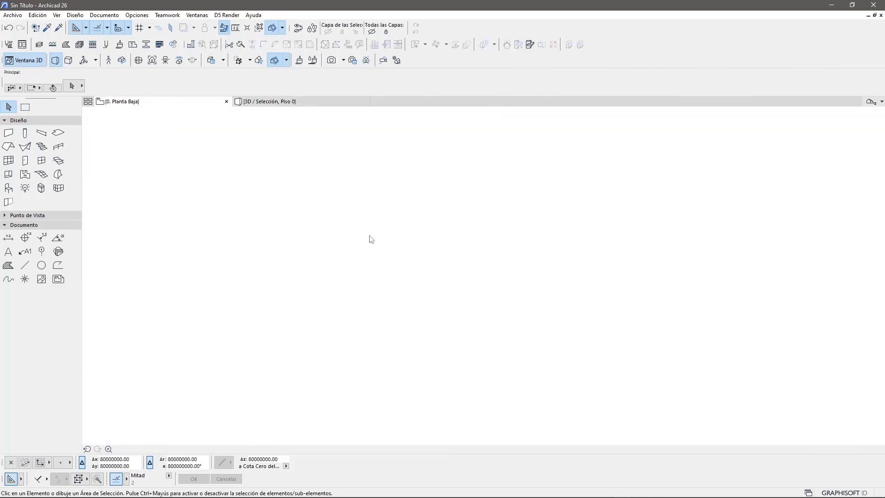
scroll(367, 216, down, 3)
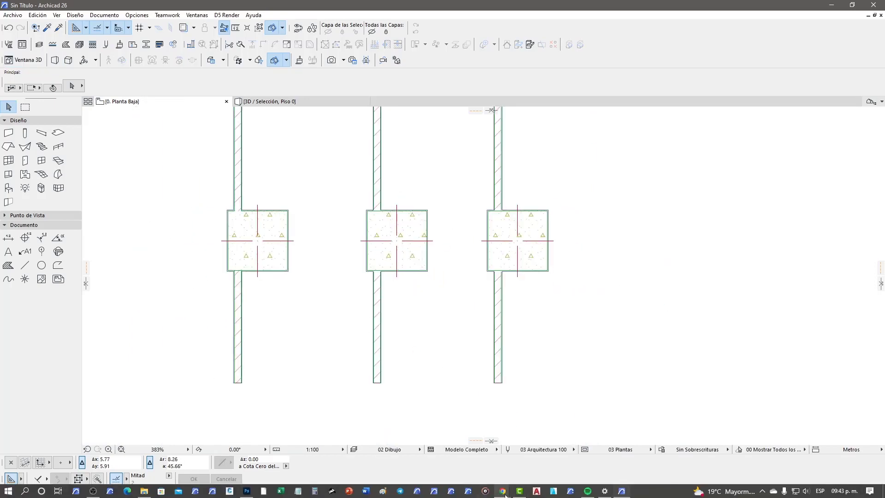
click(504, 493)
click(525, 457)
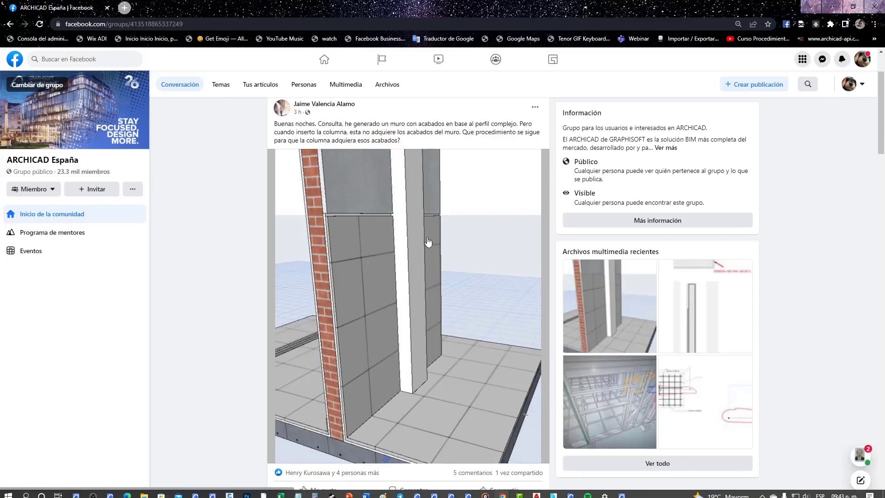